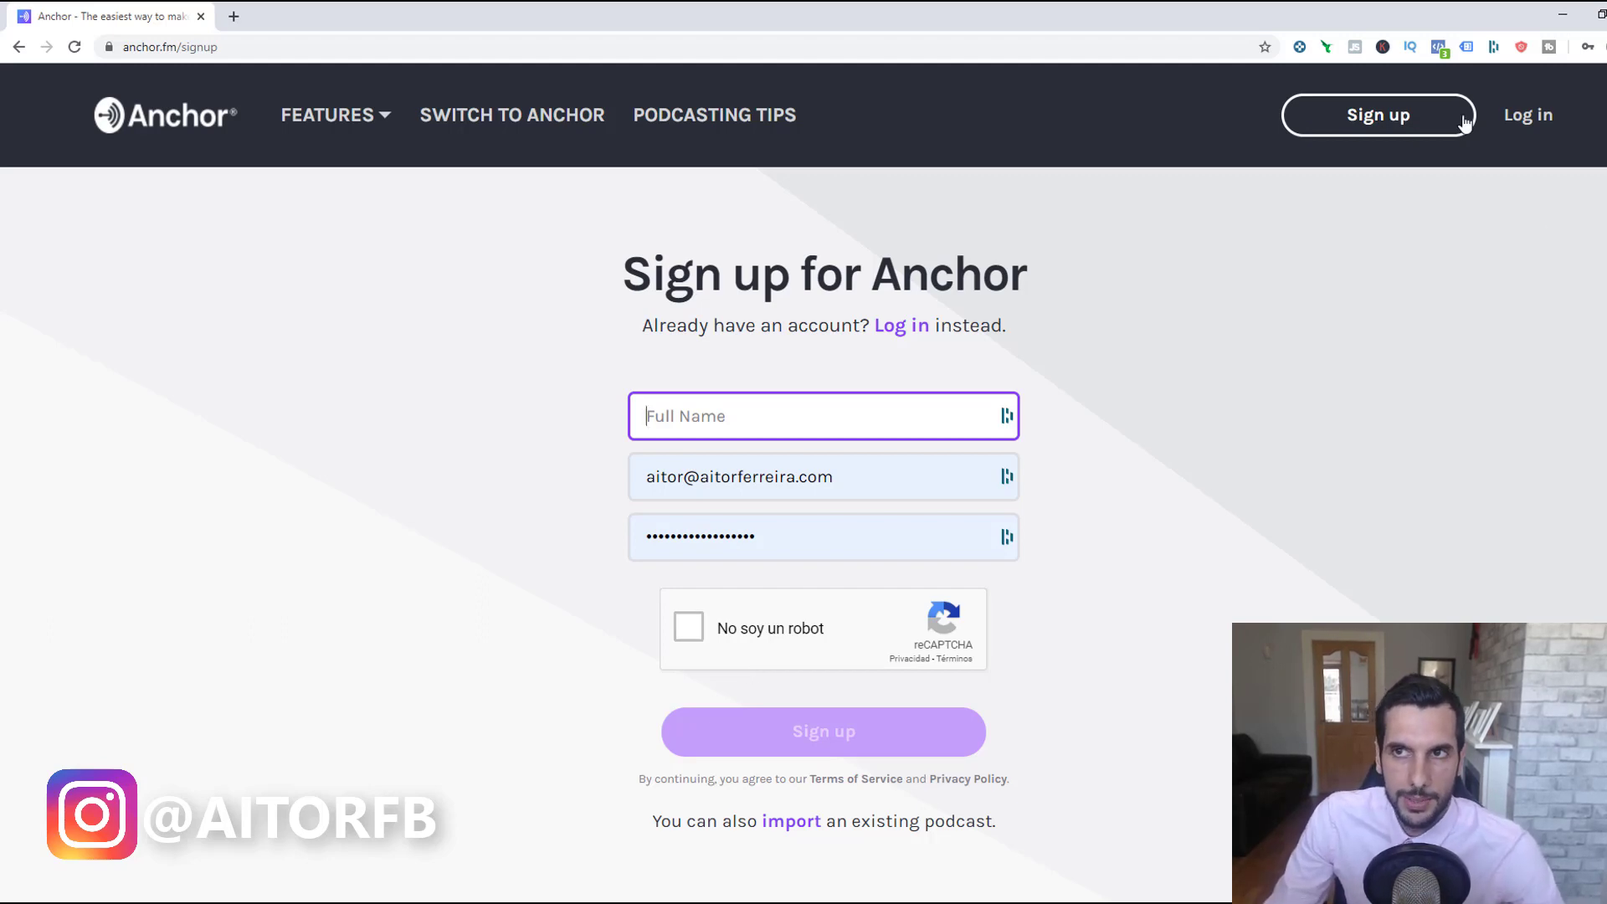
# - Log in to the existing account and open the podcast settings for updating
pyautogui.click(1528, 115)
pyautogui.click(847, 615)
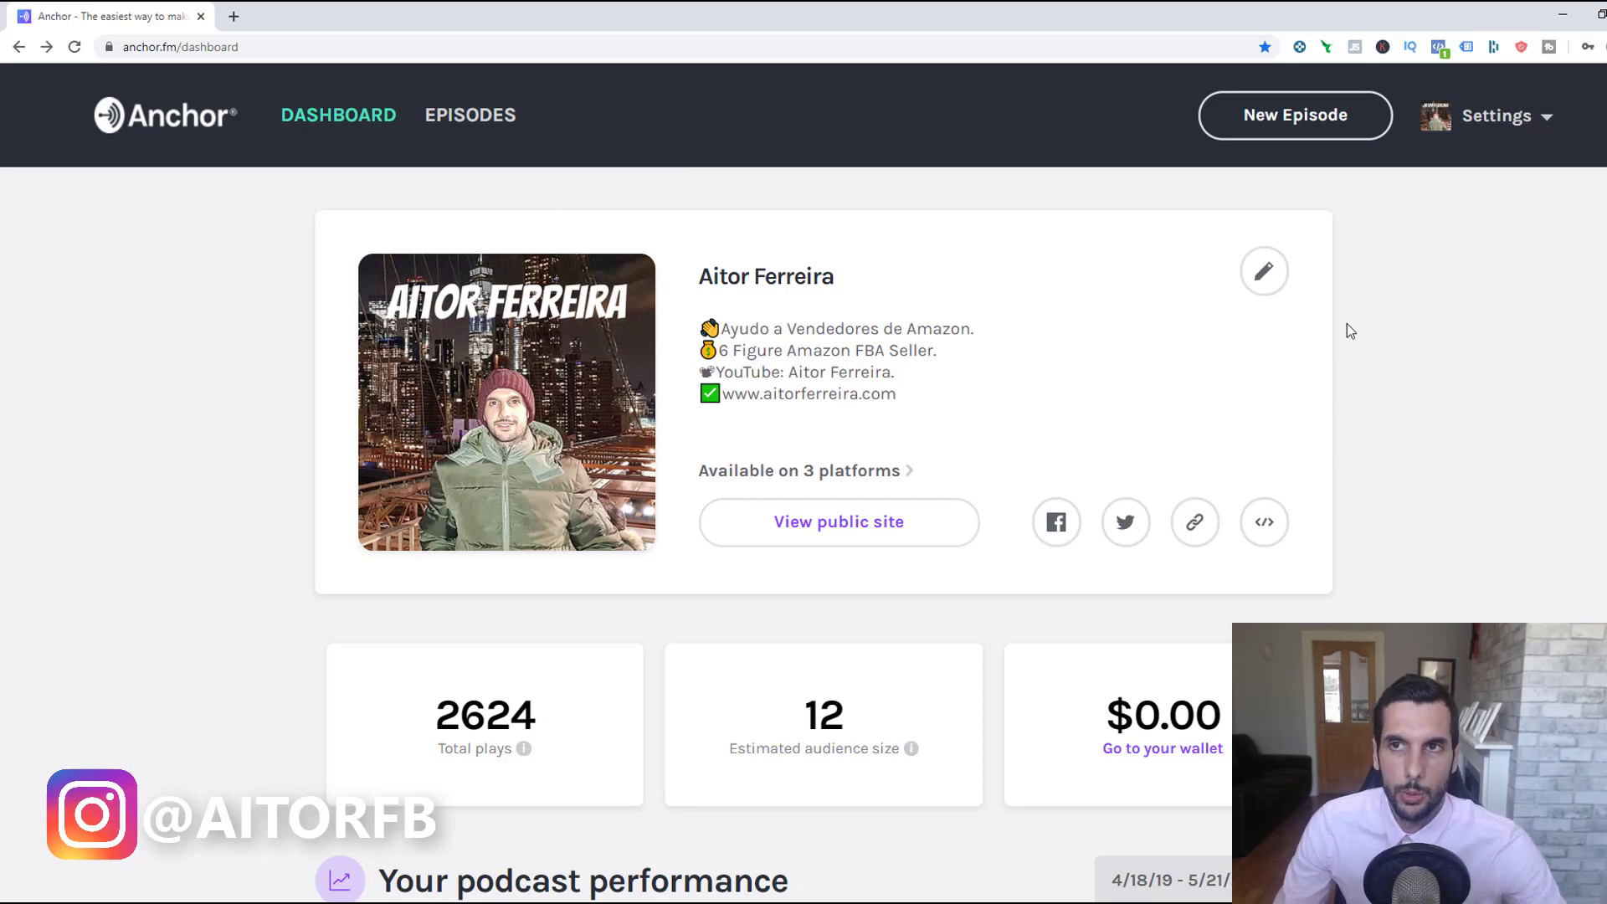
pyautogui.click(1507, 130)
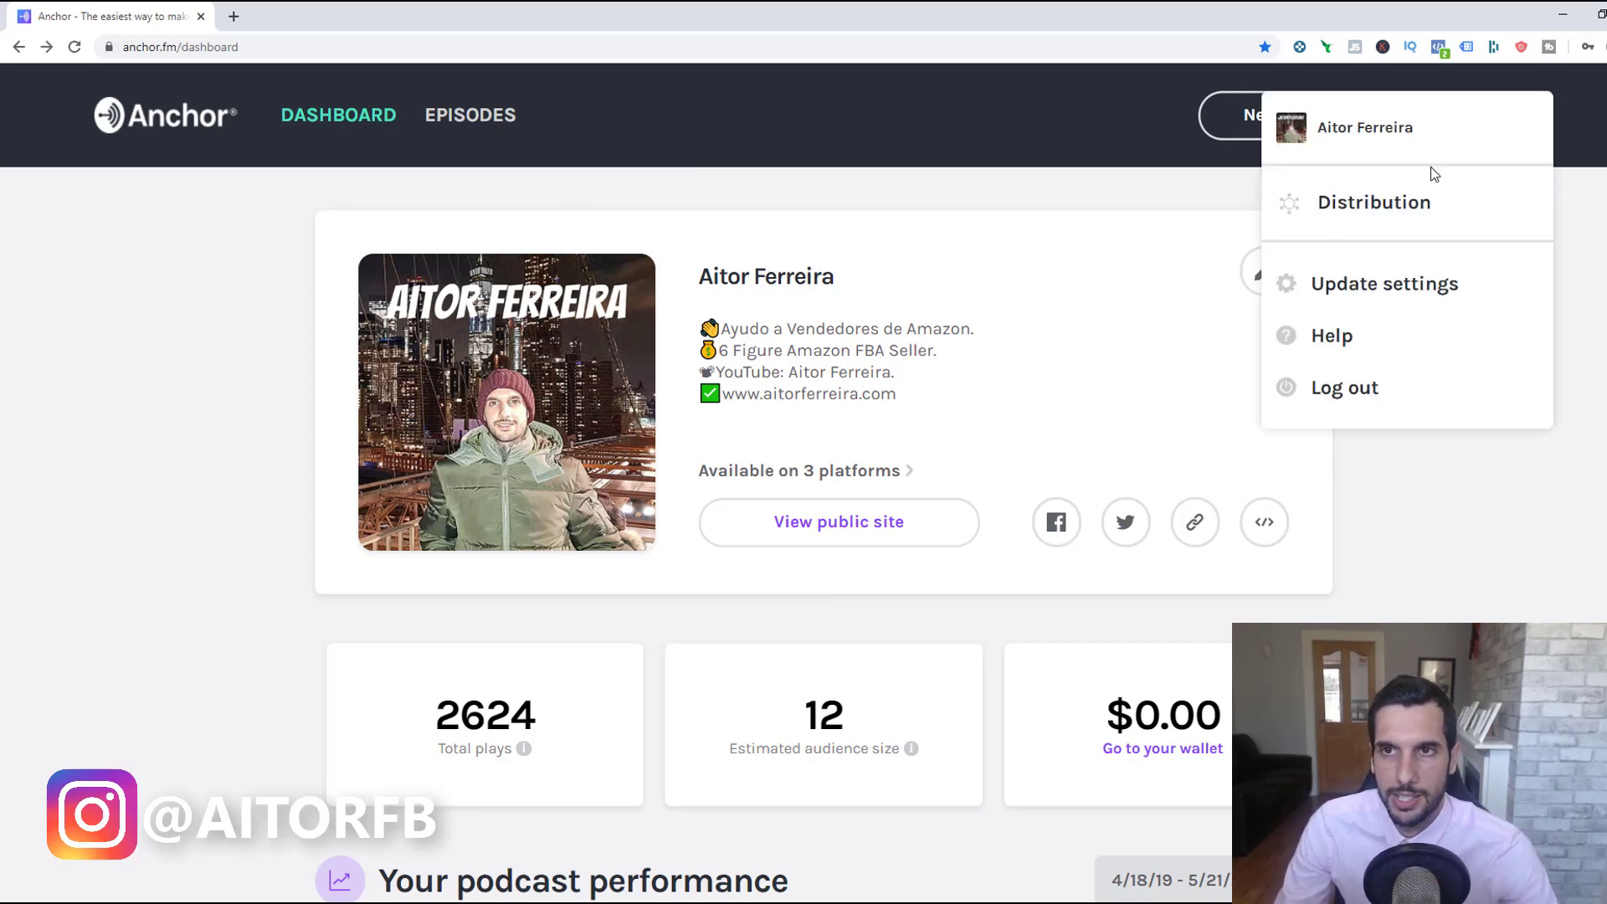
pyautogui.click(1378, 283)
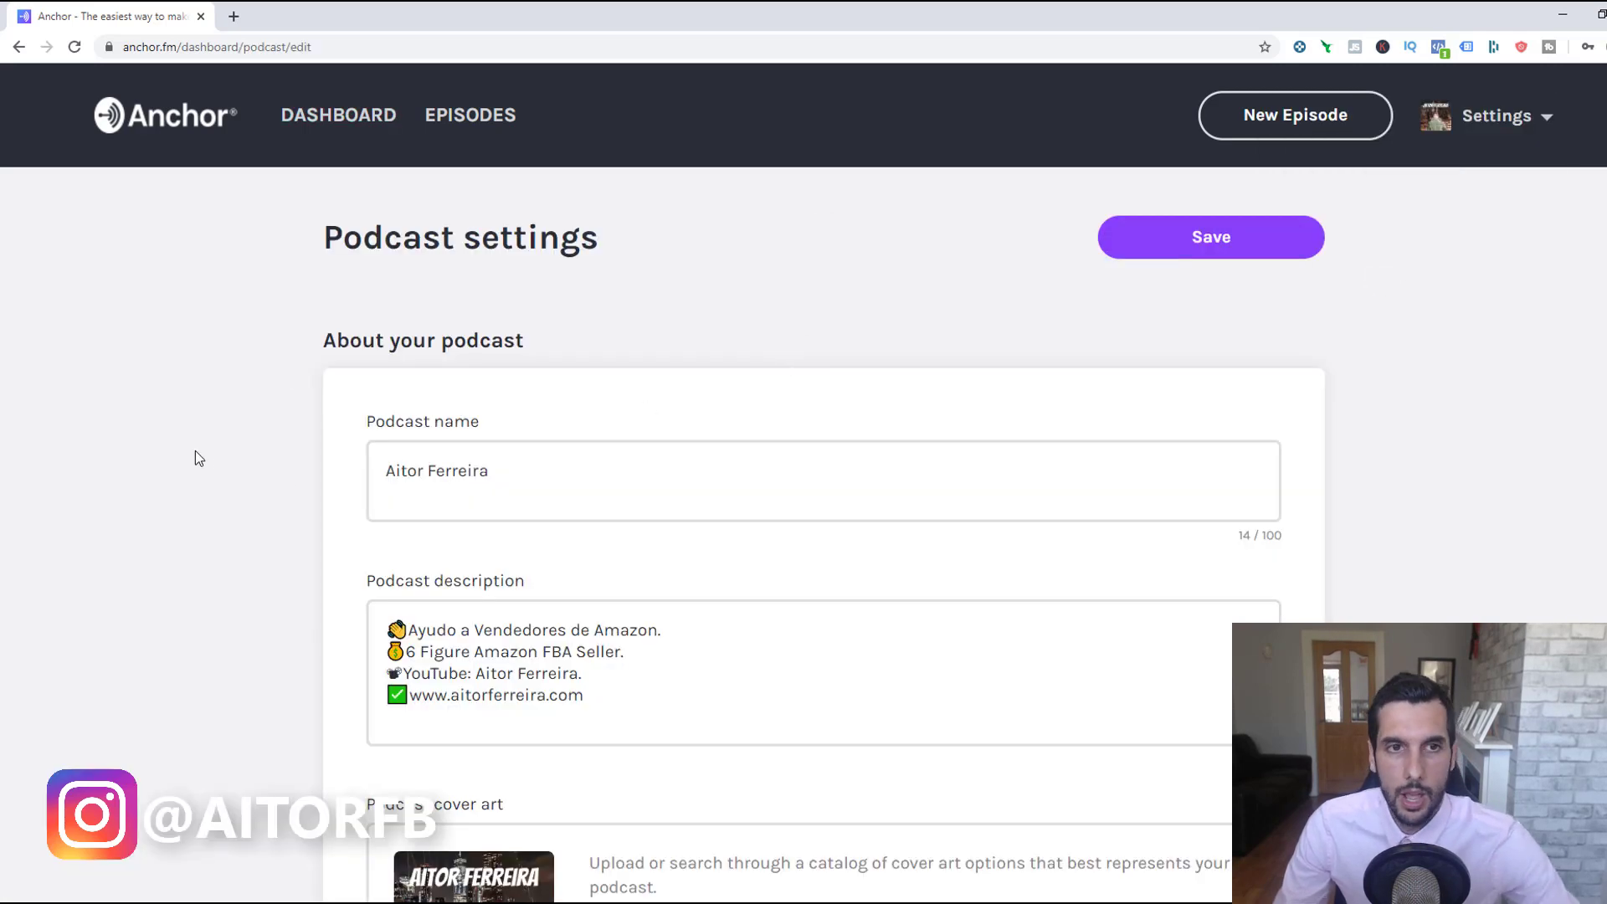
# - Examine the podcast name, description and cover art fields in the podcast settings
pyautogui.moveTo(319, 340); pyautogui.dragTo(541, 336)
pyautogui.click(265, 394)
pyautogui.moveTo(369, 423); pyautogui.dragTo(599, 433)
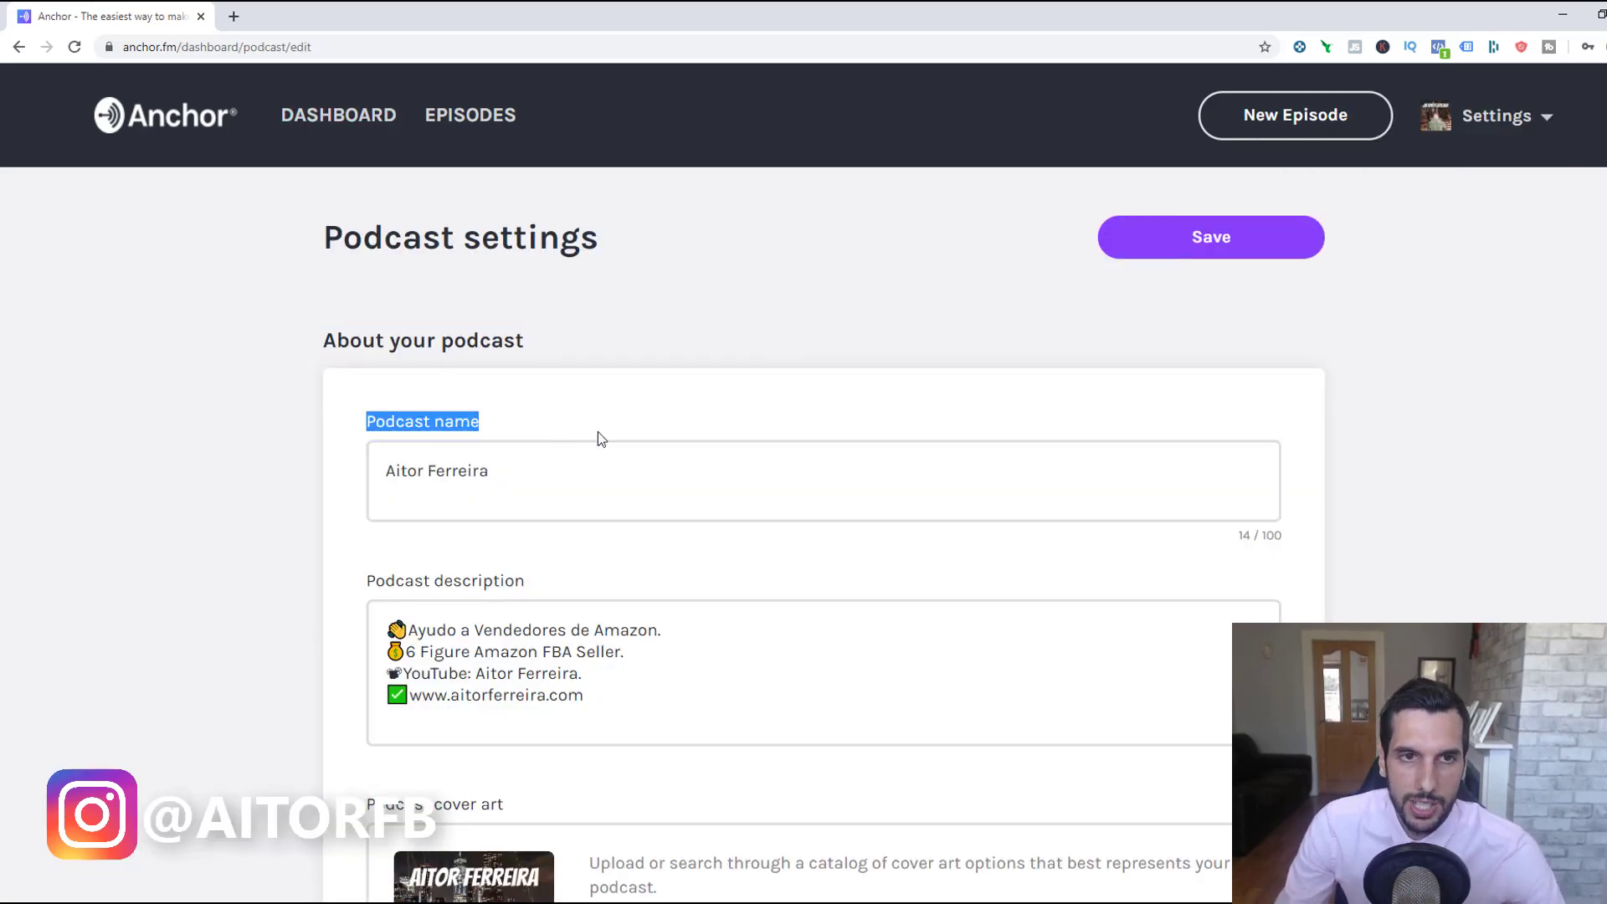
pyautogui.click(756, 491)
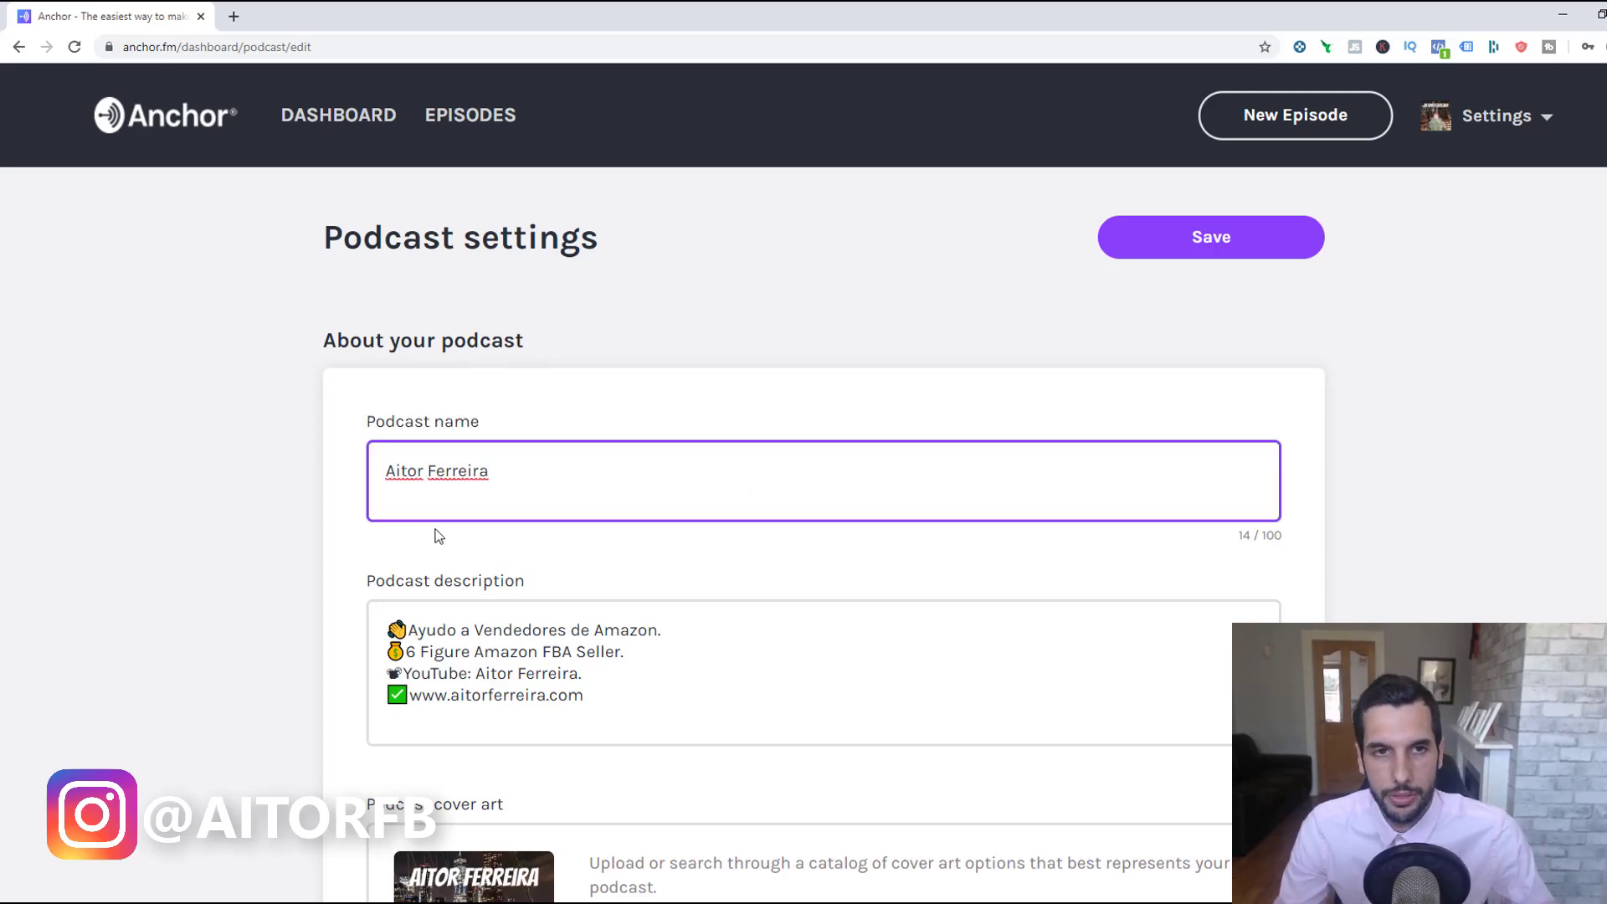
pyautogui.click(1296, 474)
pyautogui.scroll(-4, 1296, 473)
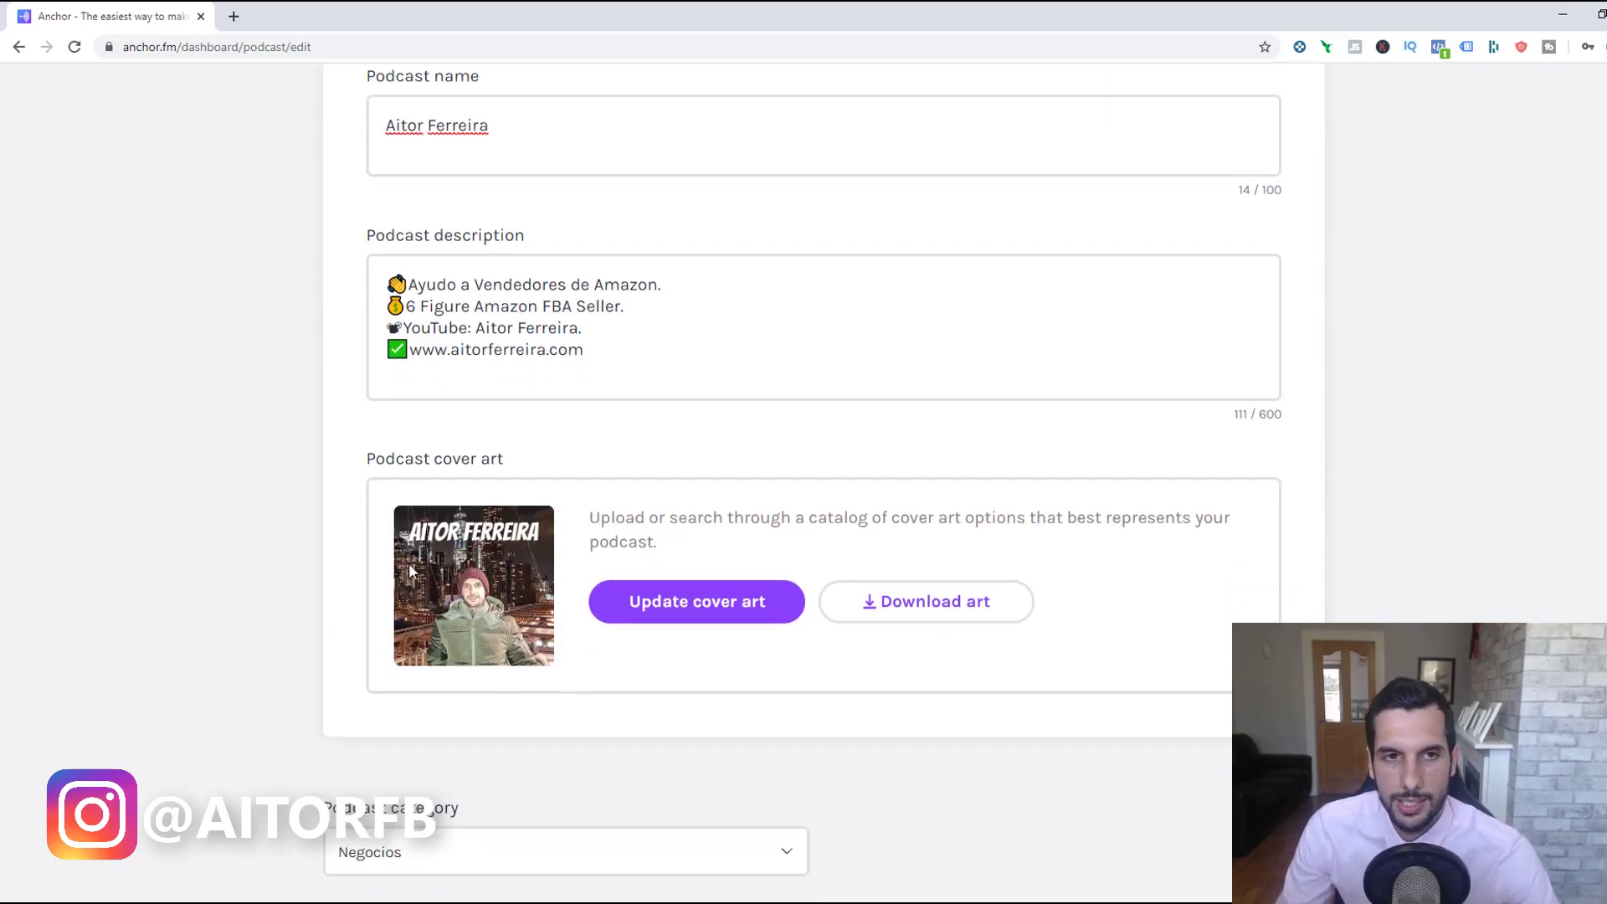
pyautogui.scroll(-3, 403, 581)
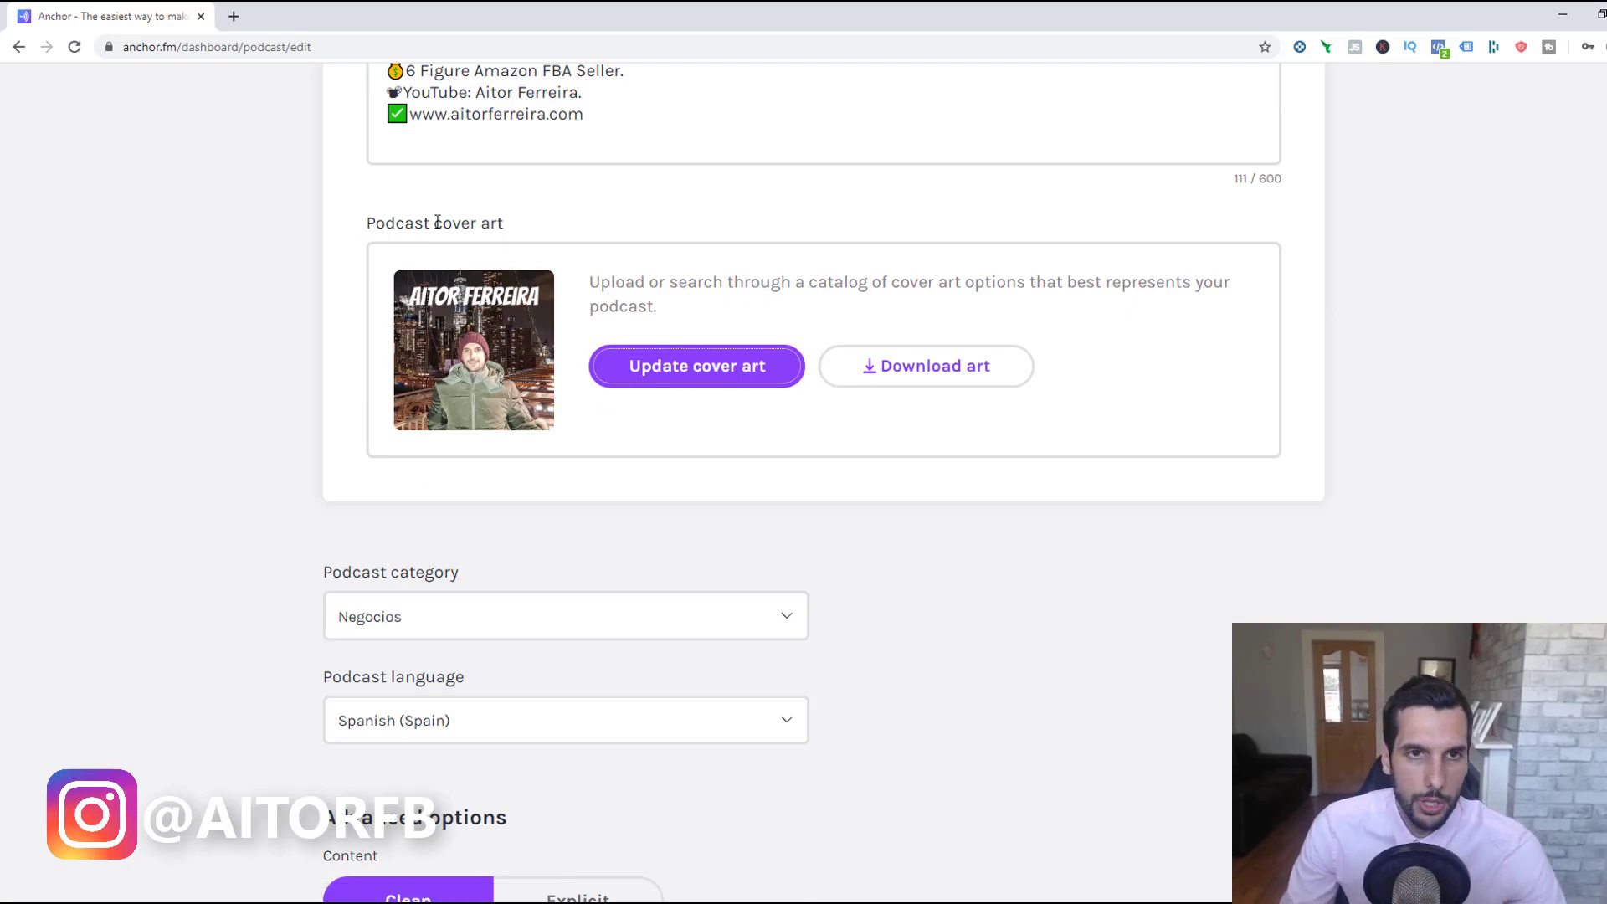
pyautogui.click(717, 378)
pyautogui.click(408, 201)
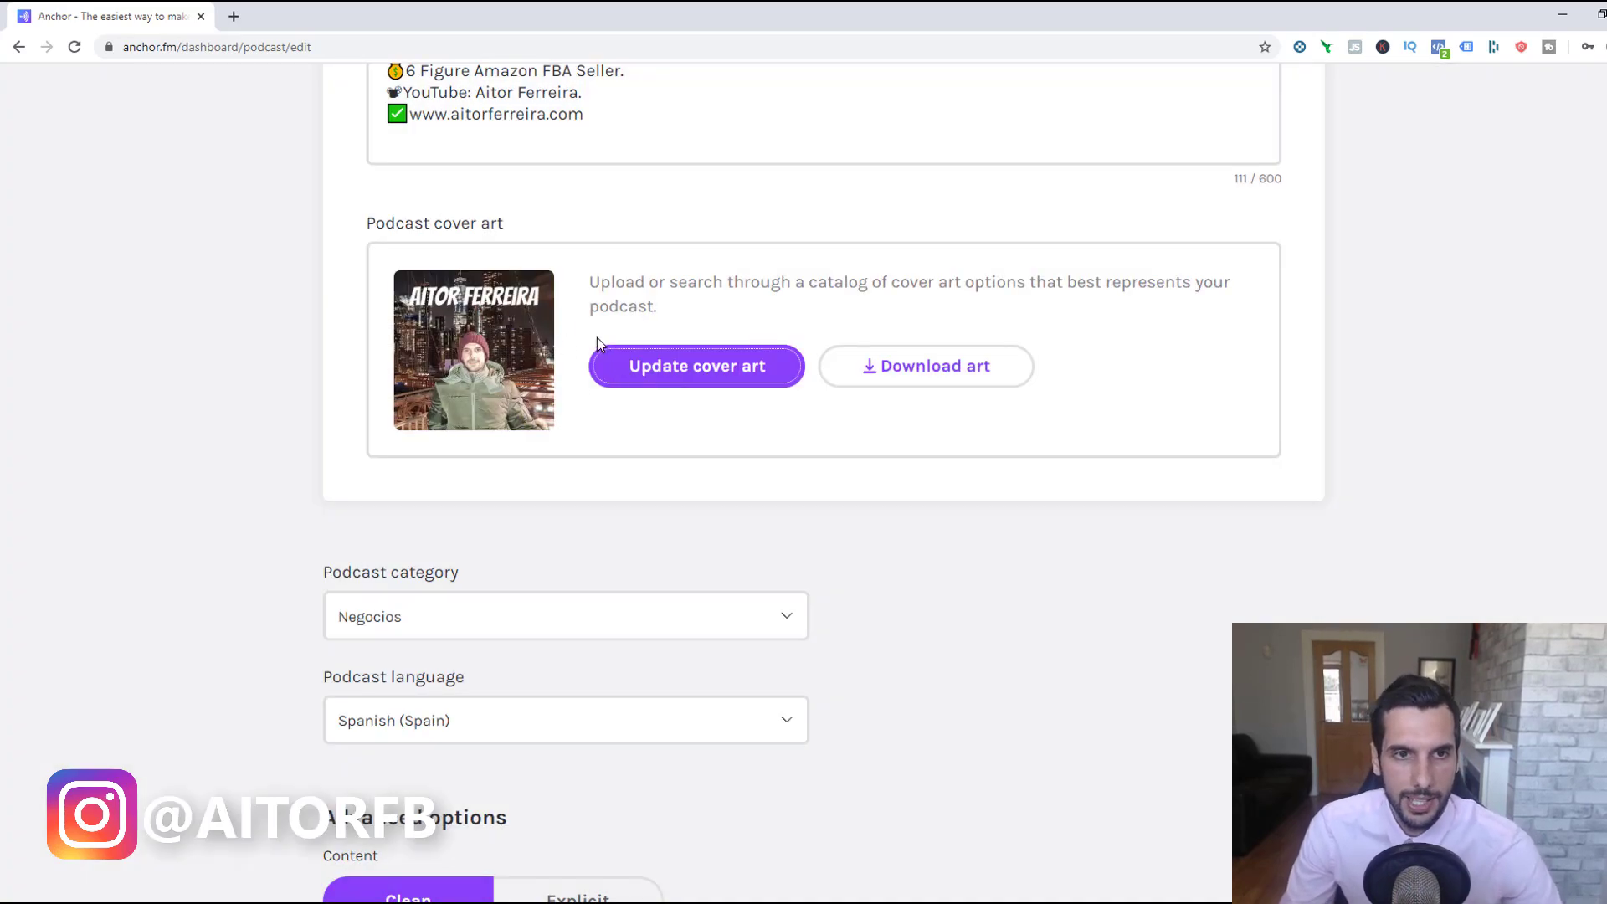
# - Look through the podcast category choices and the content rating options, keeping the content rating on Clean
pyautogui.scroll(-1, 589, 415)
pyautogui.scroll(-3, 892, 310)
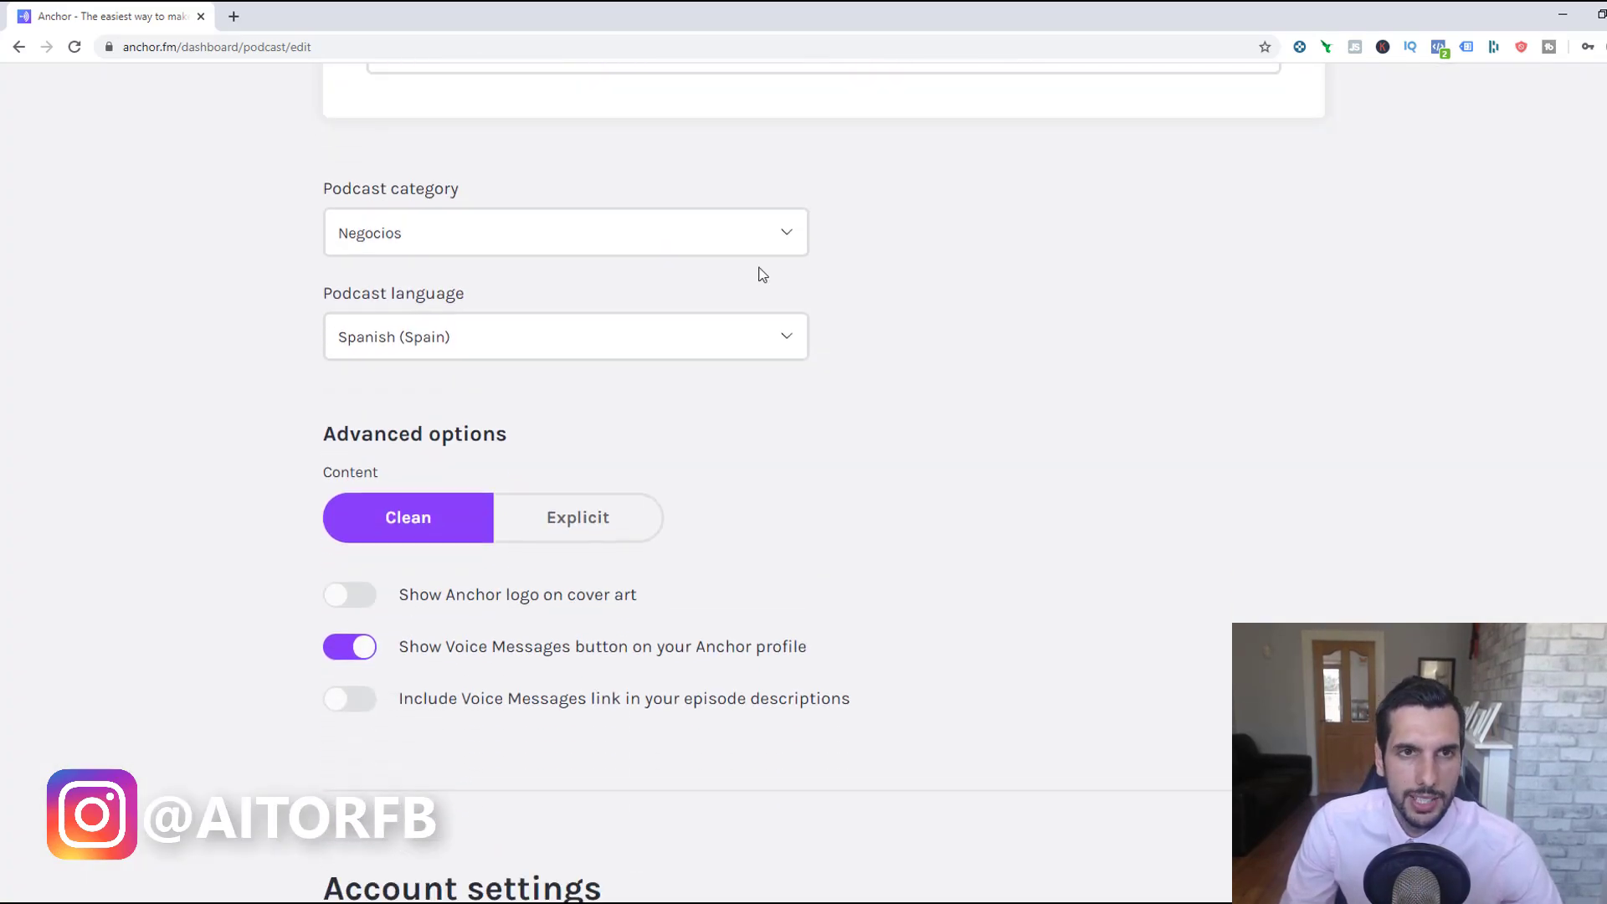
pyautogui.click(470, 234)
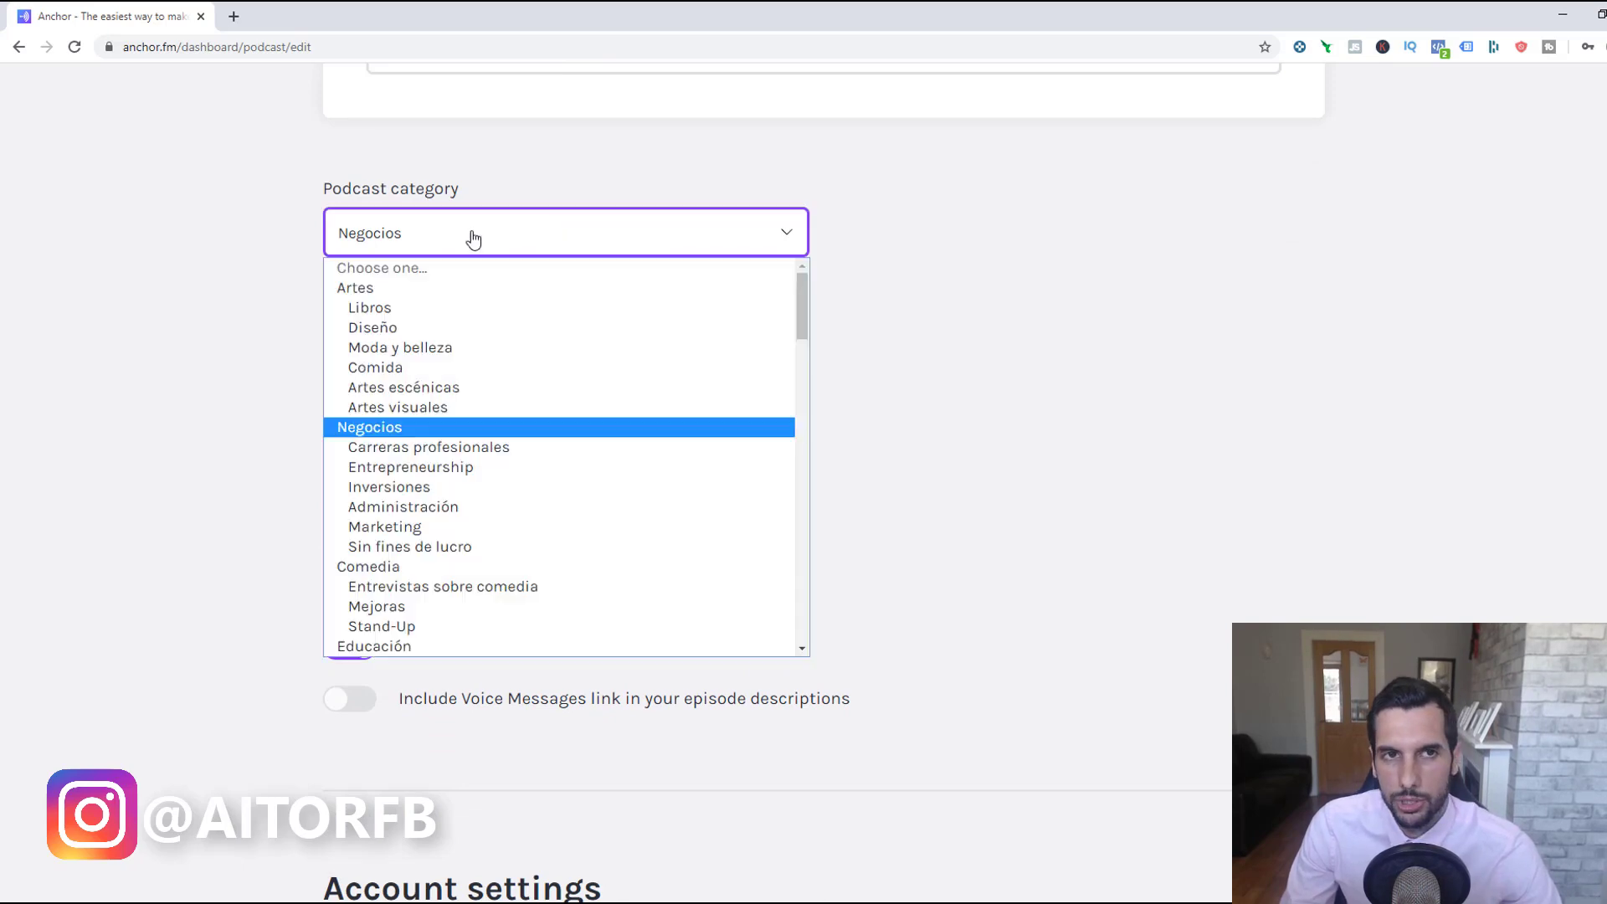
pyautogui.click(1045, 343)
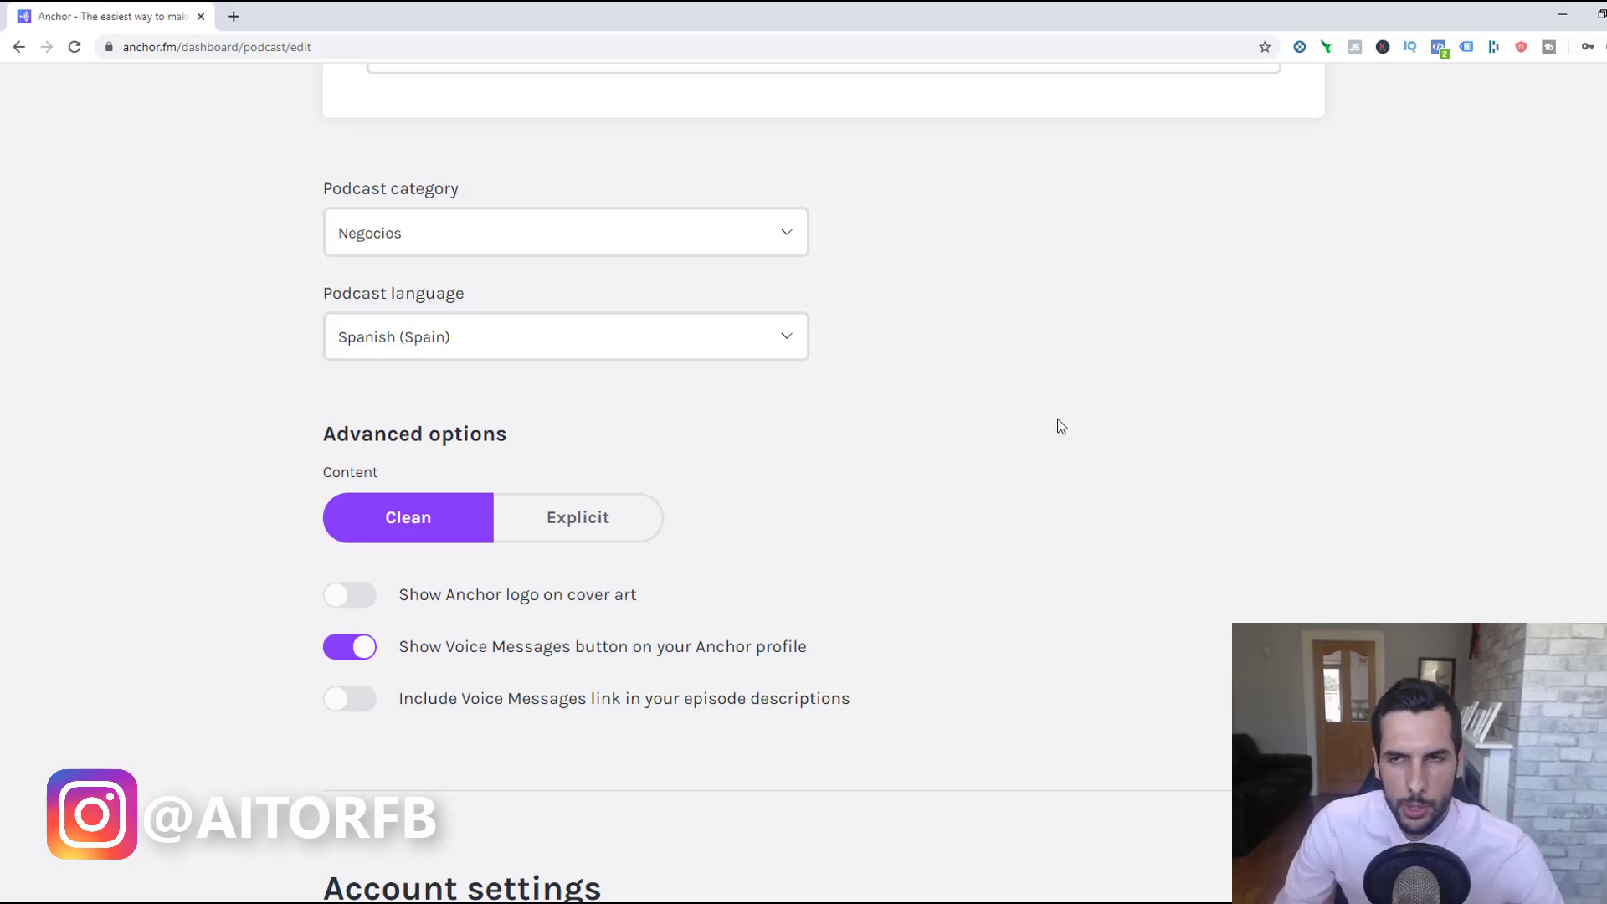
pyautogui.scroll(-3, 1191, 387)
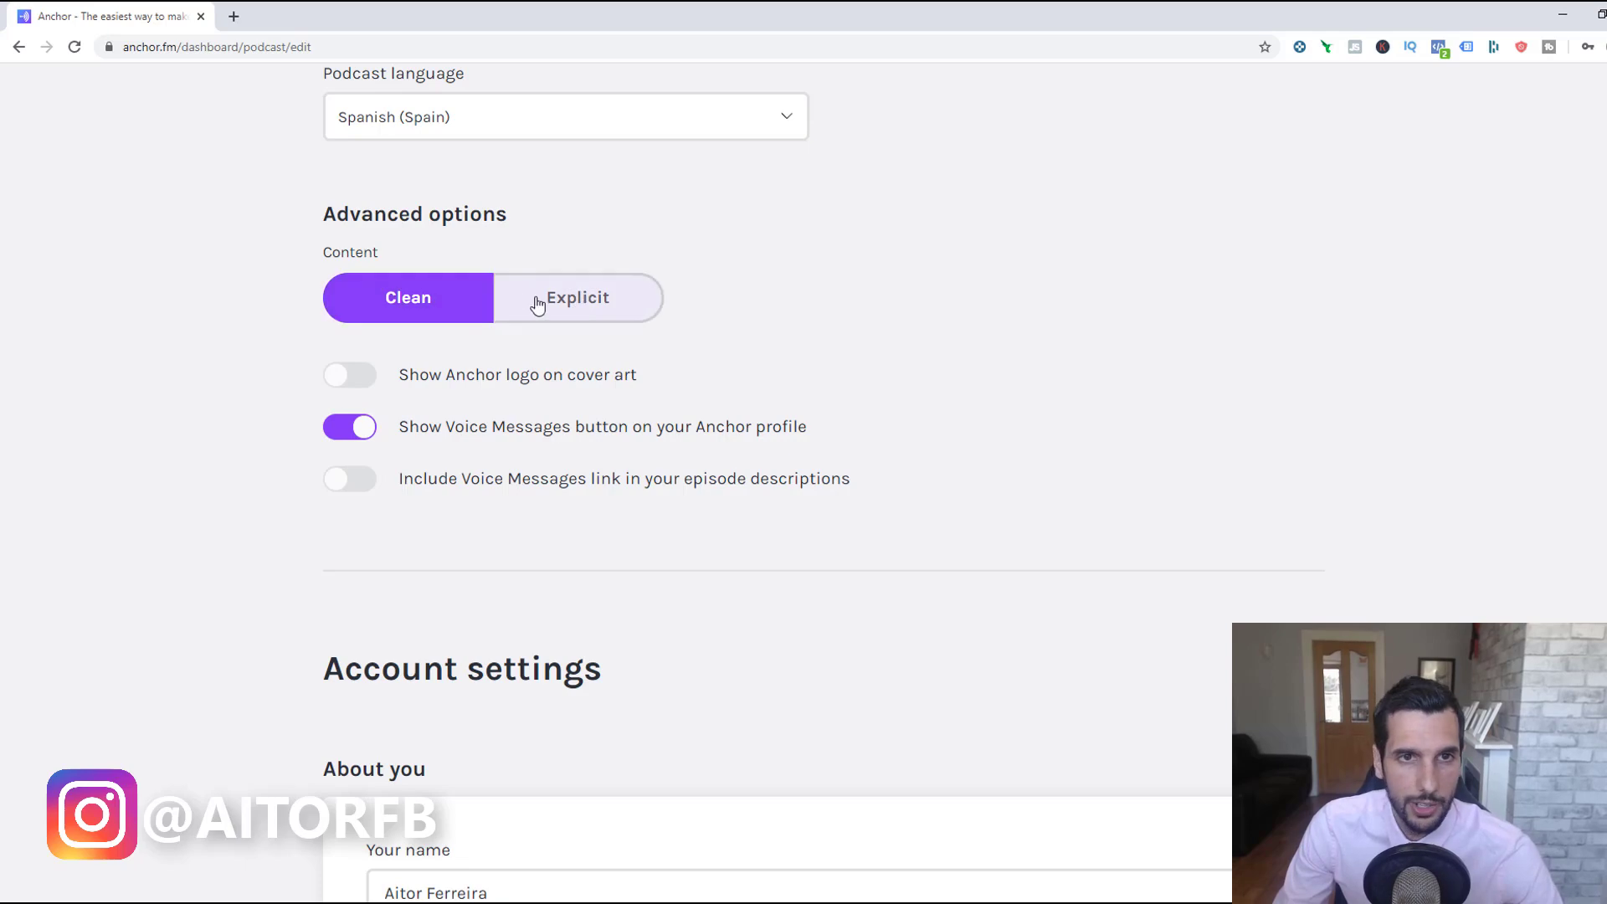
pyautogui.click(507, 309)
pyautogui.click(417, 304)
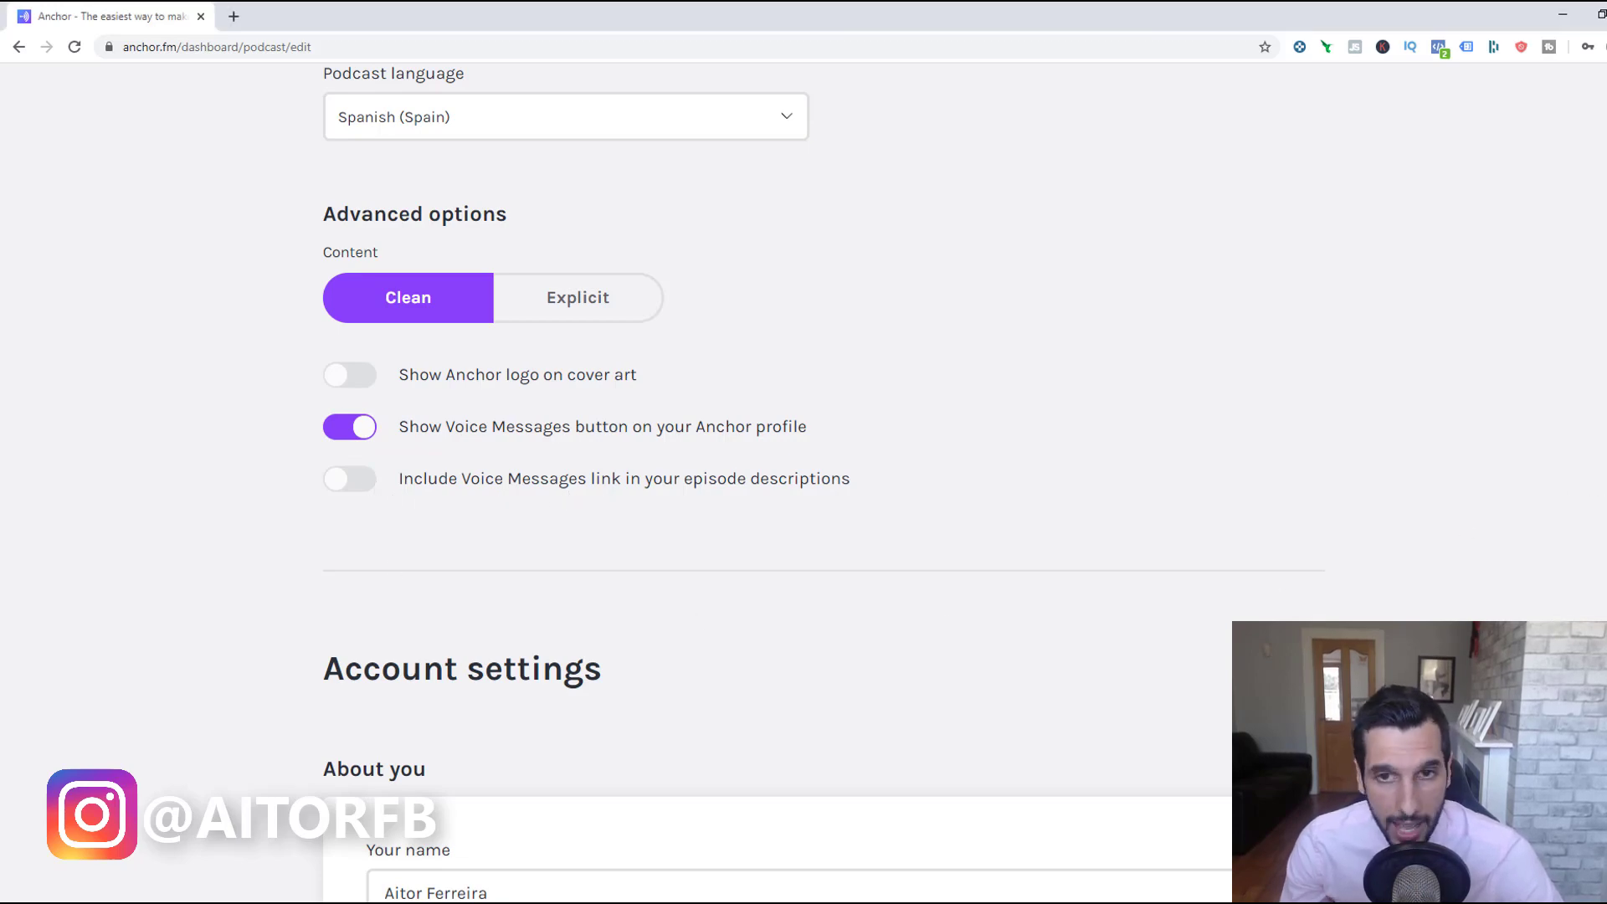
# - Examine the account settings, including contact details, custom URL, profile color and social media connections
pyautogui.scroll(-6, 1226, 590)
pyautogui.scroll(-4, 824, 485)
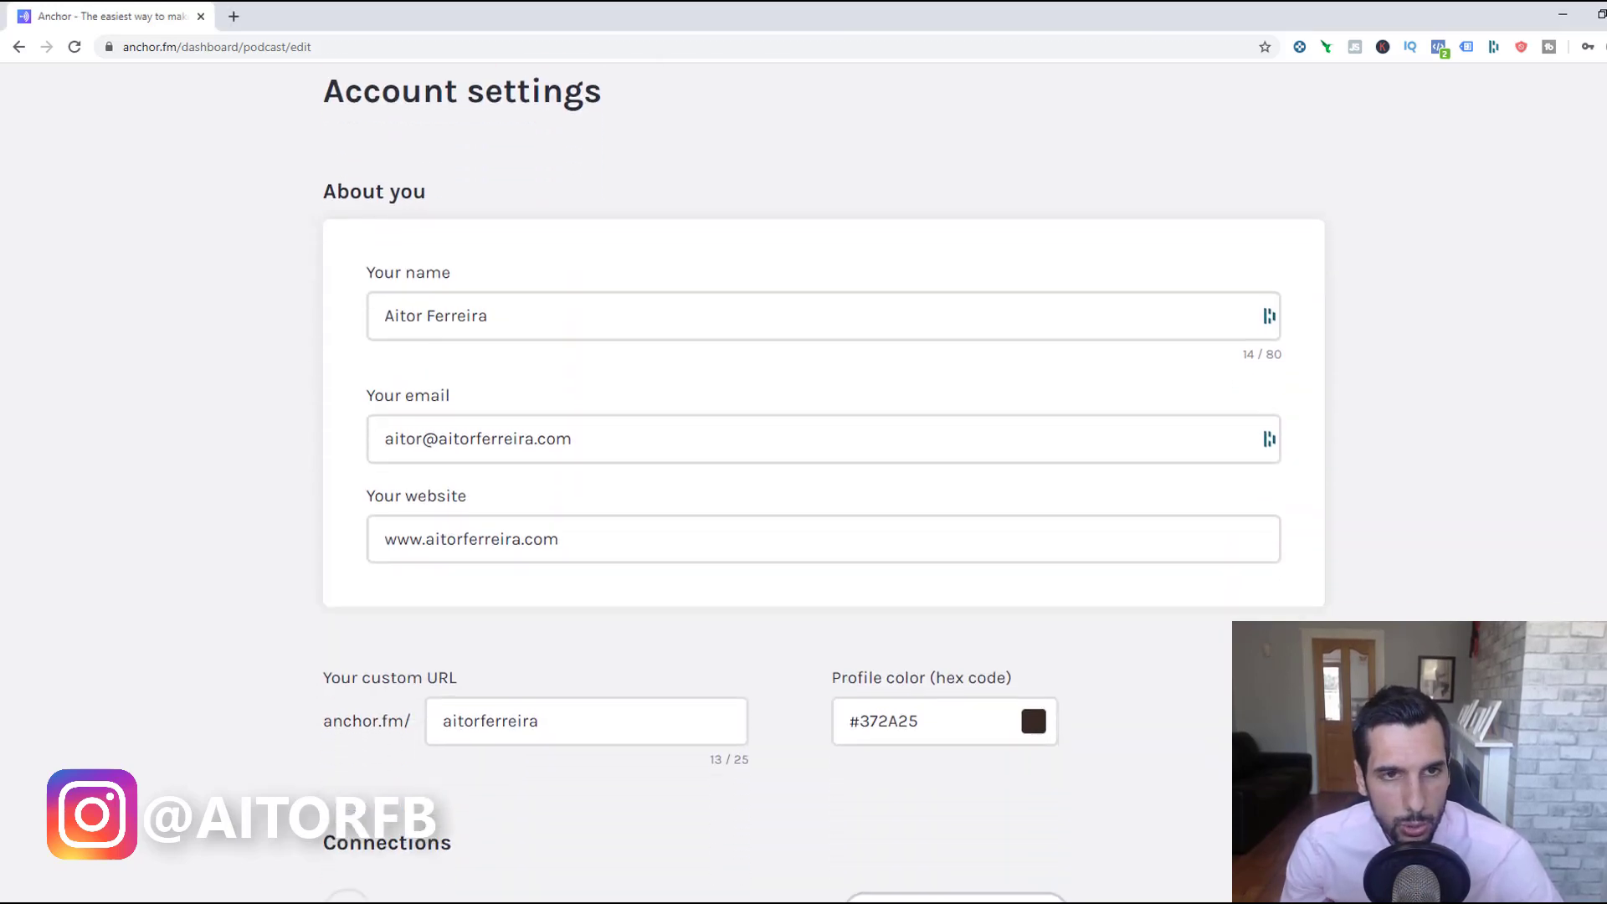
pyautogui.scroll(-3, 435, 141)
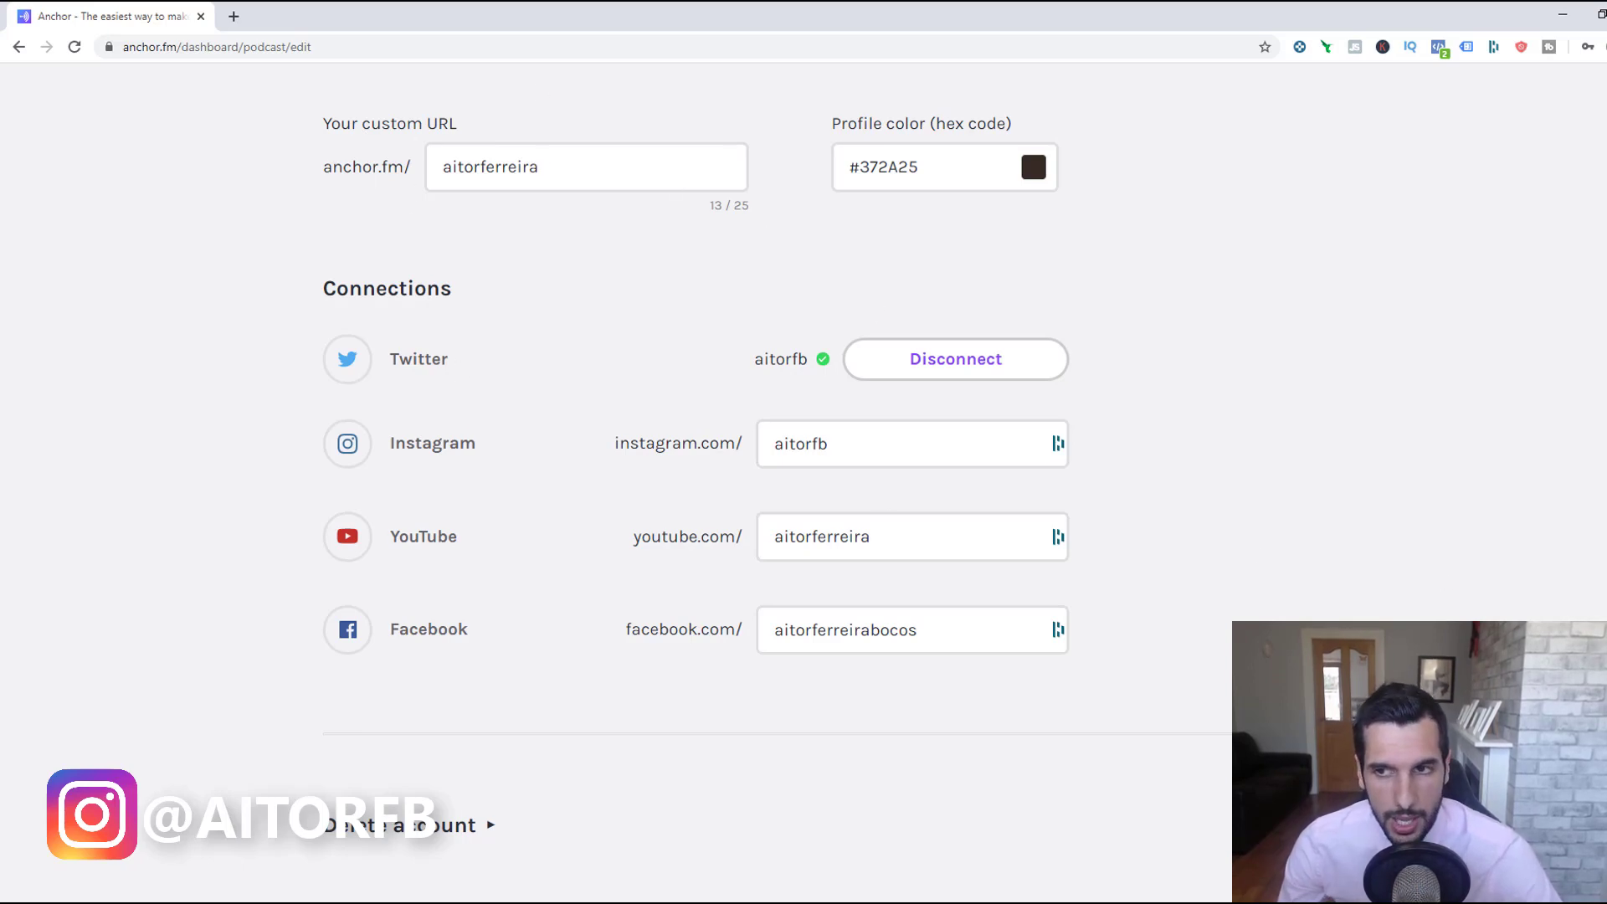
pyautogui.scroll(-1, 616, 485)
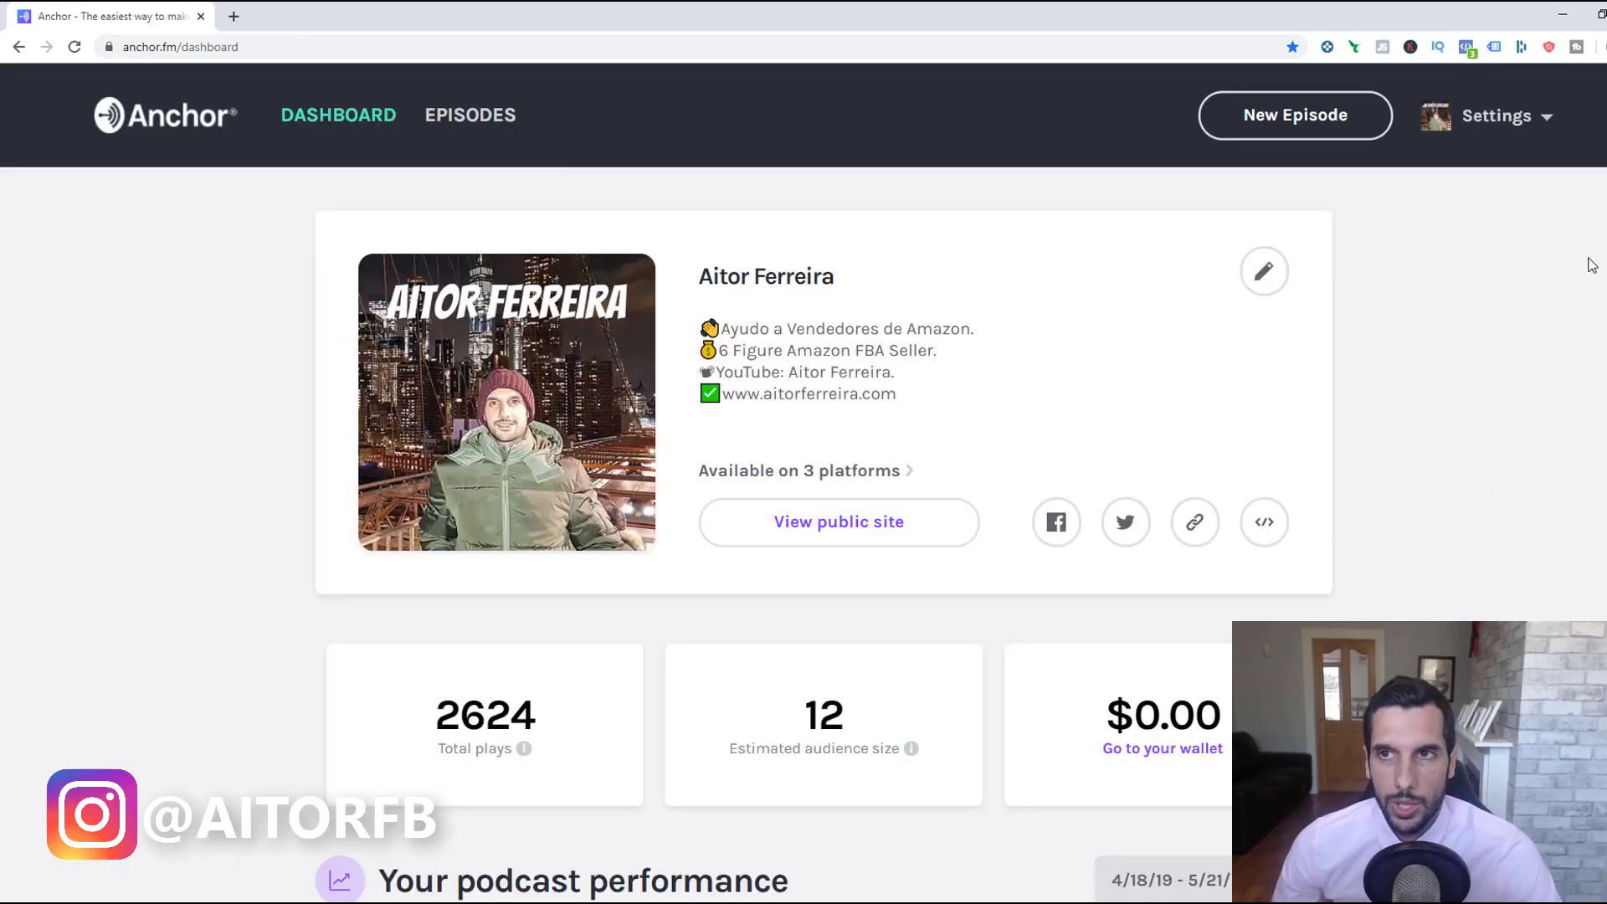
# - Open the podcast's distribution settings
pyautogui.click(1524, 119)
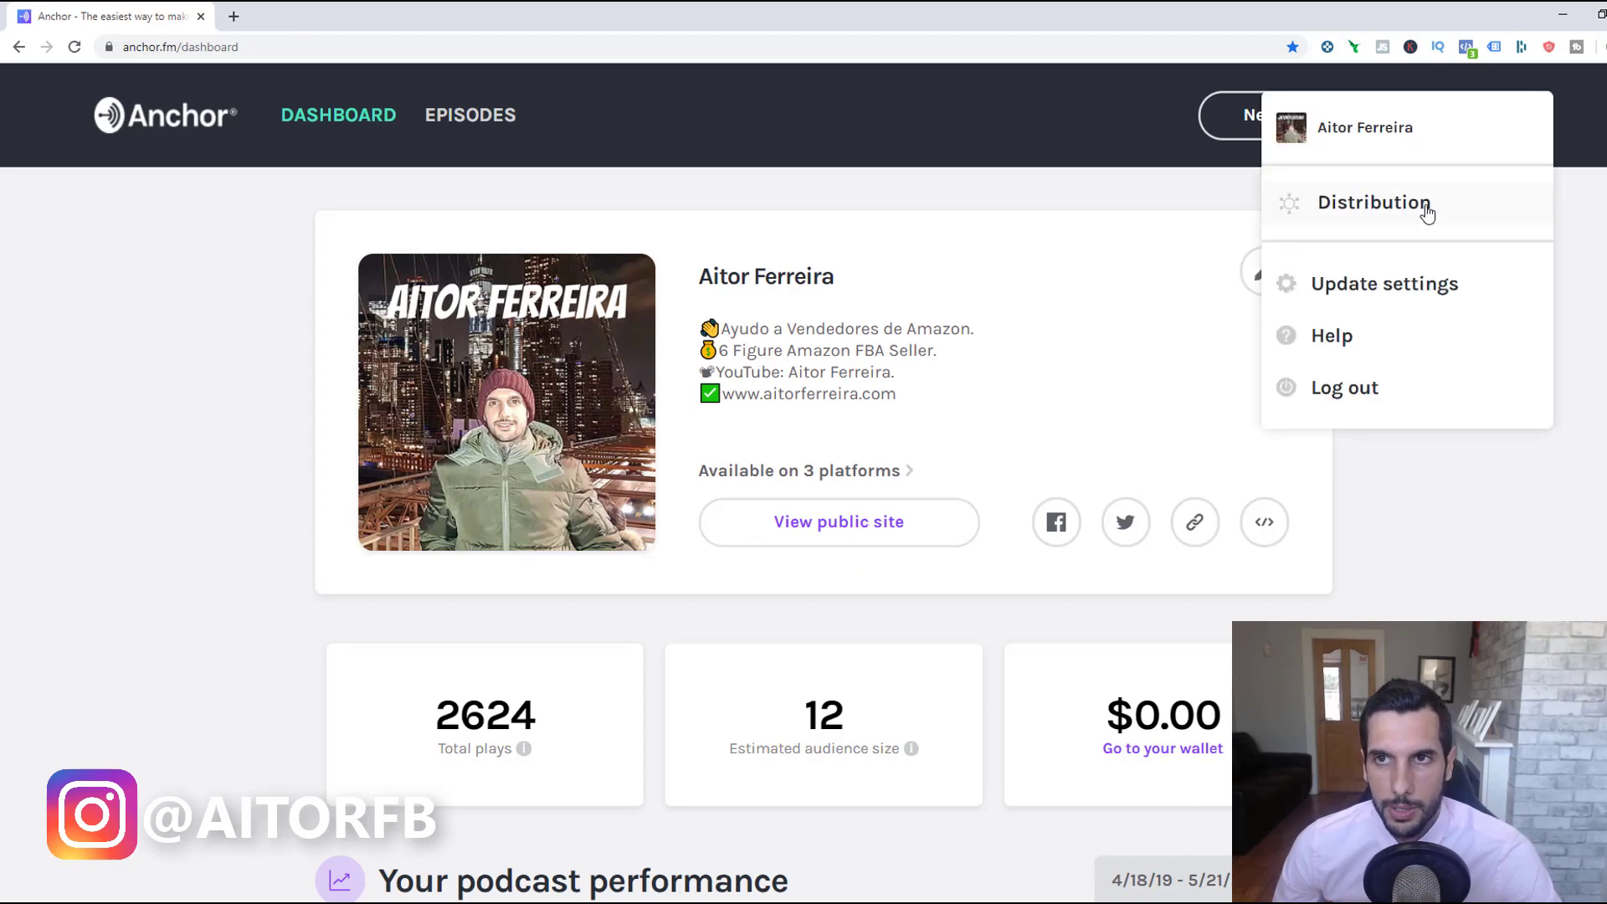
pyautogui.click(1331, 207)
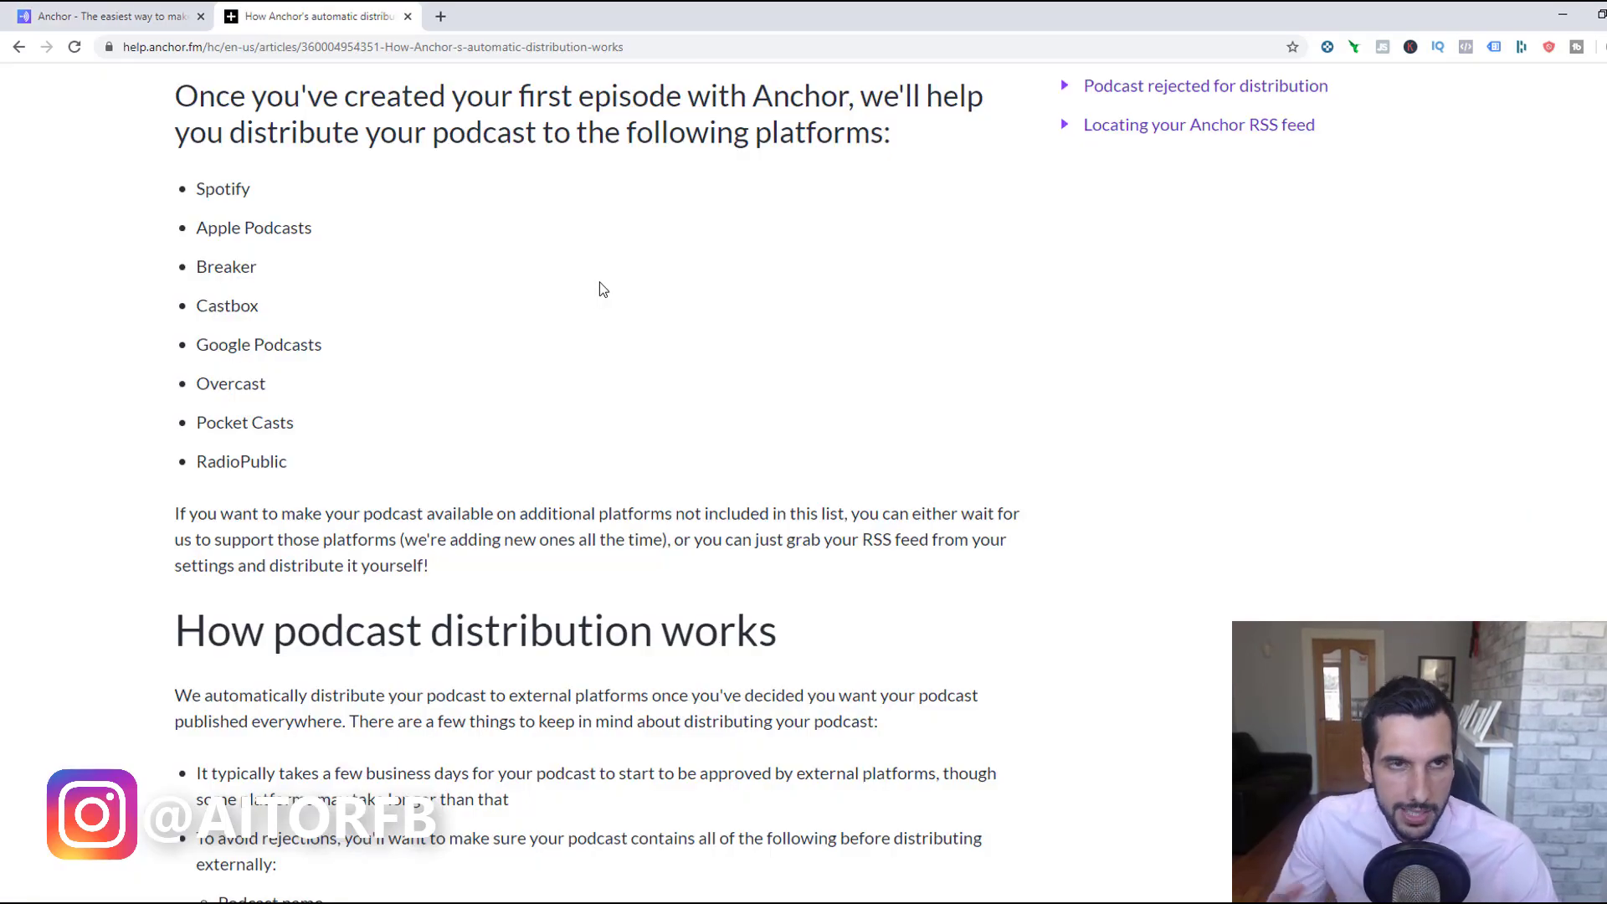
# - Read the list of supported platforms, from Spotify to RadioPublic, in the help article on automatic distribution
pyautogui.moveTo(233, 107); pyautogui.dragTo(705, 145)
pyautogui.click(706, 142)
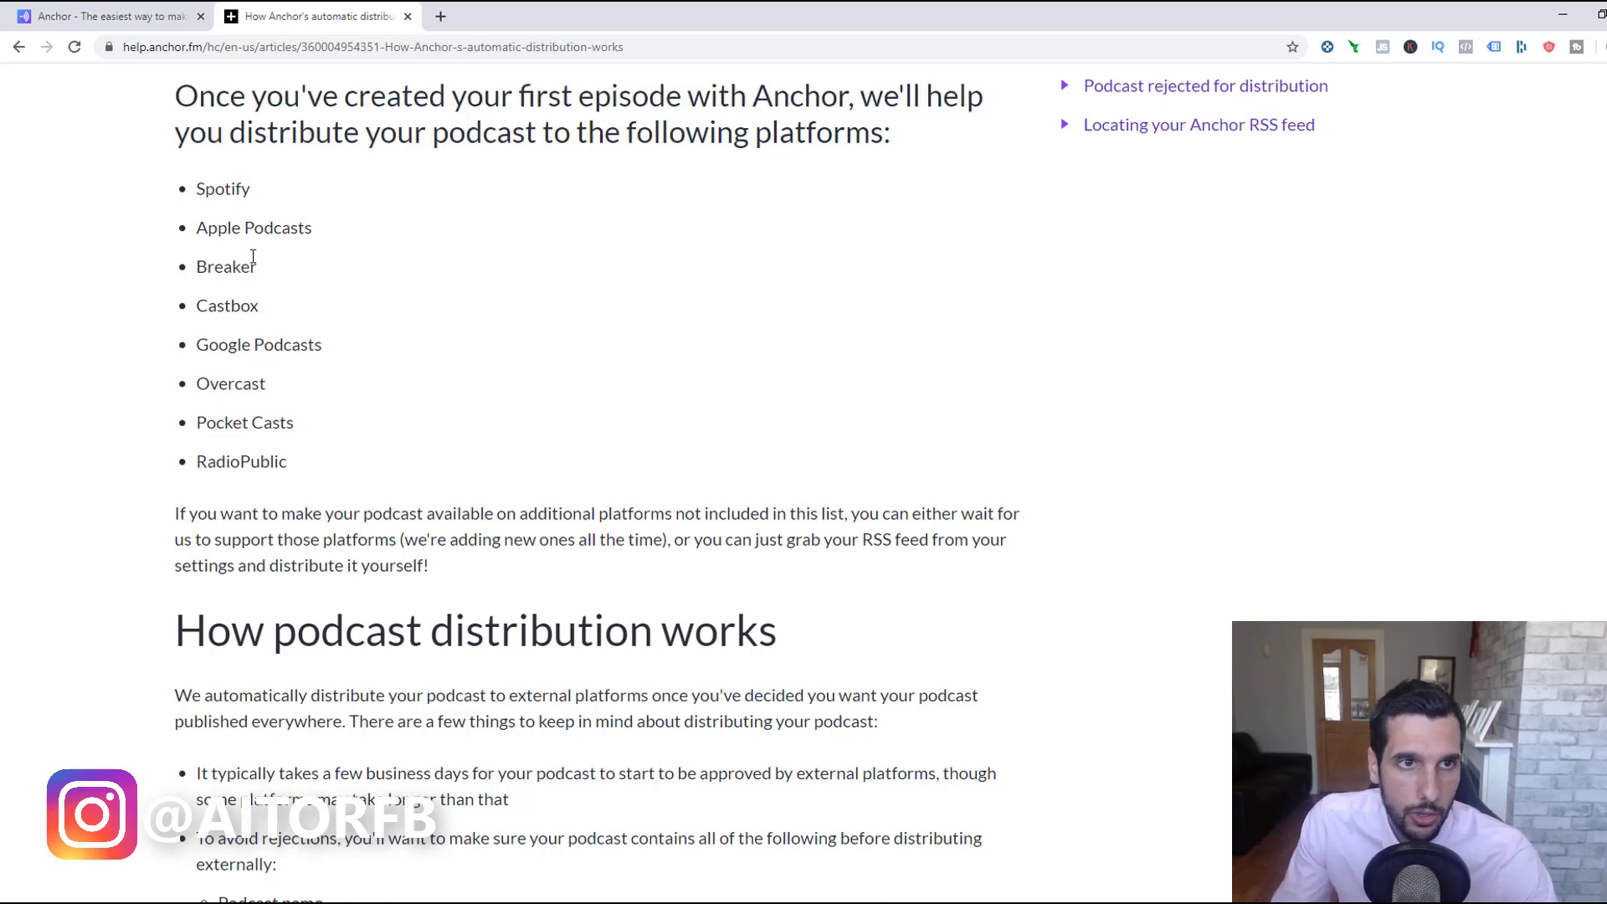
pyautogui.moveTo(203, 191); pyautogui.dragTo(320, 196)
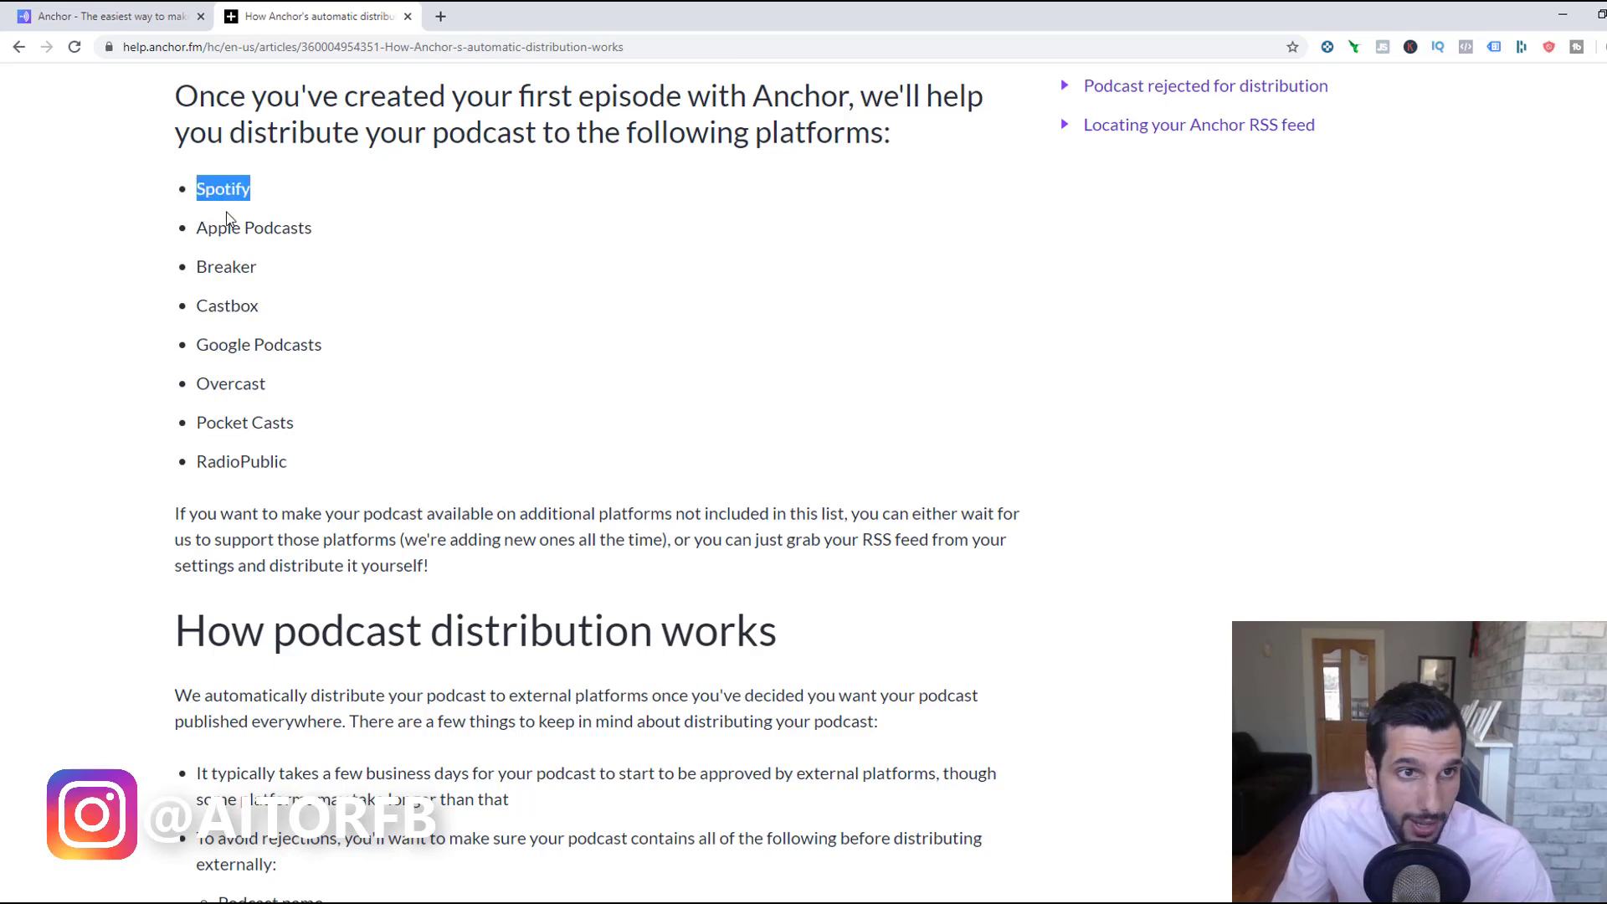
pyautogui.moveTo(197, 226); pyautogui.dragTo(340, 233)
pyautogui.click(284, 227)
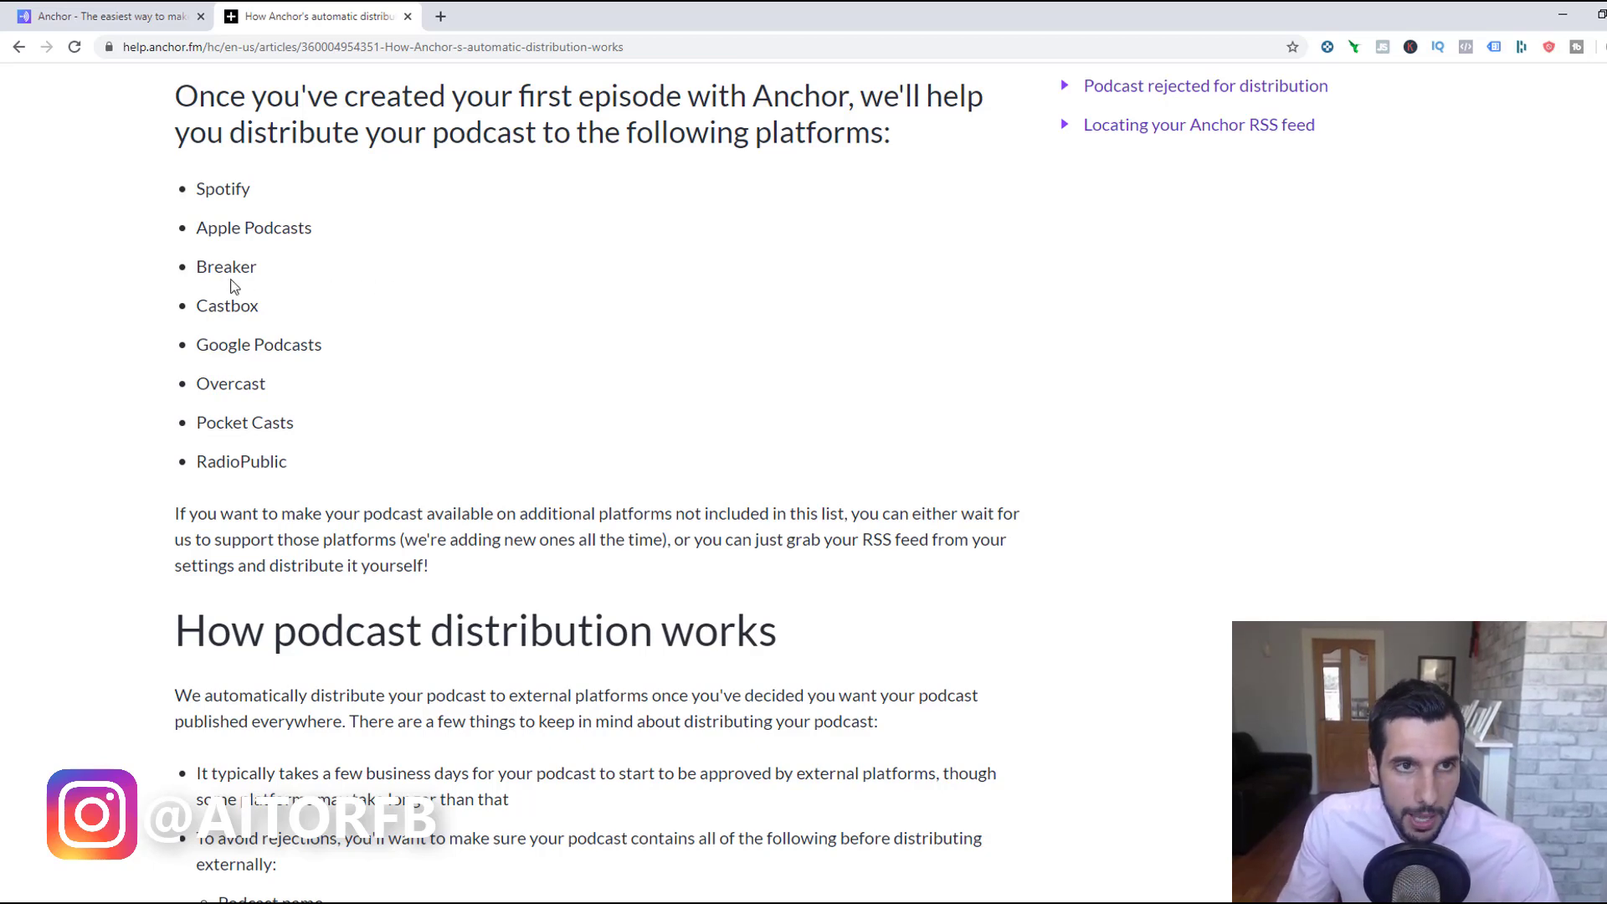
pyautogui.moveTo(199, 268); pyautogui.dragTo(289, 273)
pyautogui.moveTo(197, 307); pyautogui.dragTo(377, 355)
pyautogui.moveTo(211, 385); pyautogui.dragTo(269, 386)
pyautogui.moveTo(198, 423); pyautogui.dragTo(341, 429)
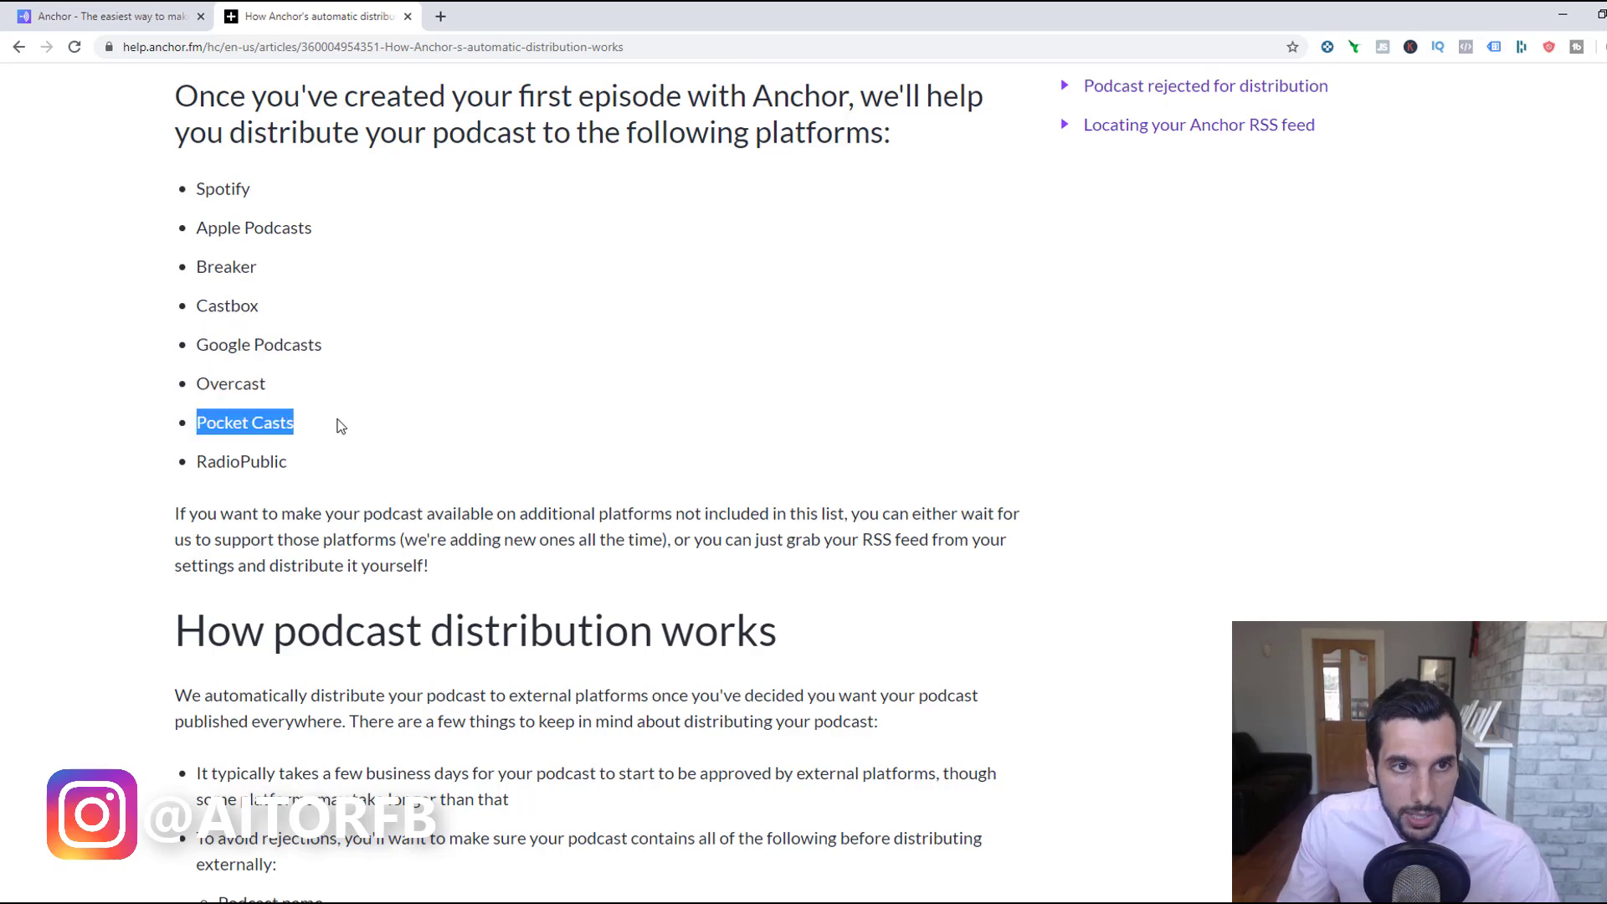
pyautogui.moveTo(219, 461); pyautogui.dragTo(467, 483)
pyautogui.click(488, 425)
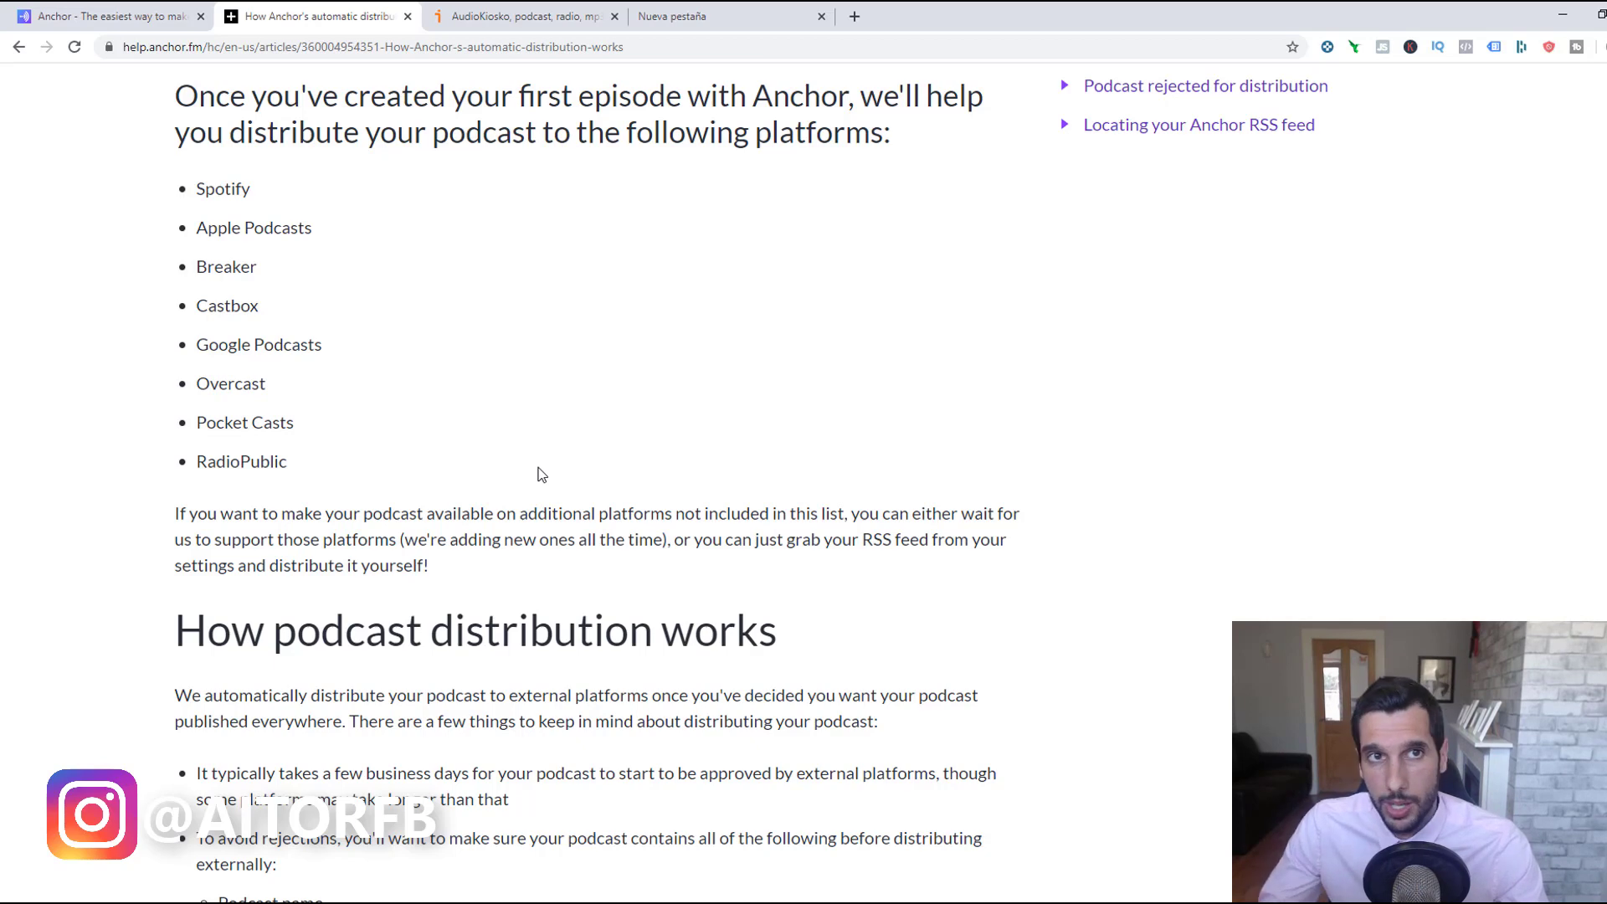
# - Switch to iVoox and examine the program's settings down to the RSS feed fields
pyautogui.hotkey('ctrl', 'Tab')
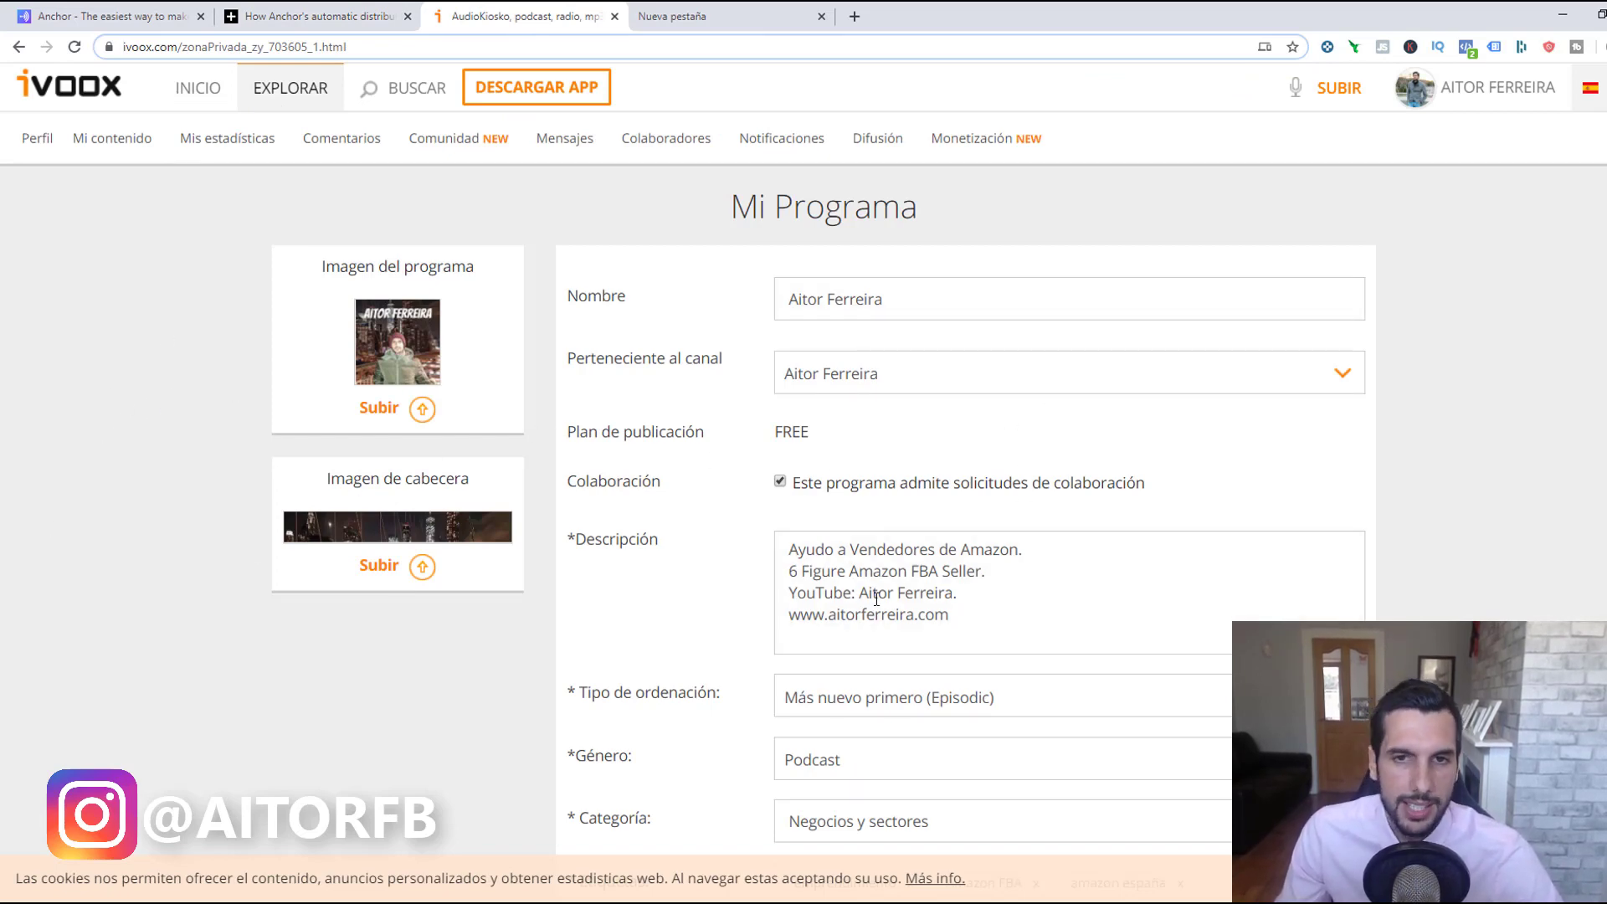
pyautogui.click(1401, 453)
pyautogui.scroll(-8, 1401, 454)
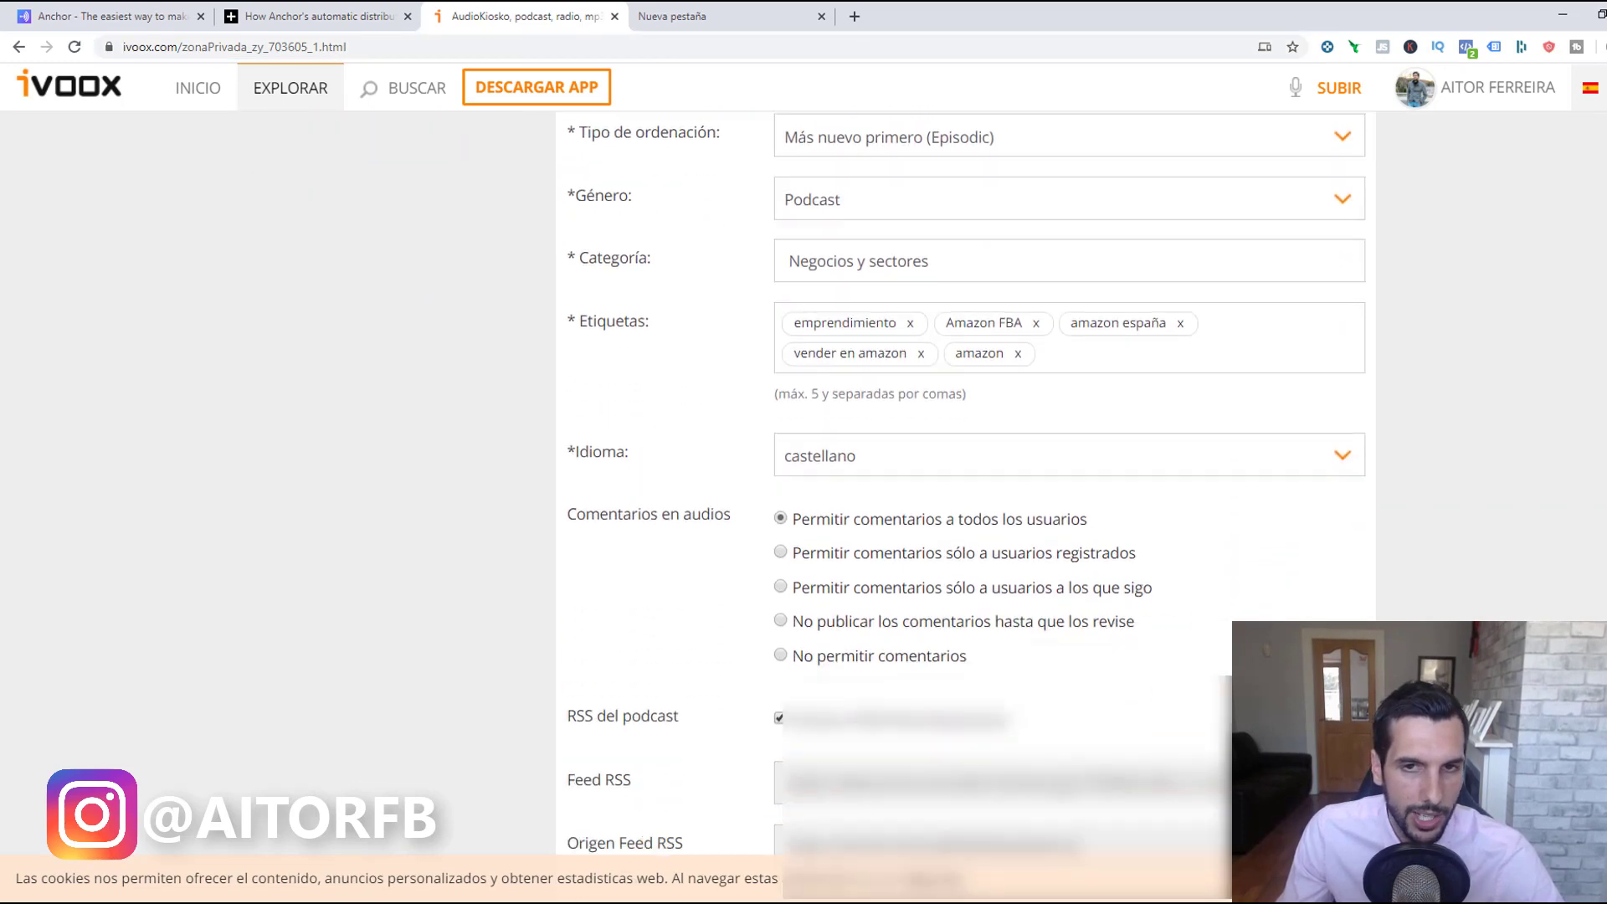
pyautogui.scroll(8, 1401, 454)
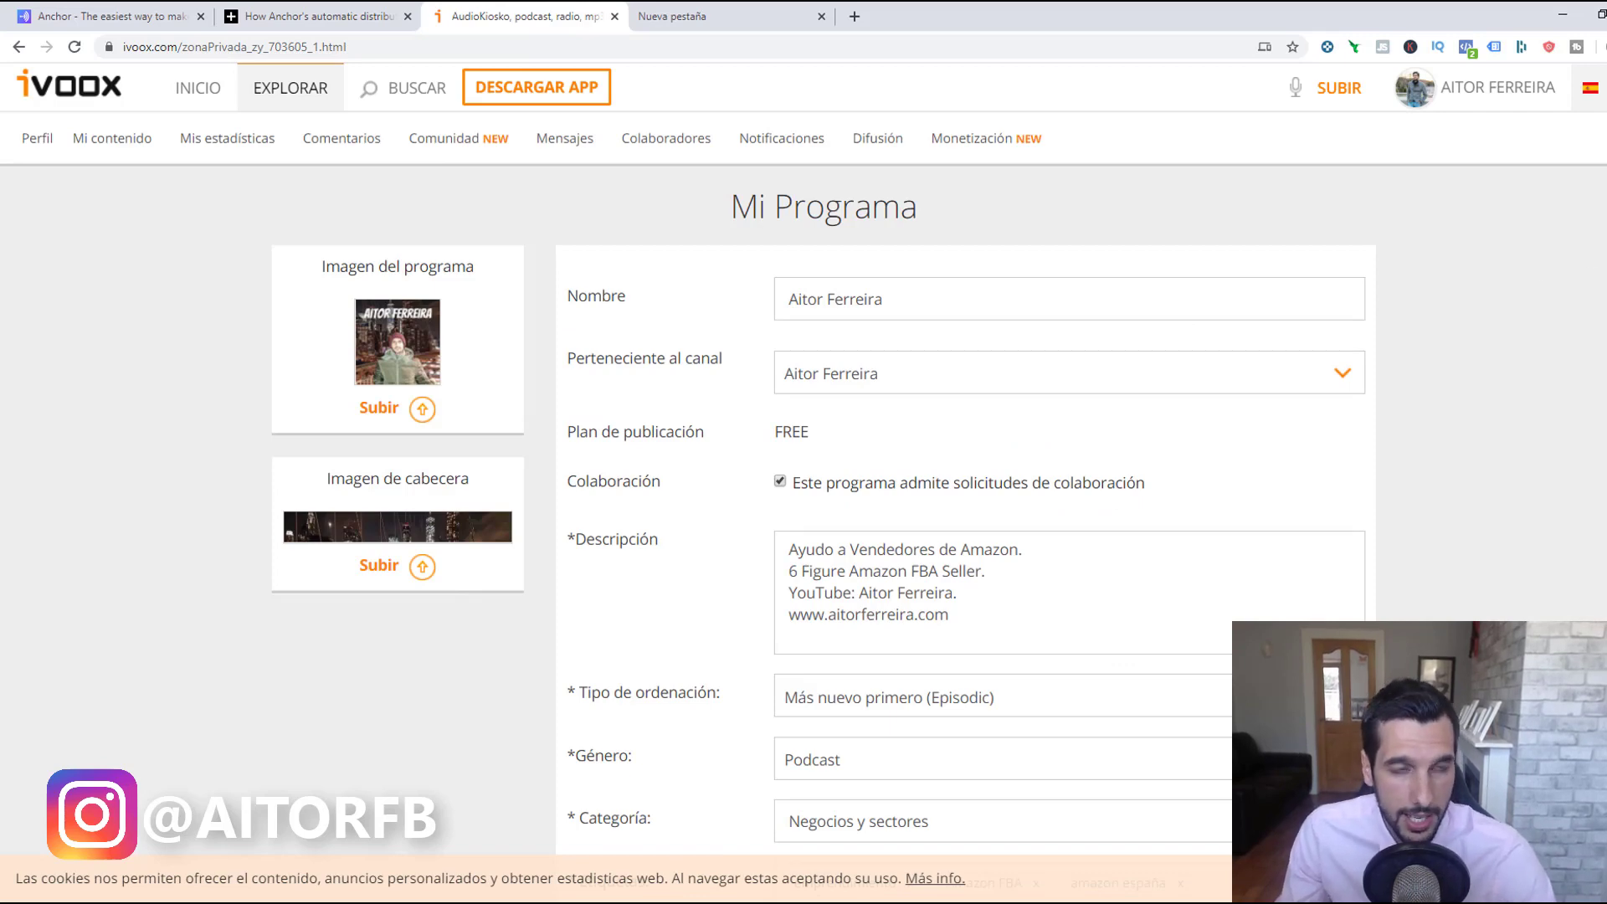
pyautogui.scroll(-9, 652, 755)
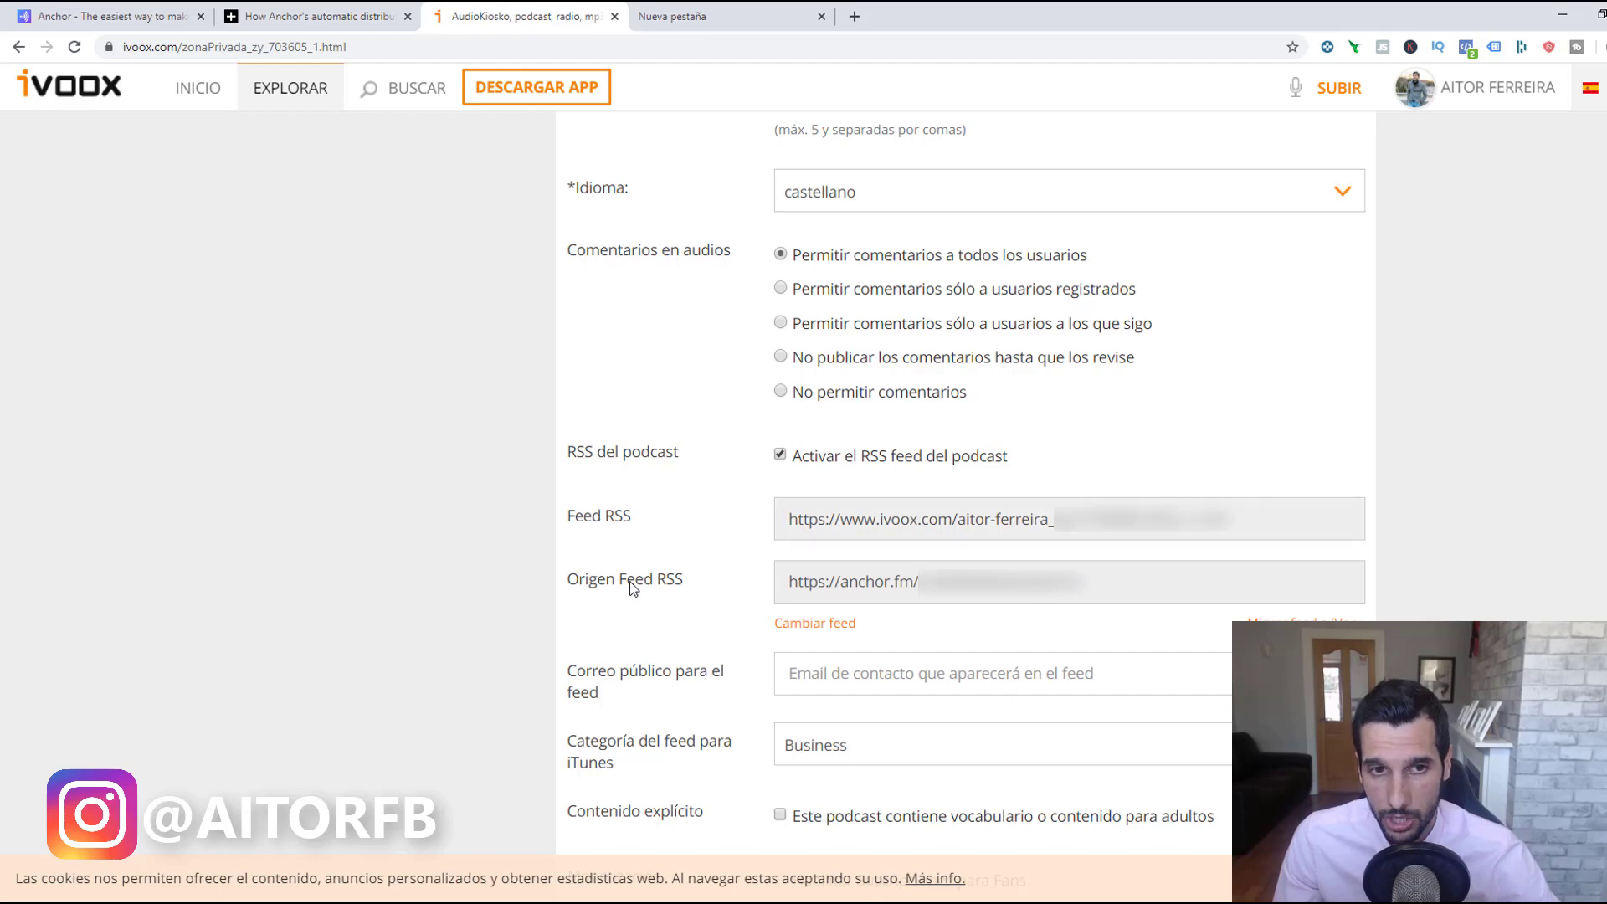
# - Switch back to Anchor and locate the podcast's RSS feed link on the Distribution page
pyautogui.click(132, 10)
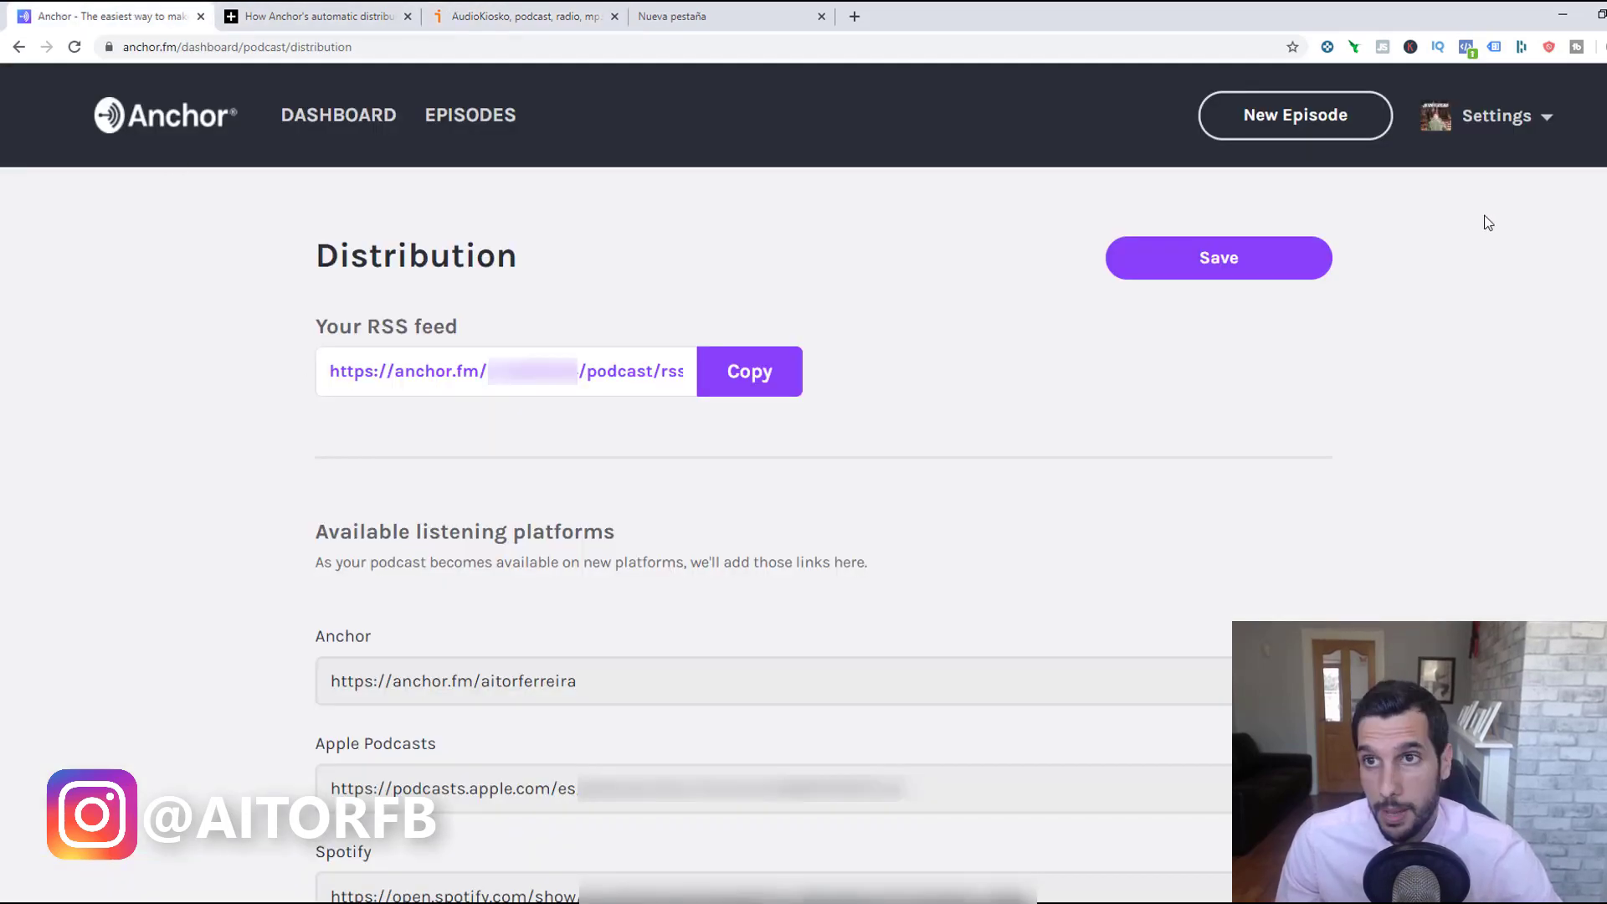
pyautogui.click(1507, 117)
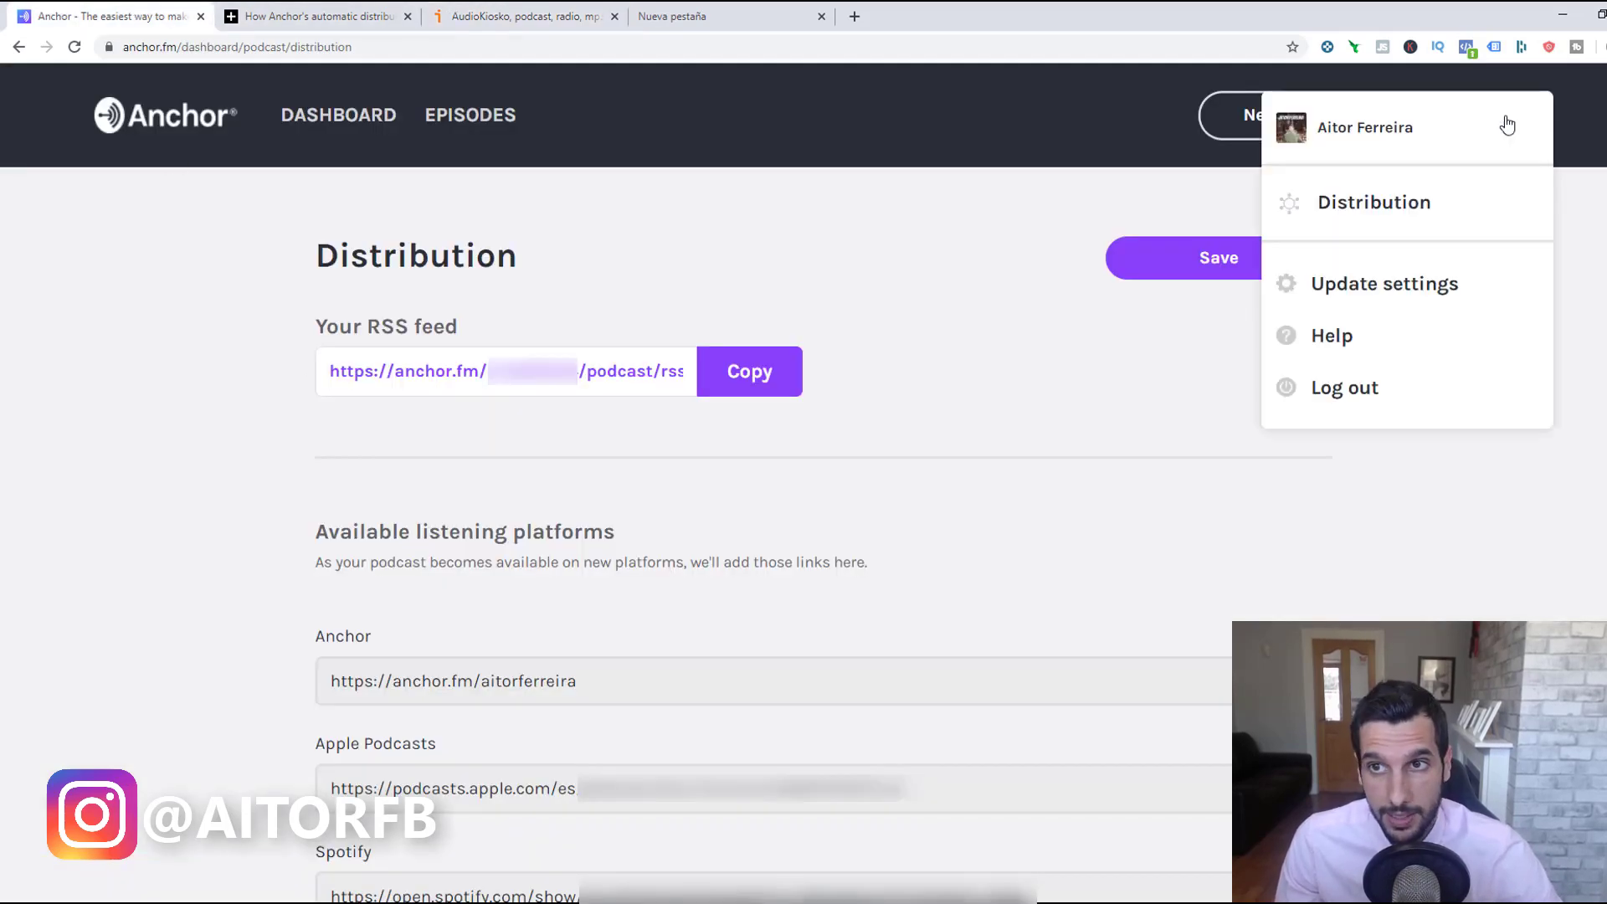
pyautogui.click(938, 201)
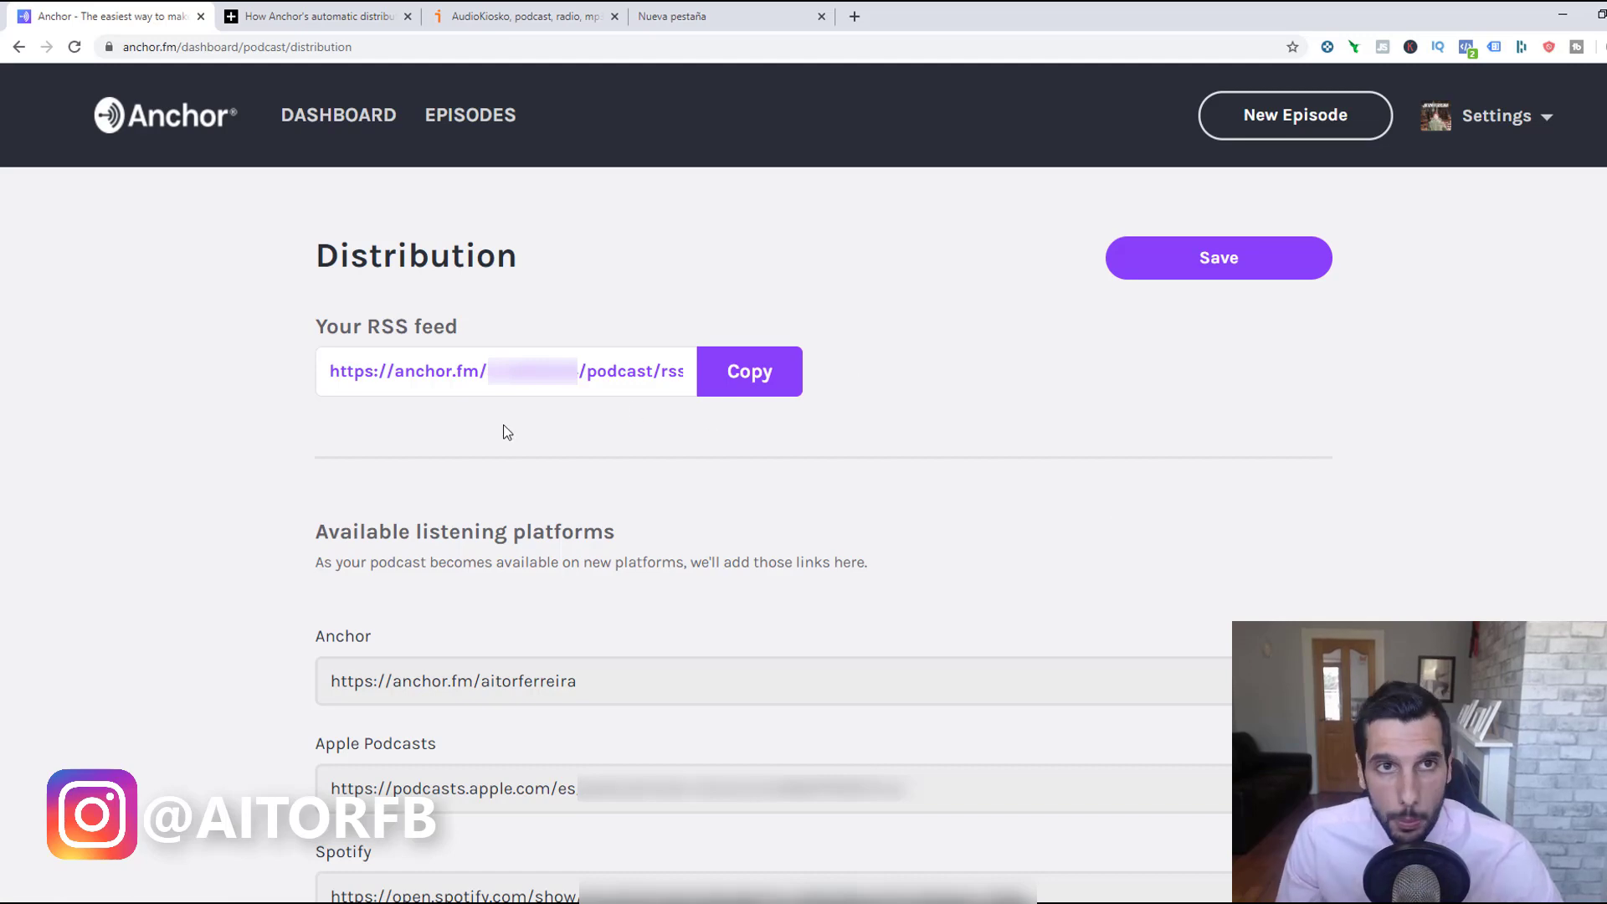
# - Return to iVoox and examine the Origen Feed RSS field that holds the Anchor feed address
pyautogui.click(494, 11)
pyautogui.click(833, 586)
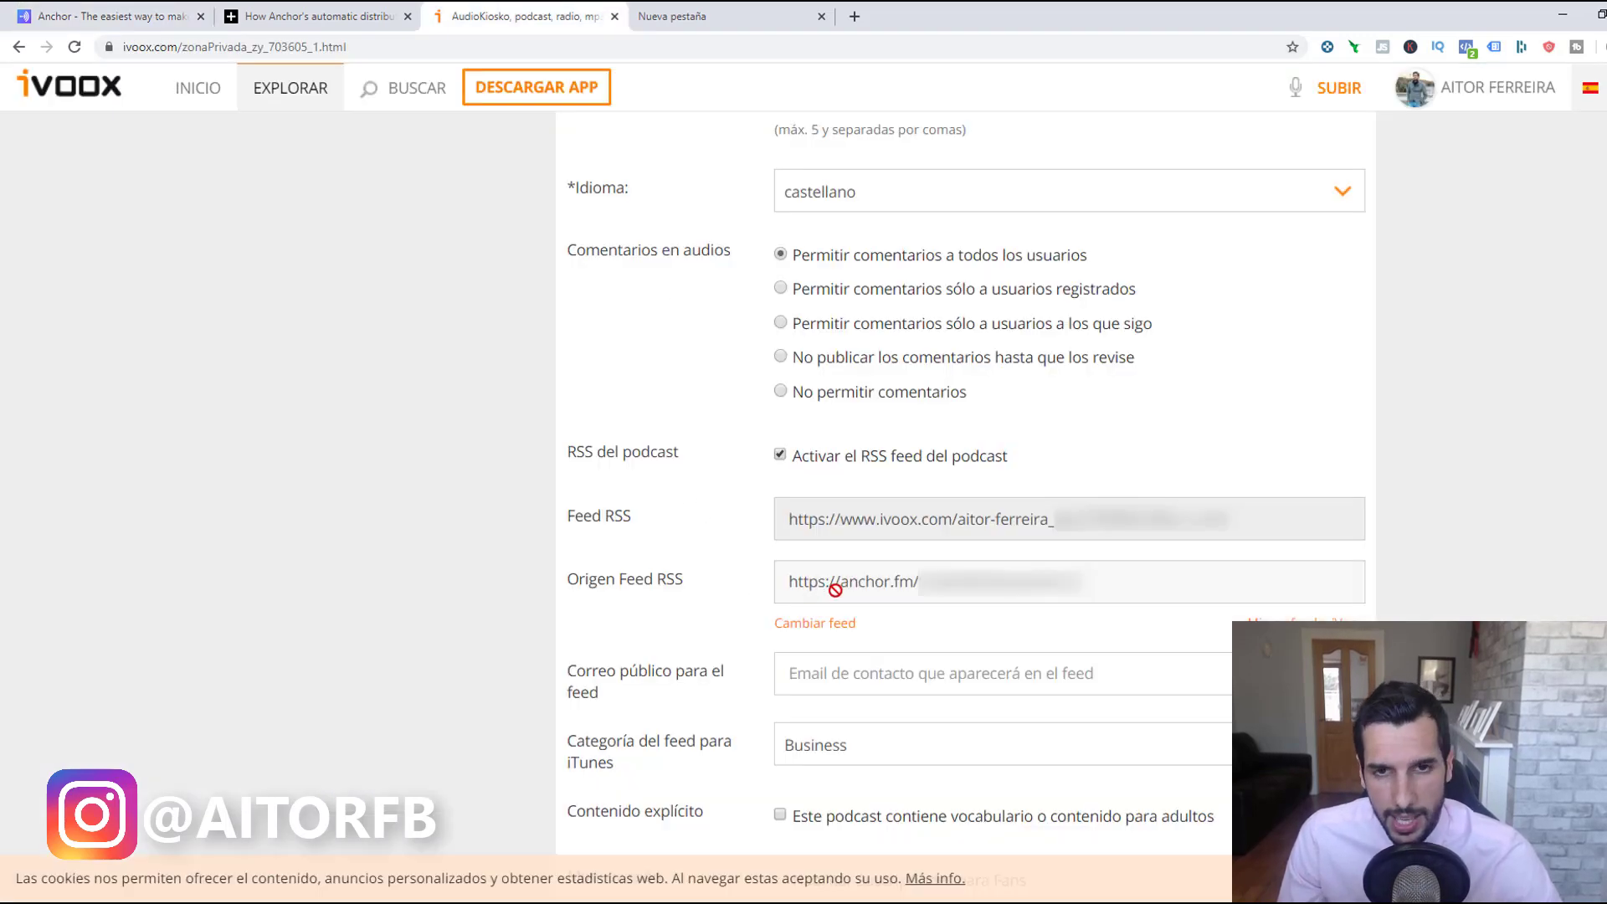
pyautogui.moveTo(569, 579); pyautogui.dragTo(696, 585)
pyautogui.click(683, 579)
pyautogui.click(787, 589)
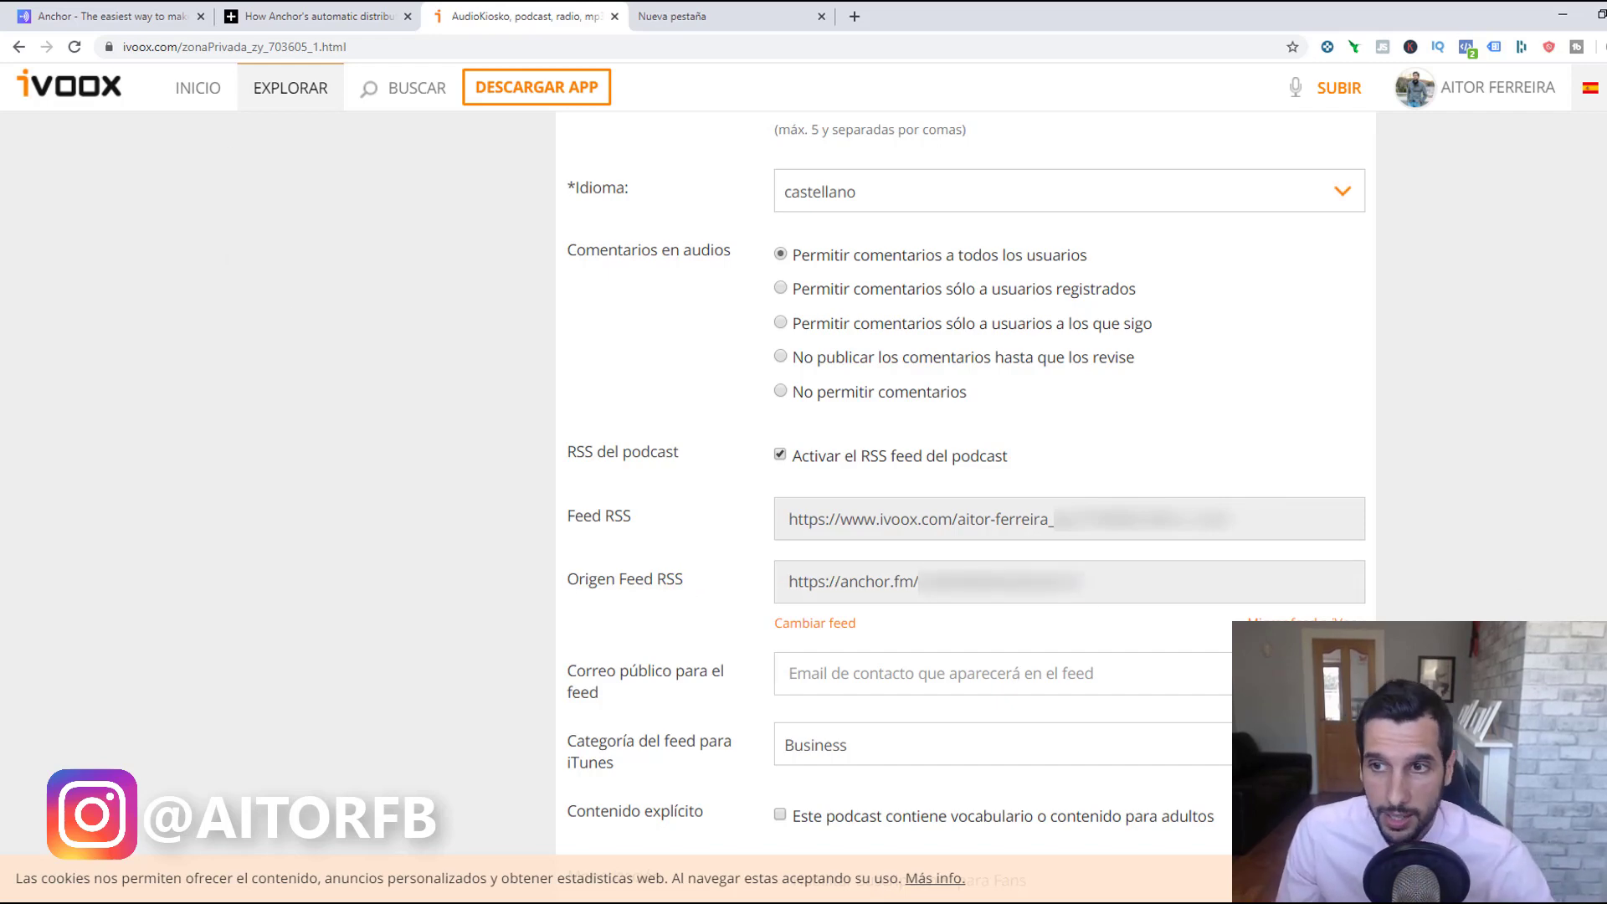
pyautogui.scroll(-5, 921, 674)
pyautogui.scroll(1, 921, 674)
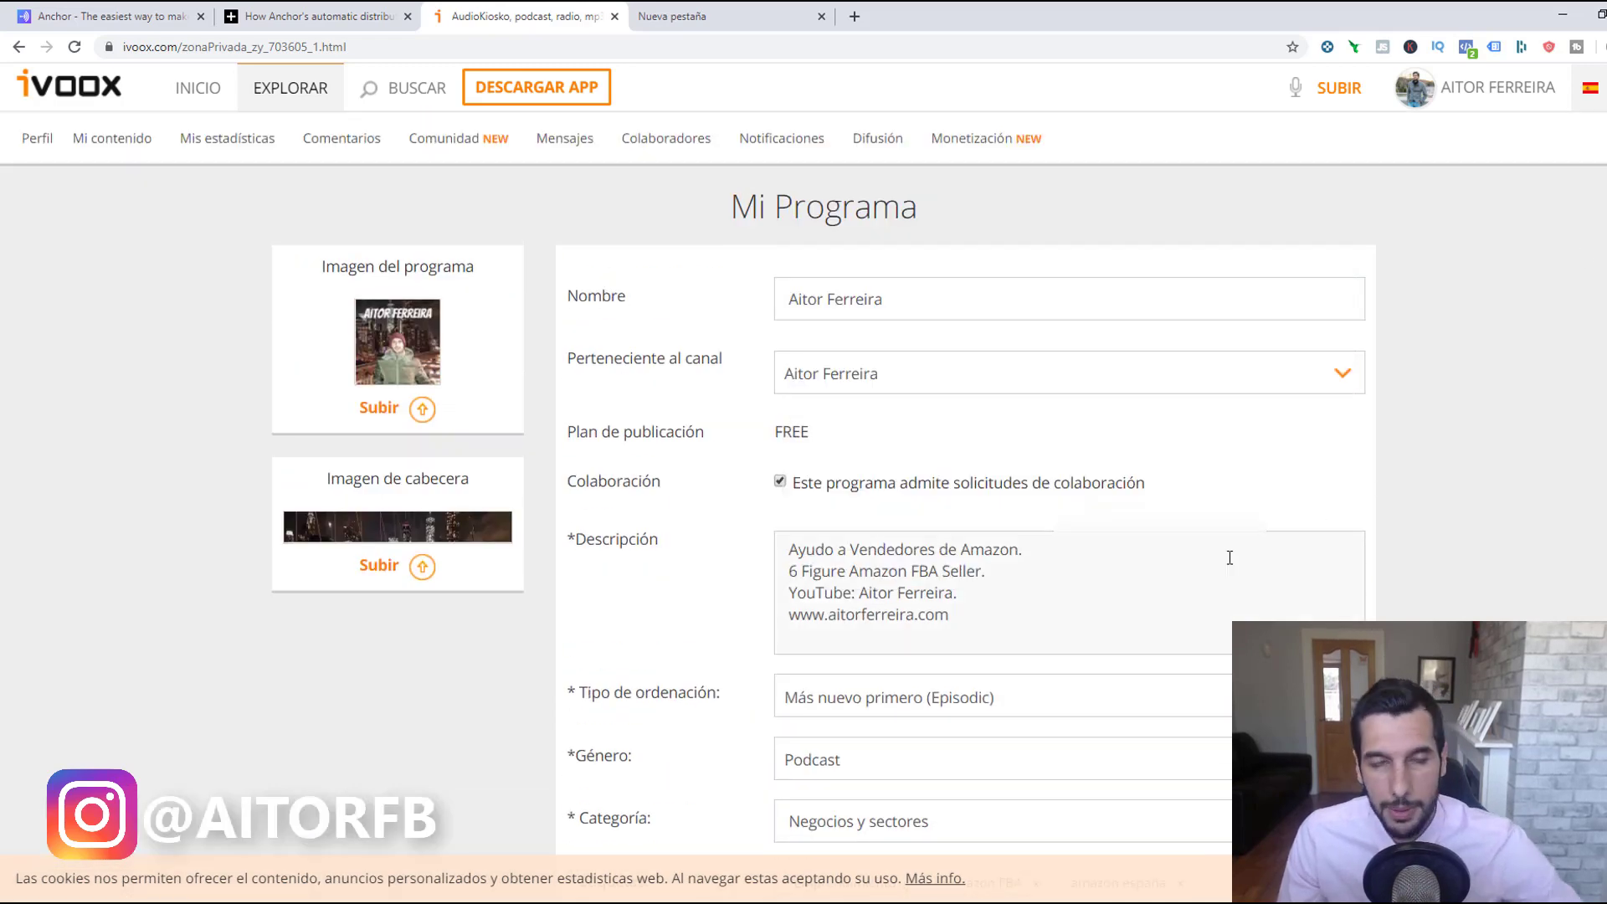
# - Switch to the Anchor dashboard and open the podcast's public site
pyautogui.click(58, 23)
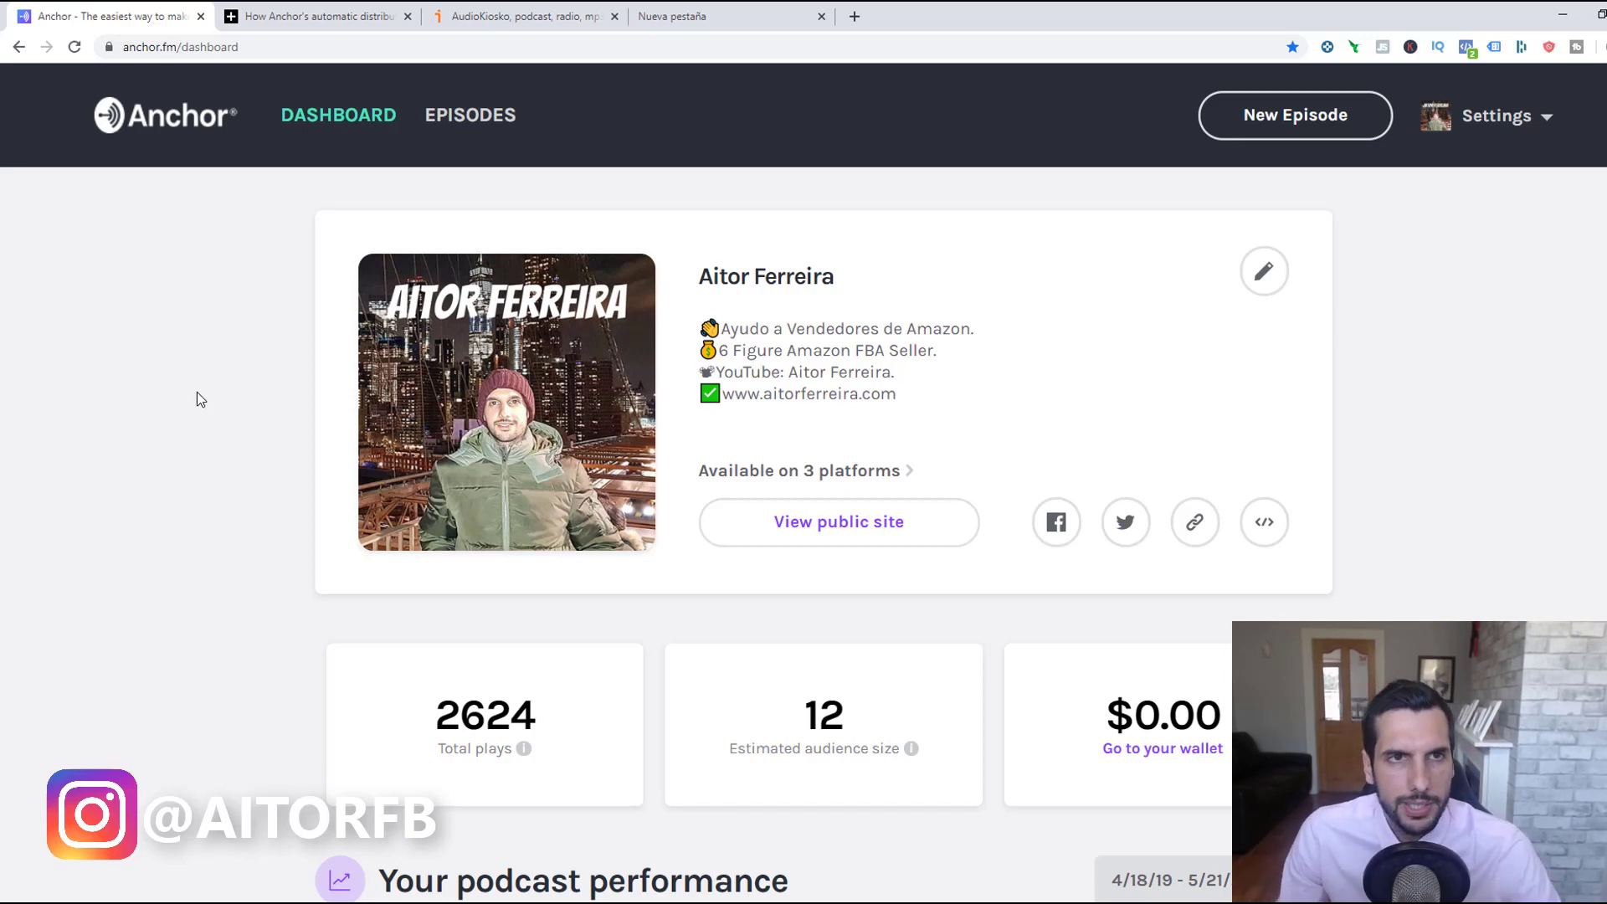
pyautogui.click(858, 541)
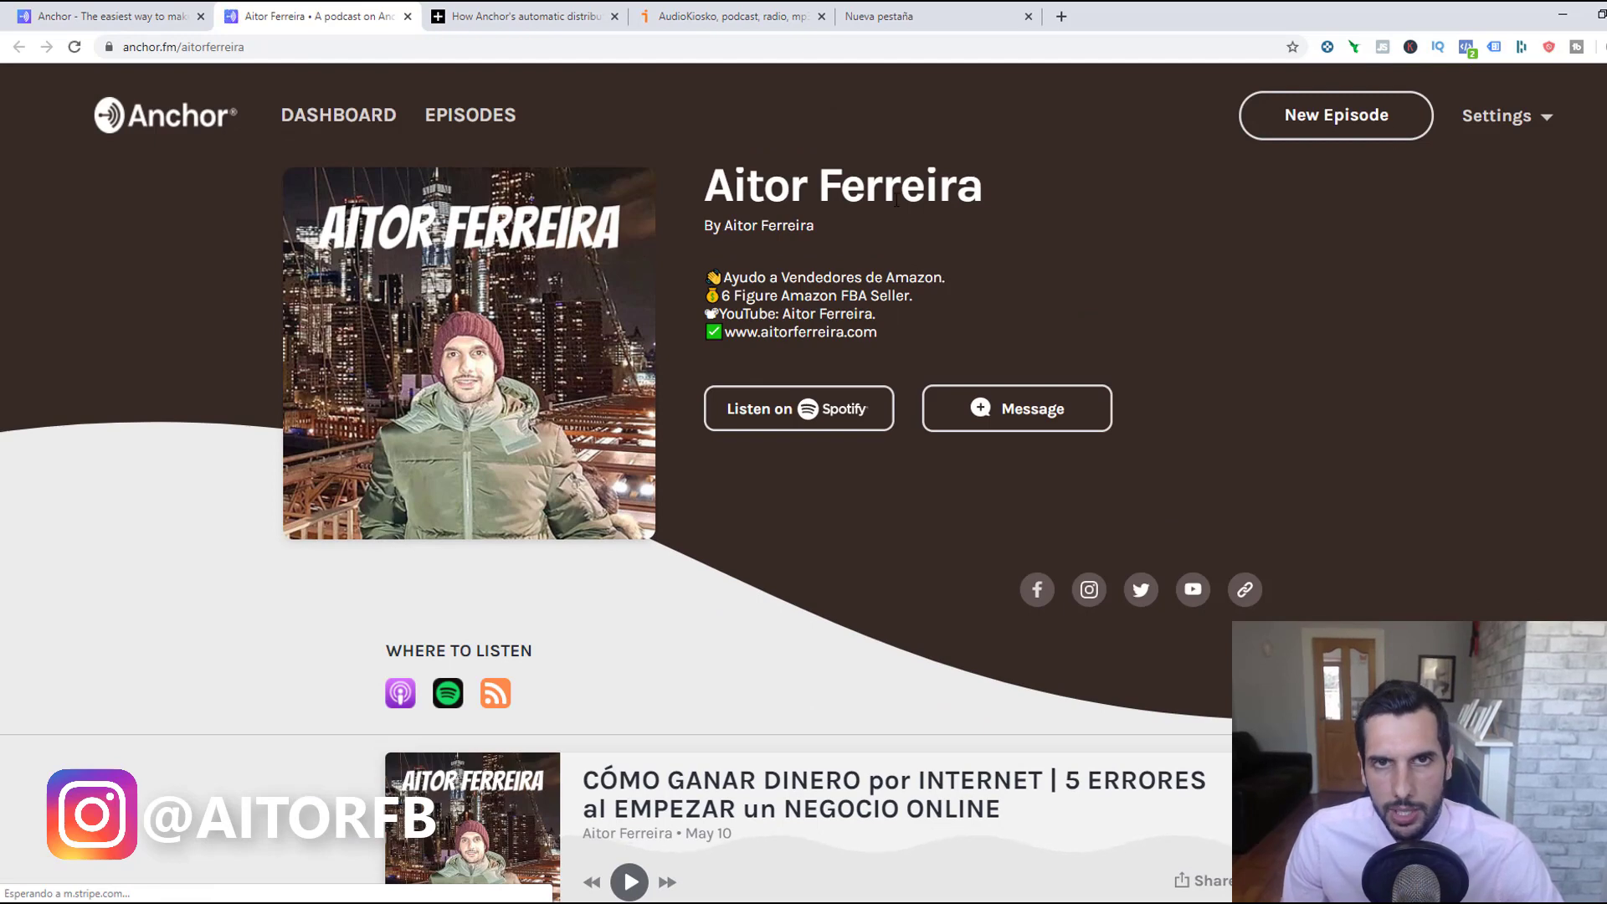
# - Examine the podcast's public page, including its listening platform links and the episode list
pyautogui.scroll(-1, 468, 216)
pyautogui.scroll(-1, 570, 479)
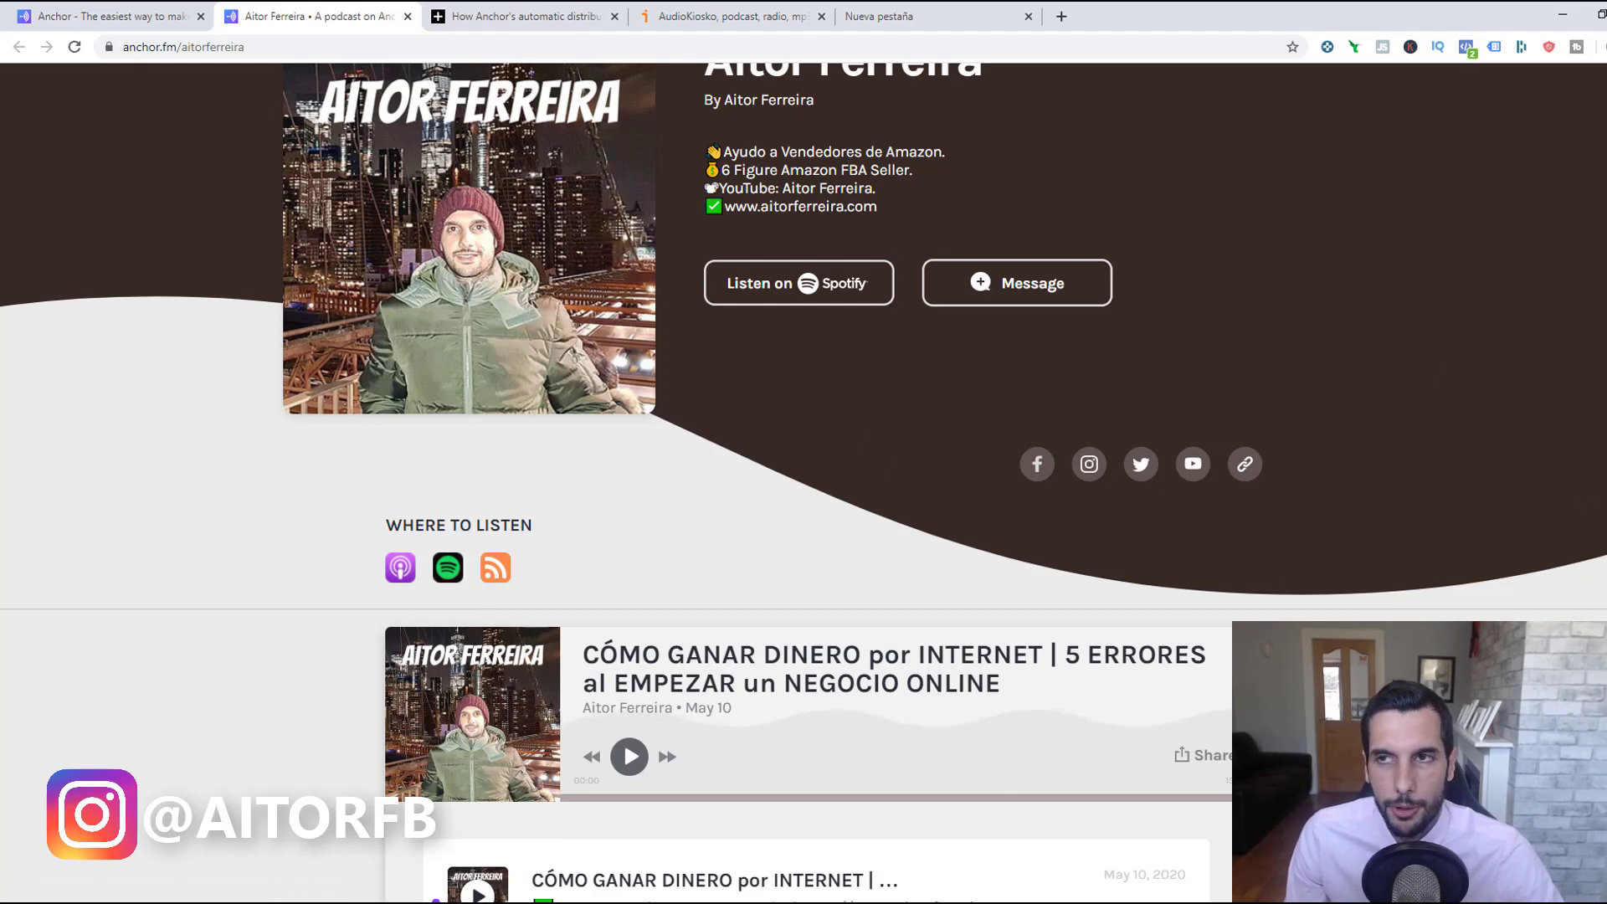
pyautogui.scroll(-1, 519, 585)
pyautogui.scroll(-10, 804, 483)
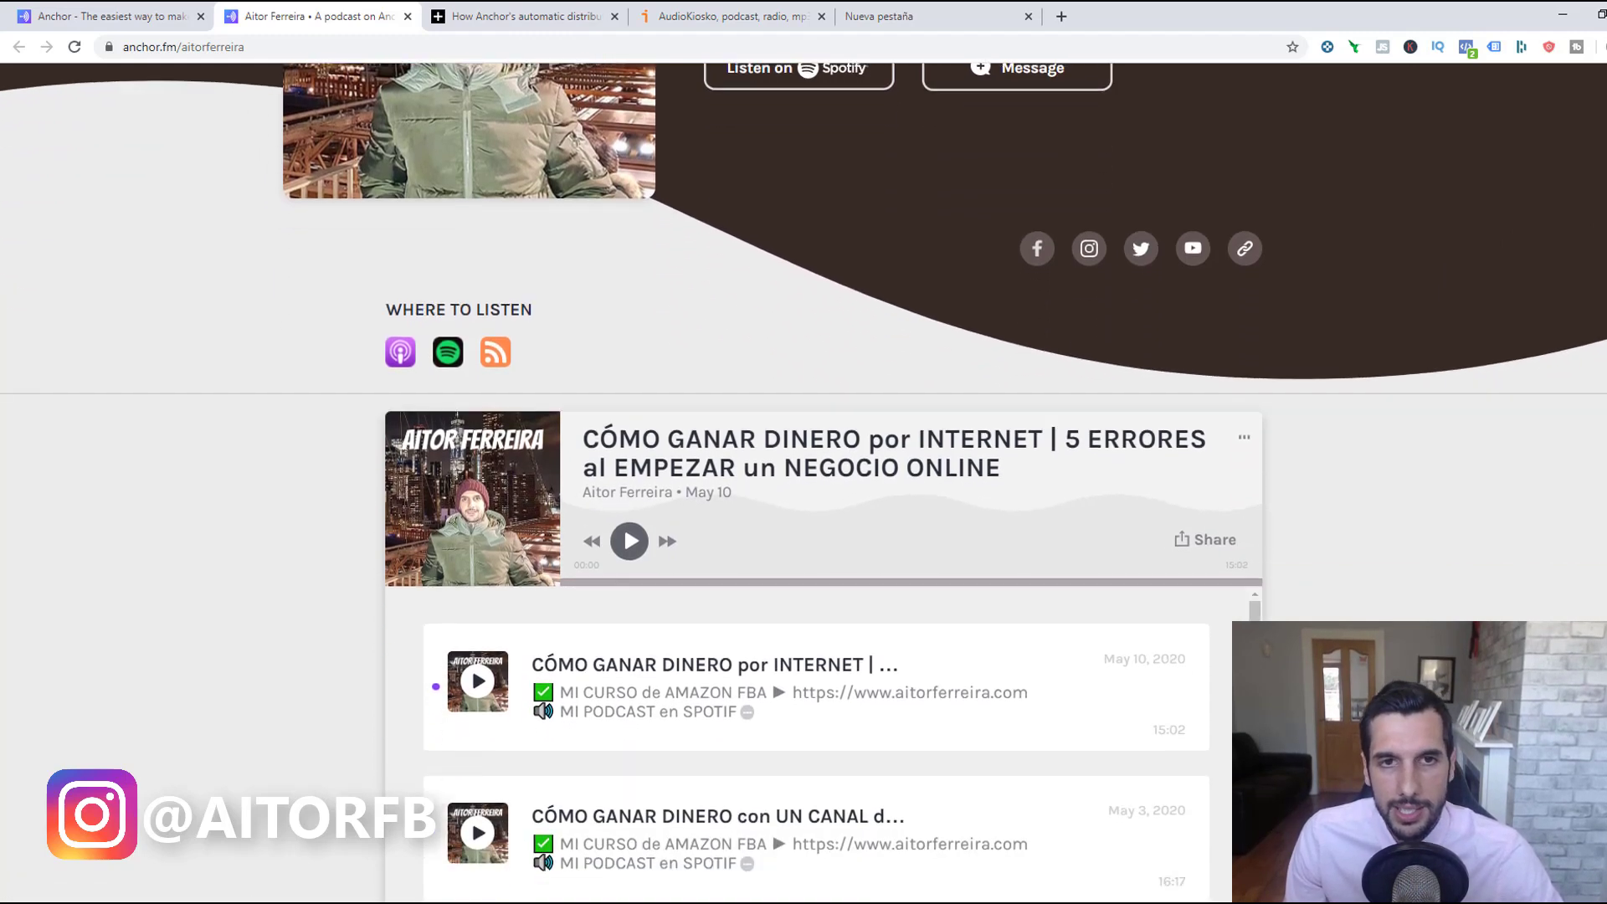
pyautogui.scroll(8, 804, 483)
pyautogui.scroll(5, 1138, 405)
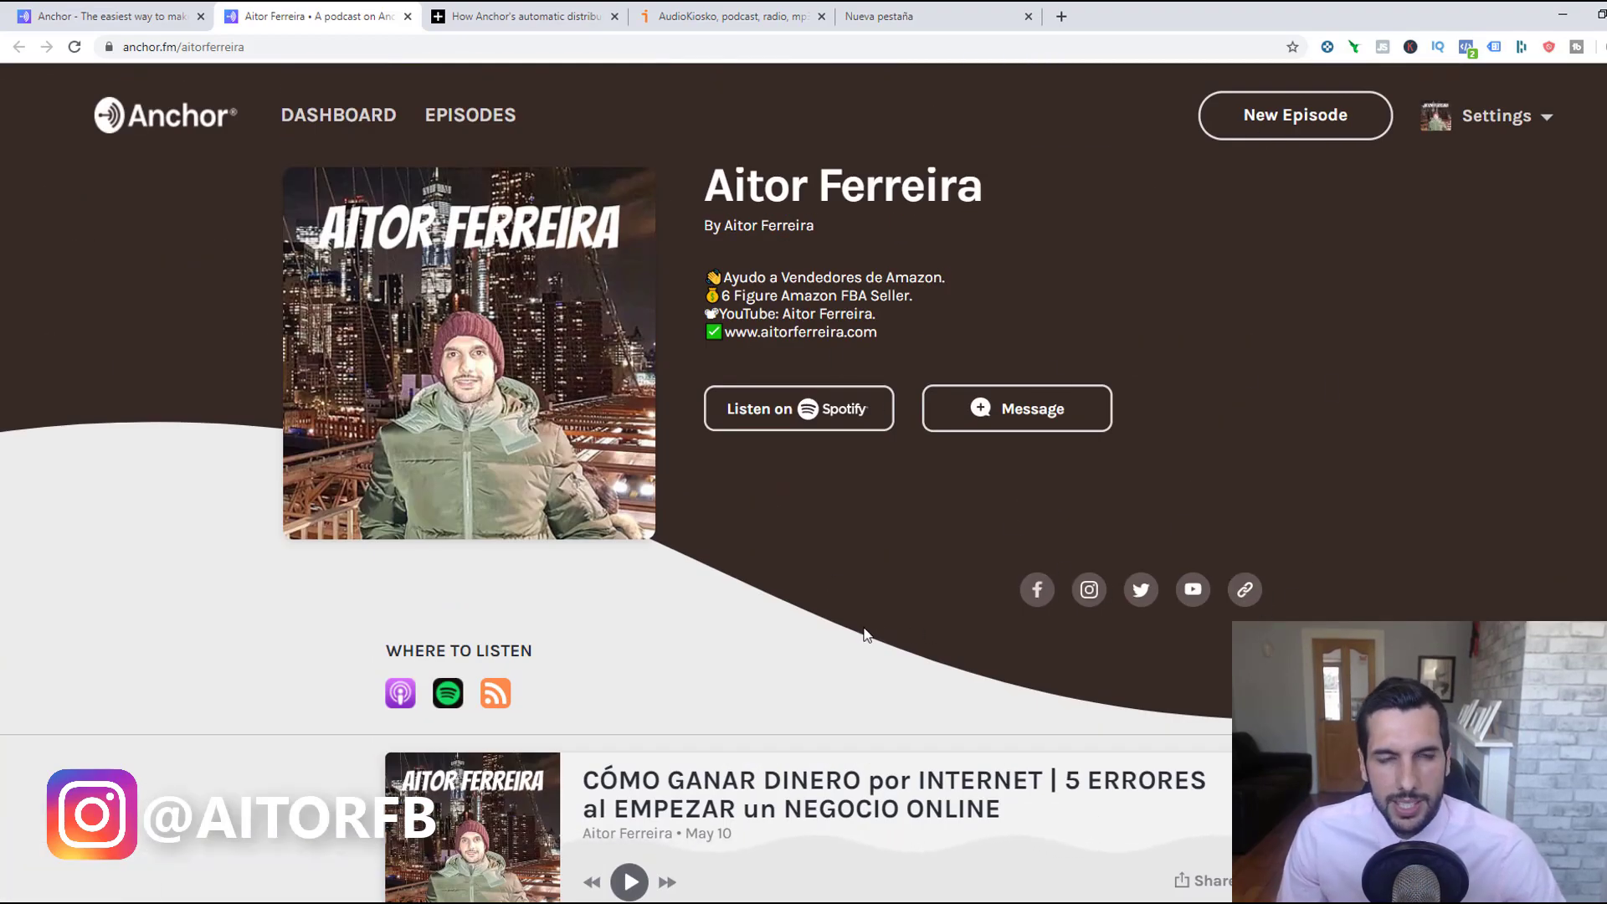
# - Switch back to the Anchor dashboard, open the wallet and examine the rate of the active Anchor sponsorship
pyautogui.click(96, 10)
pyautogui.scroll(-6, 1033, 298)
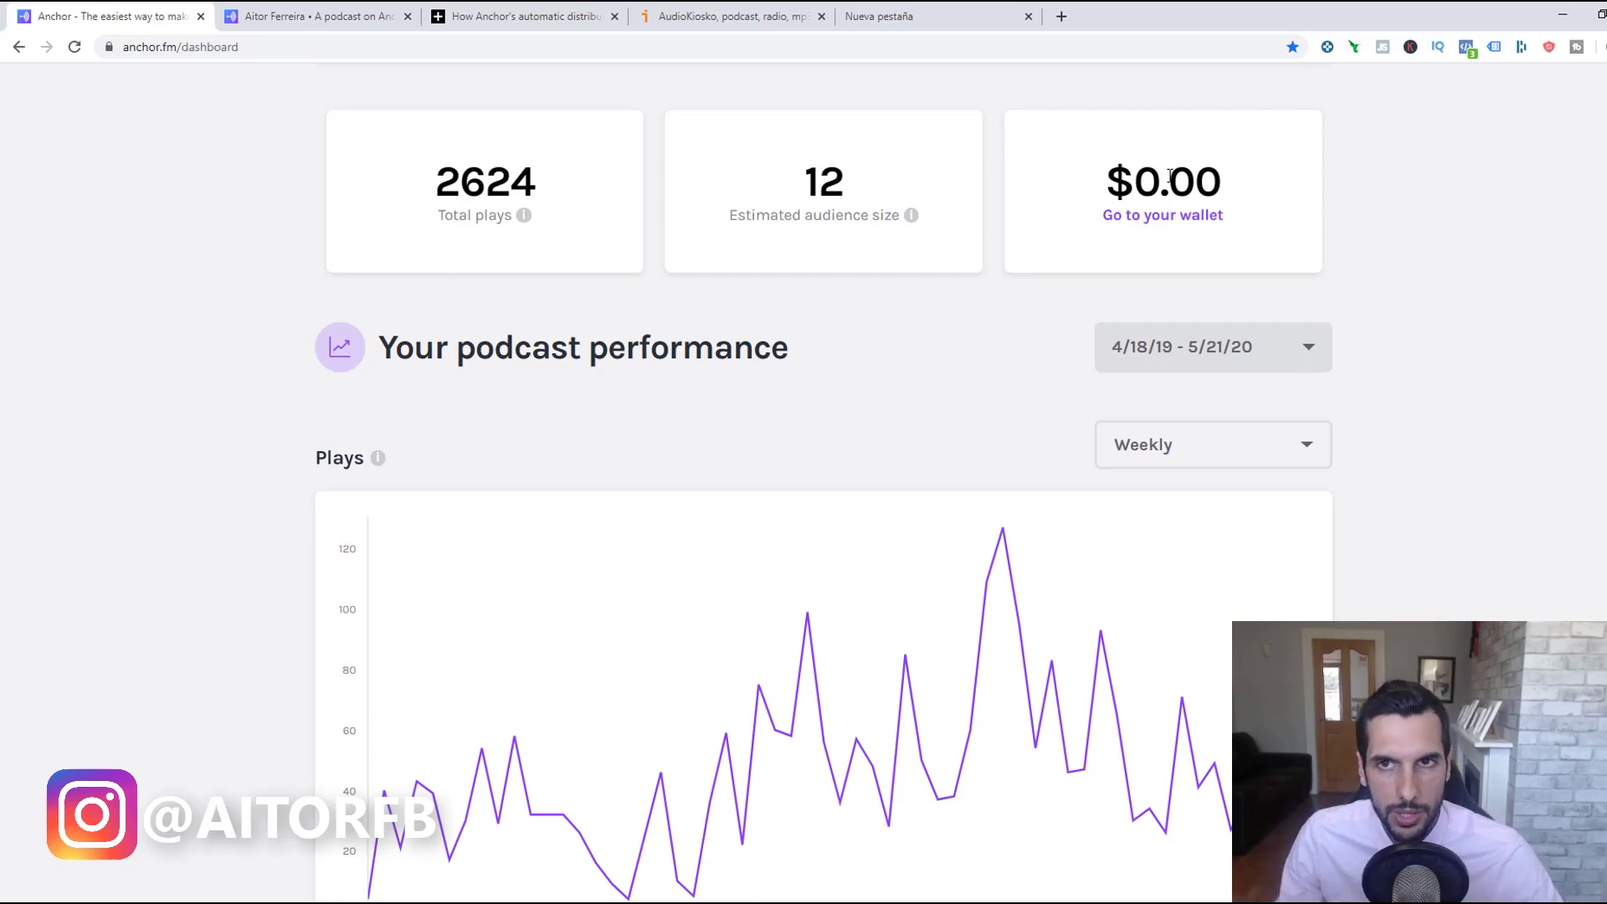
pyautogui.click(1172, 220)
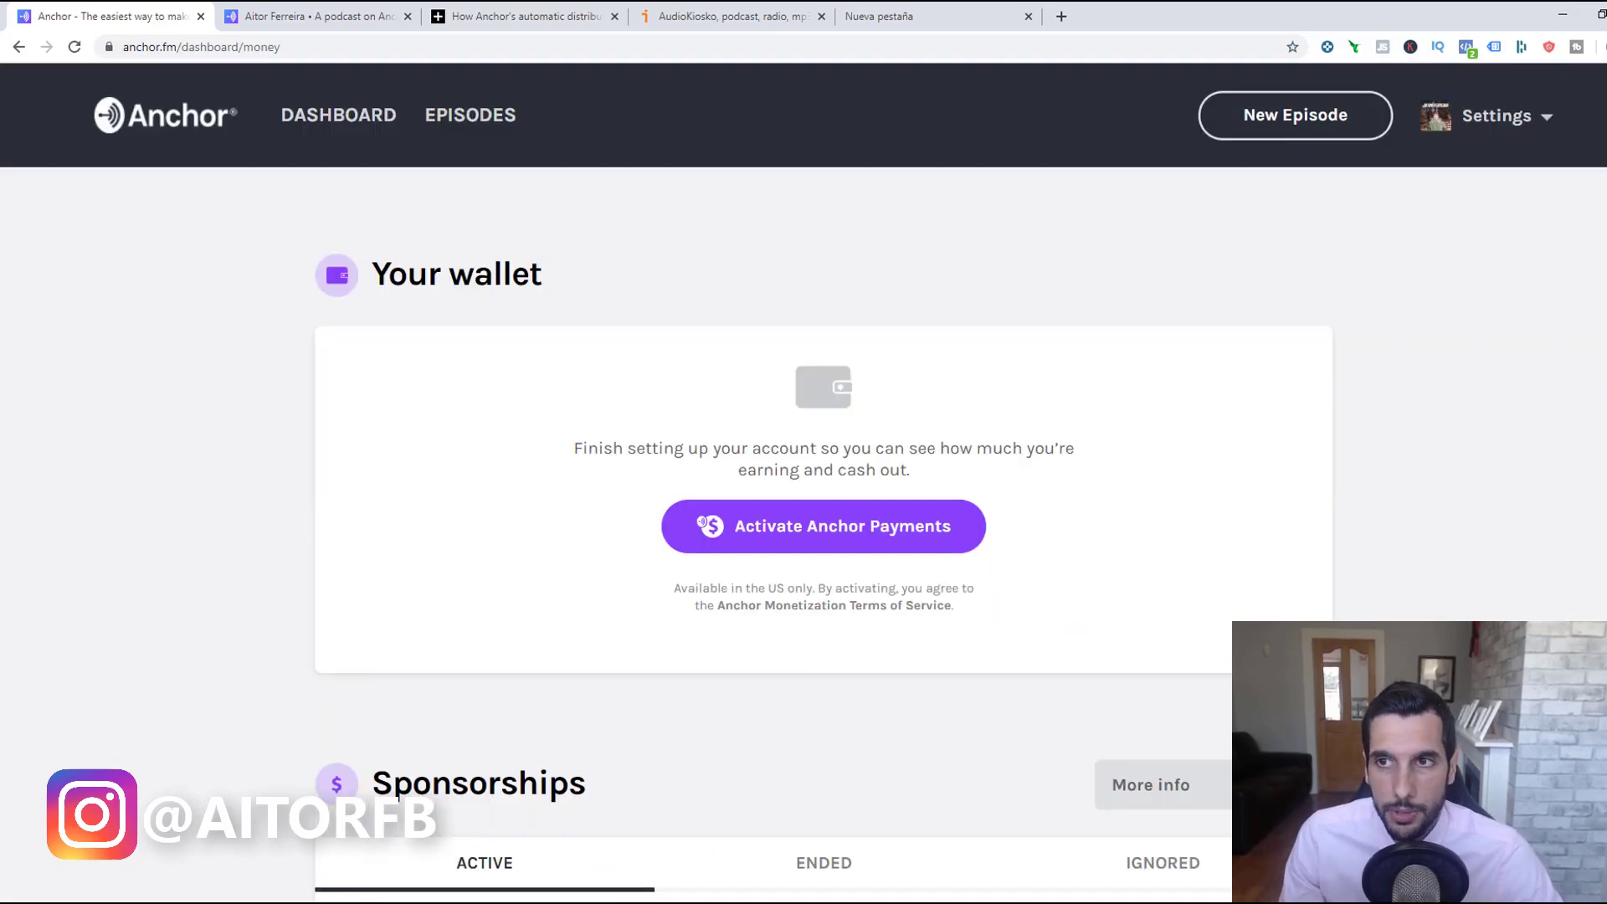
pyautogui.scroll(-2, 168, 444)
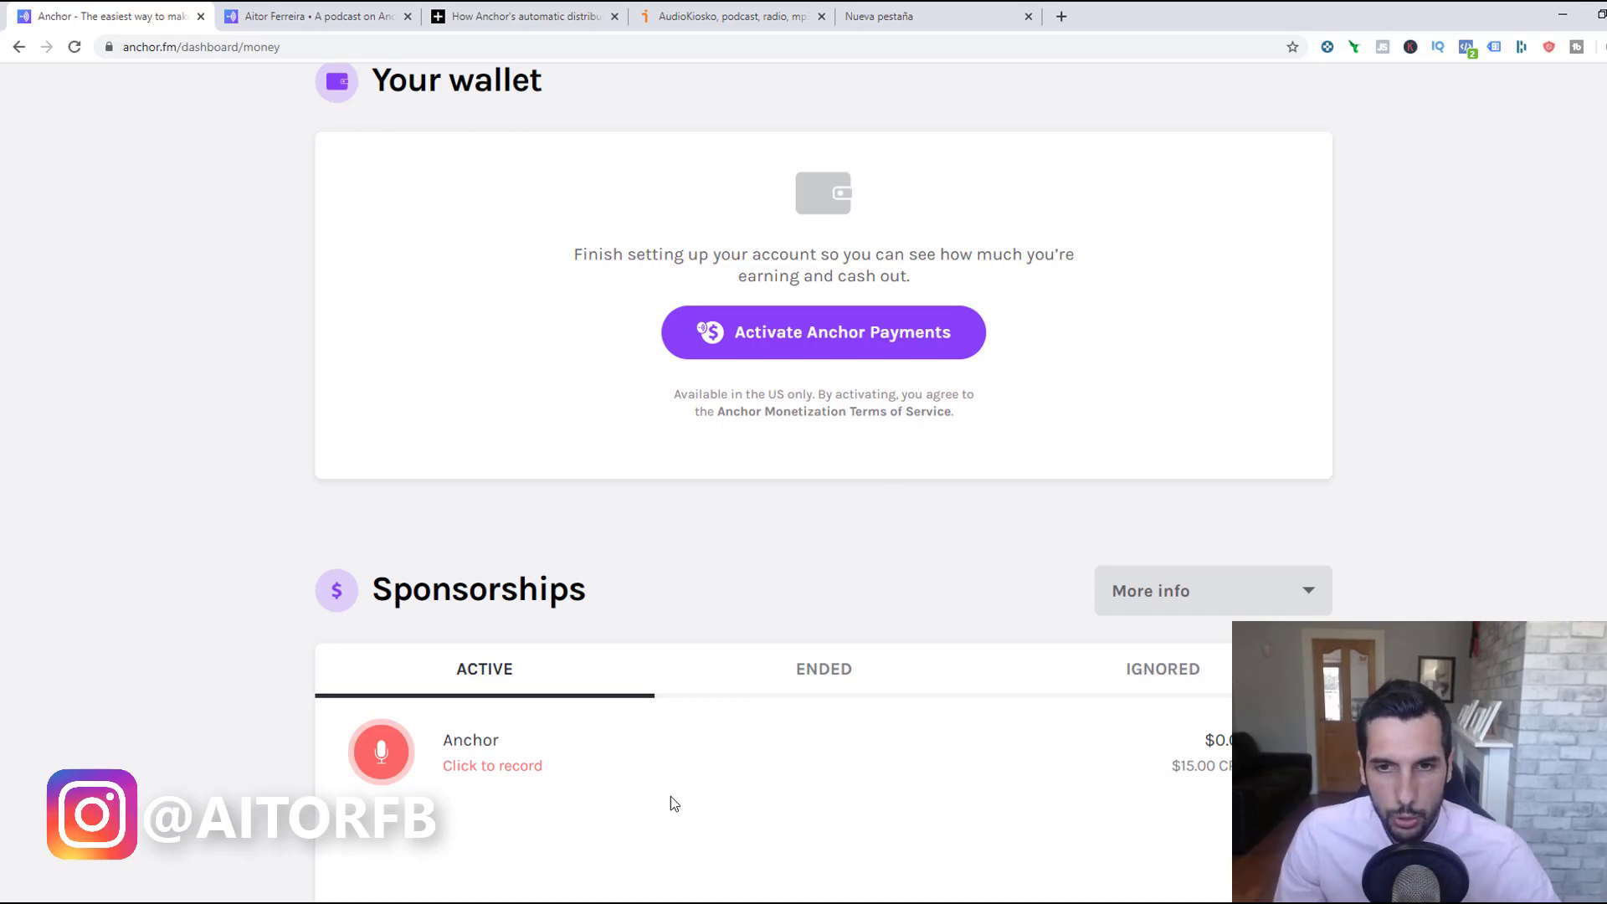
pyautogui.moveTo(1219, 766); pyautogui.dragTo(1175, 767)
pyautogui.click(1174, 767)
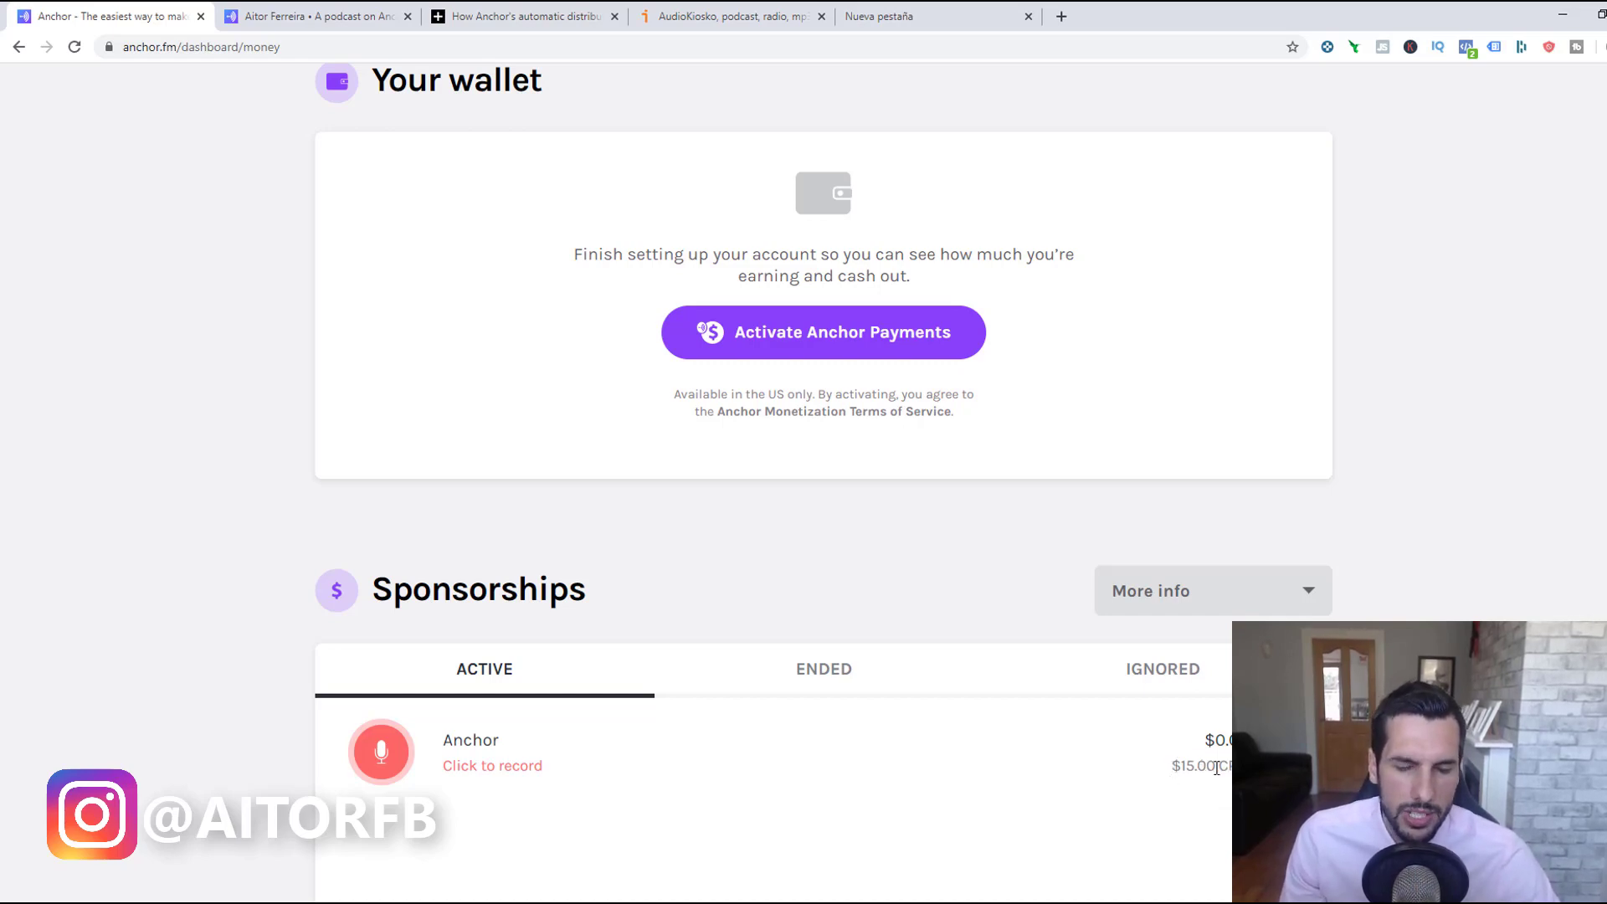
pyautogui.moveTo(1216, 766); pyautogui.dragTo(1172, 766)
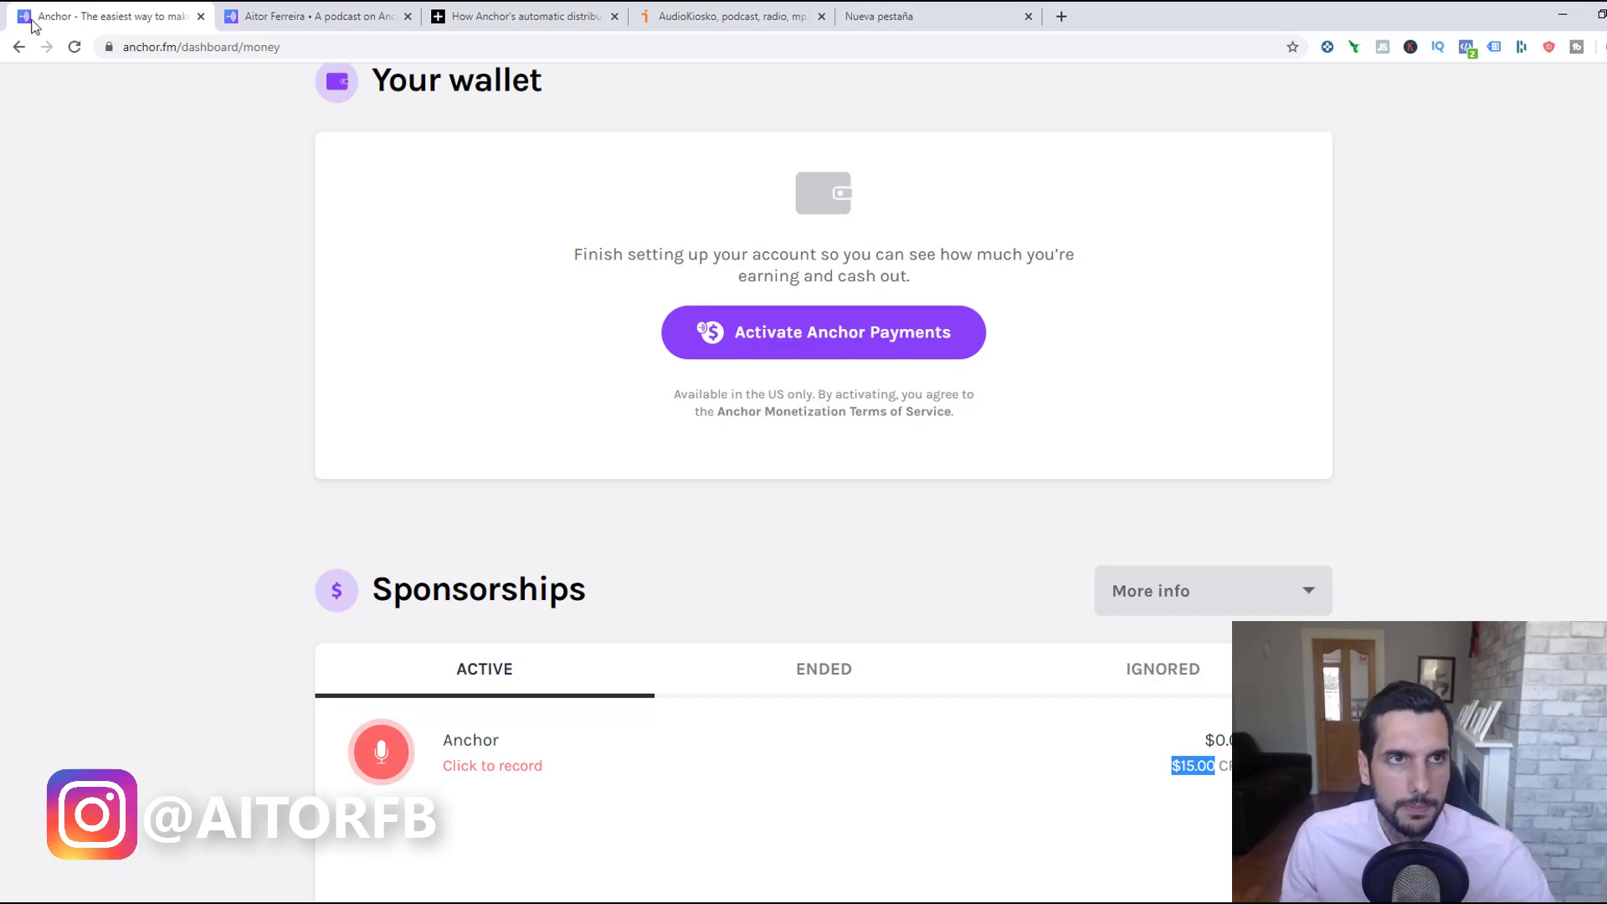
# - Return to the dashboard and examine the plays chart, top episodes, and listeners' geographic locations and listening platforms
pyautogui.click(19, 47)
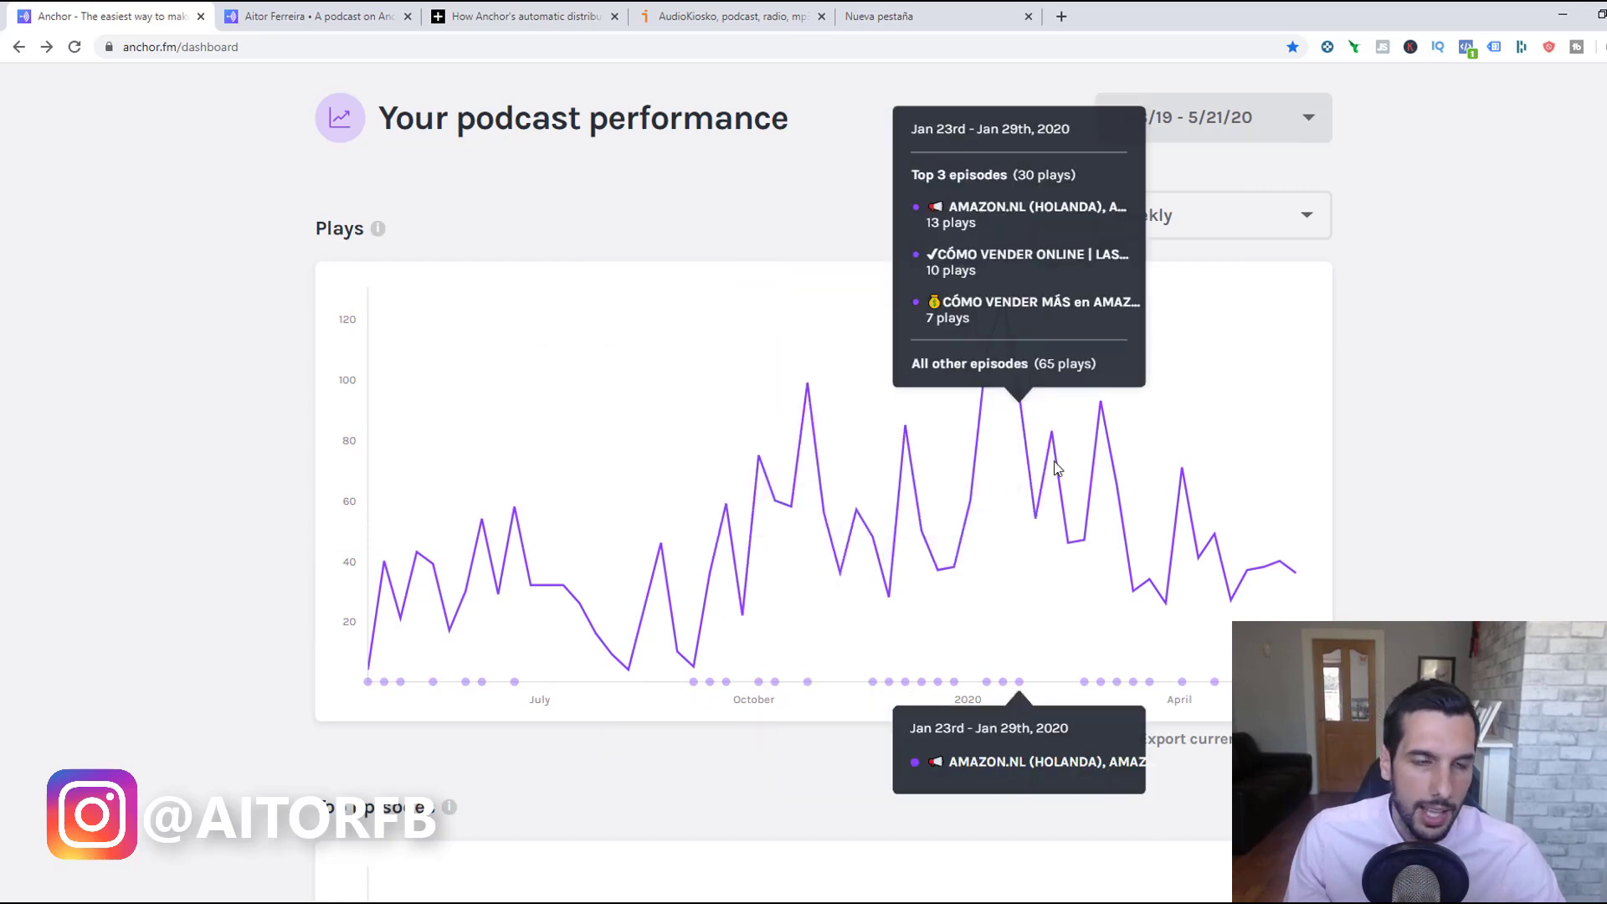
pyautogui.scroll(-7, 113, 347)
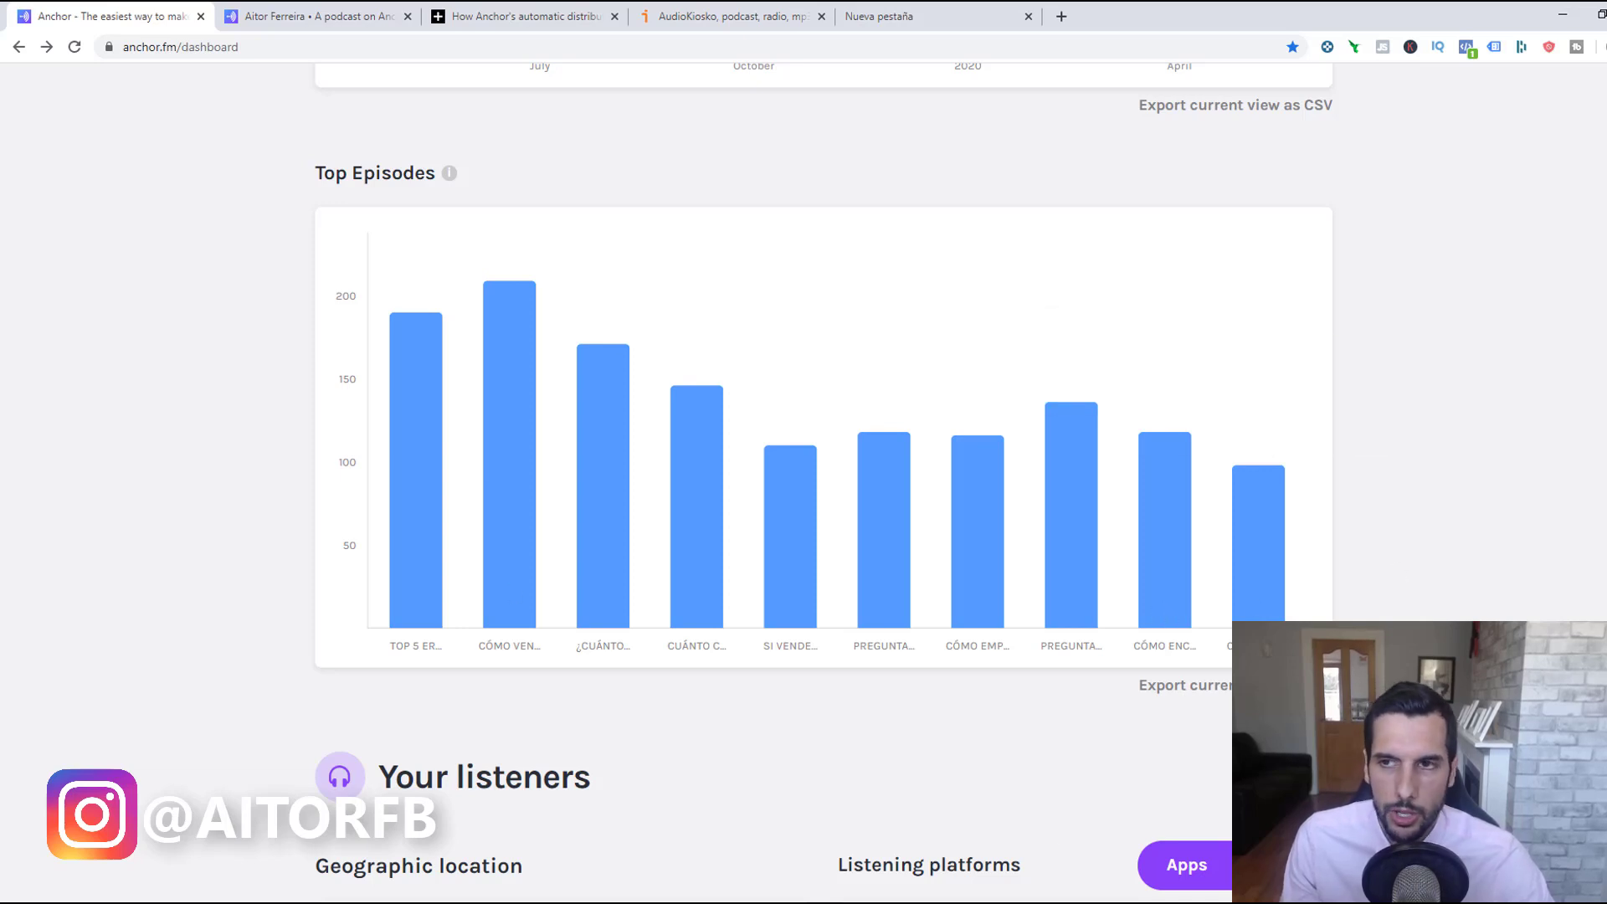
pyautogui.scroll(-6, 803, 502)
pyautogui.scroll(-1, 513, 151)
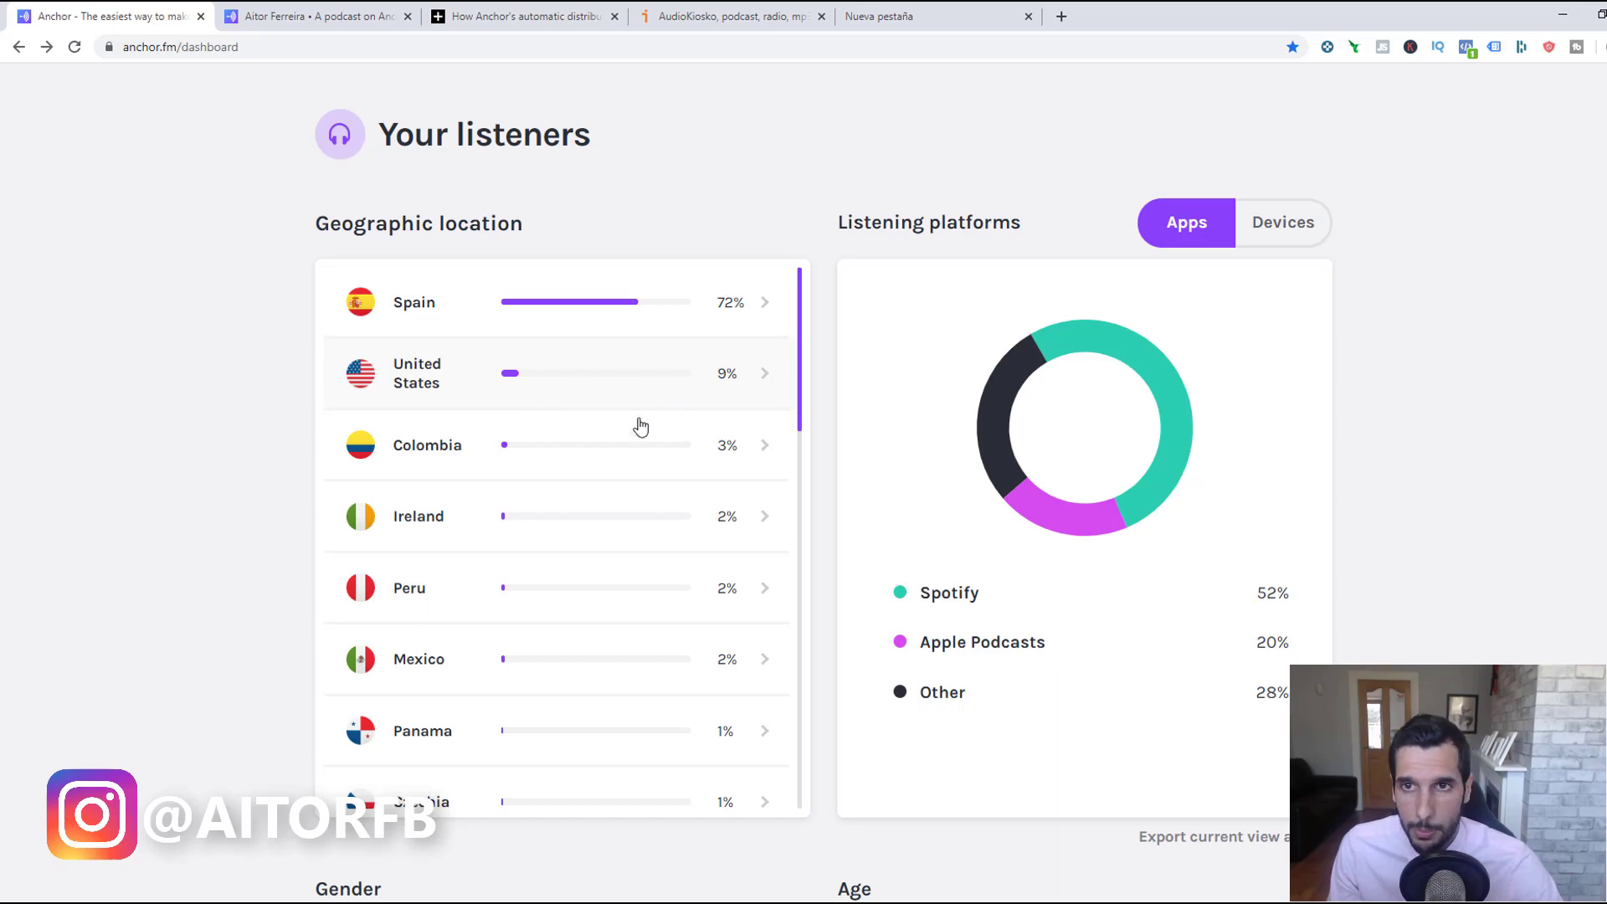
pyautogui.moveTo(1021, 540)
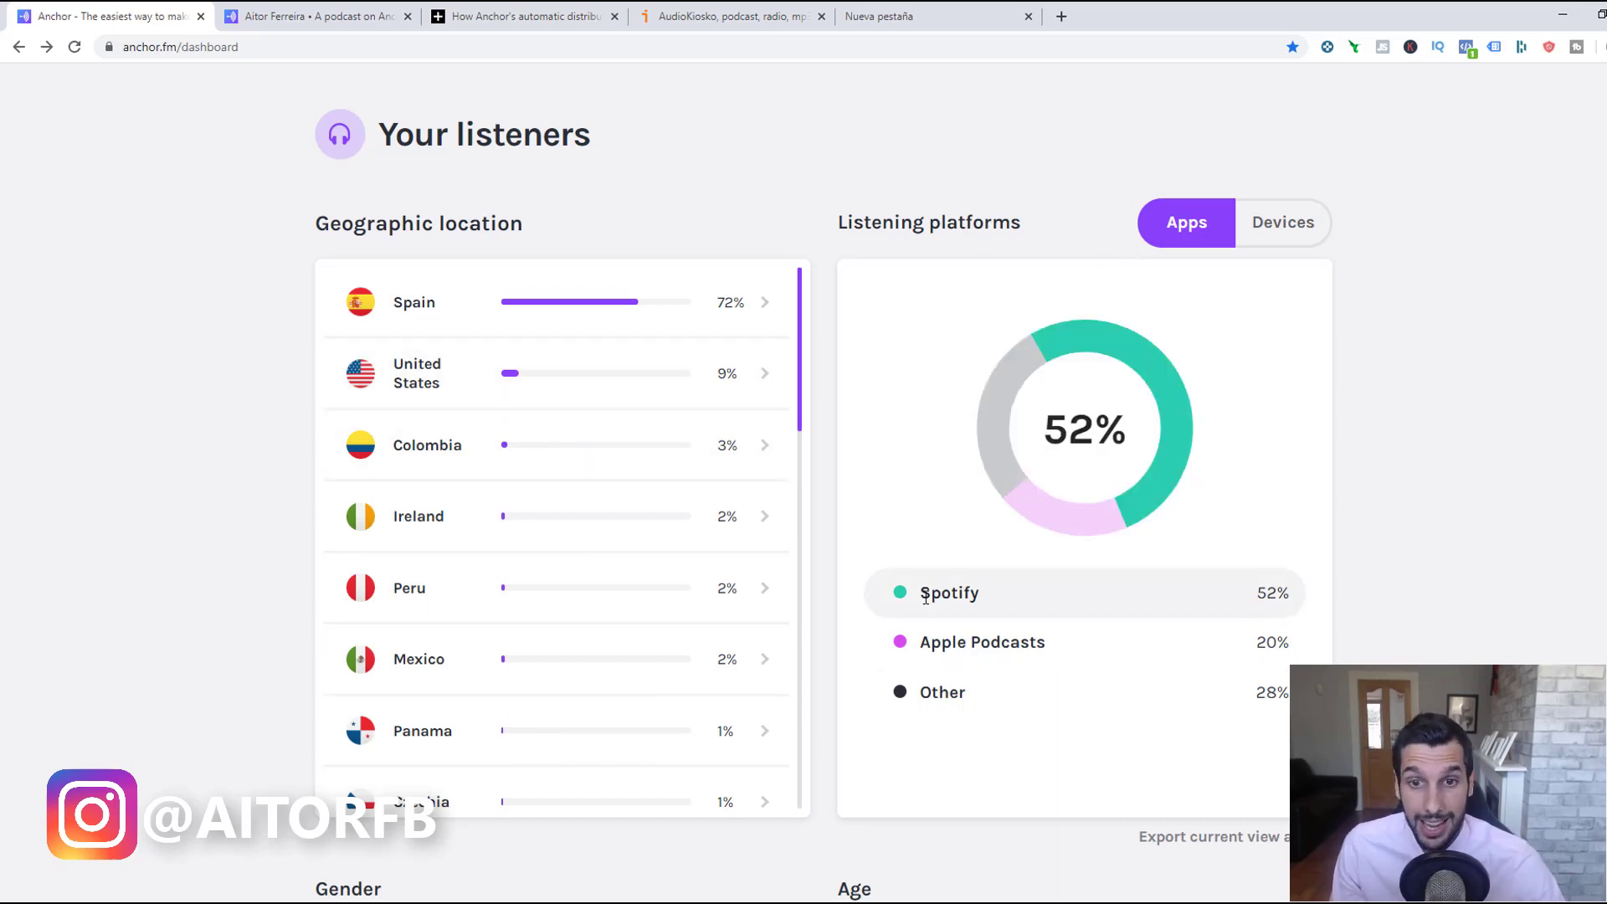
pyautogui.moveTo(1175, 439)
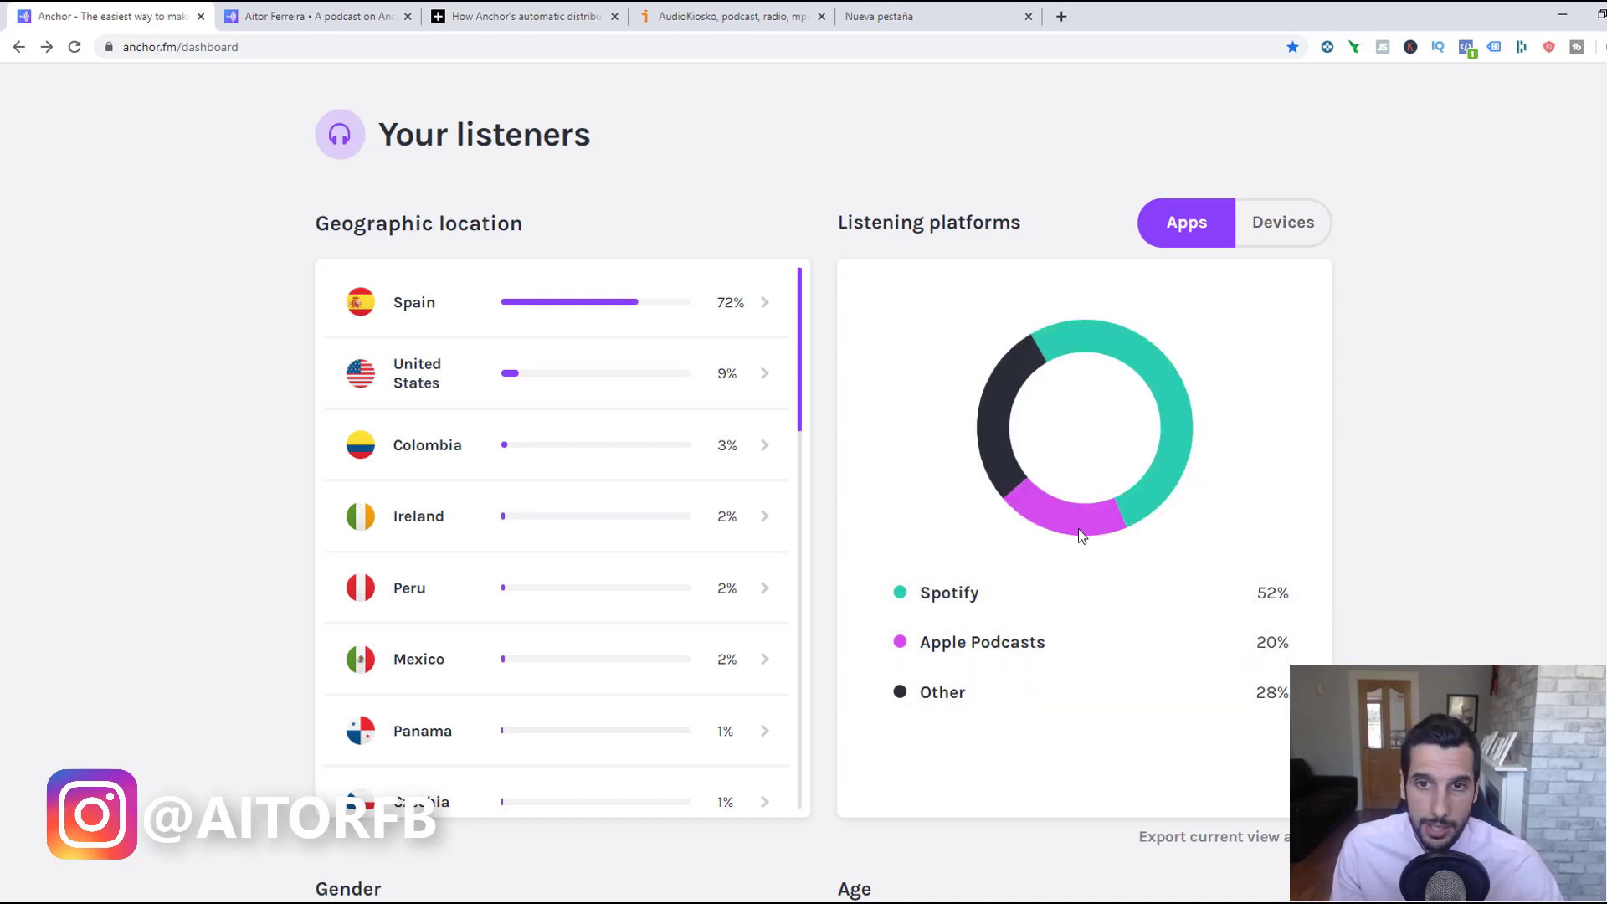
pyautogui.moveTo(1058, 708)
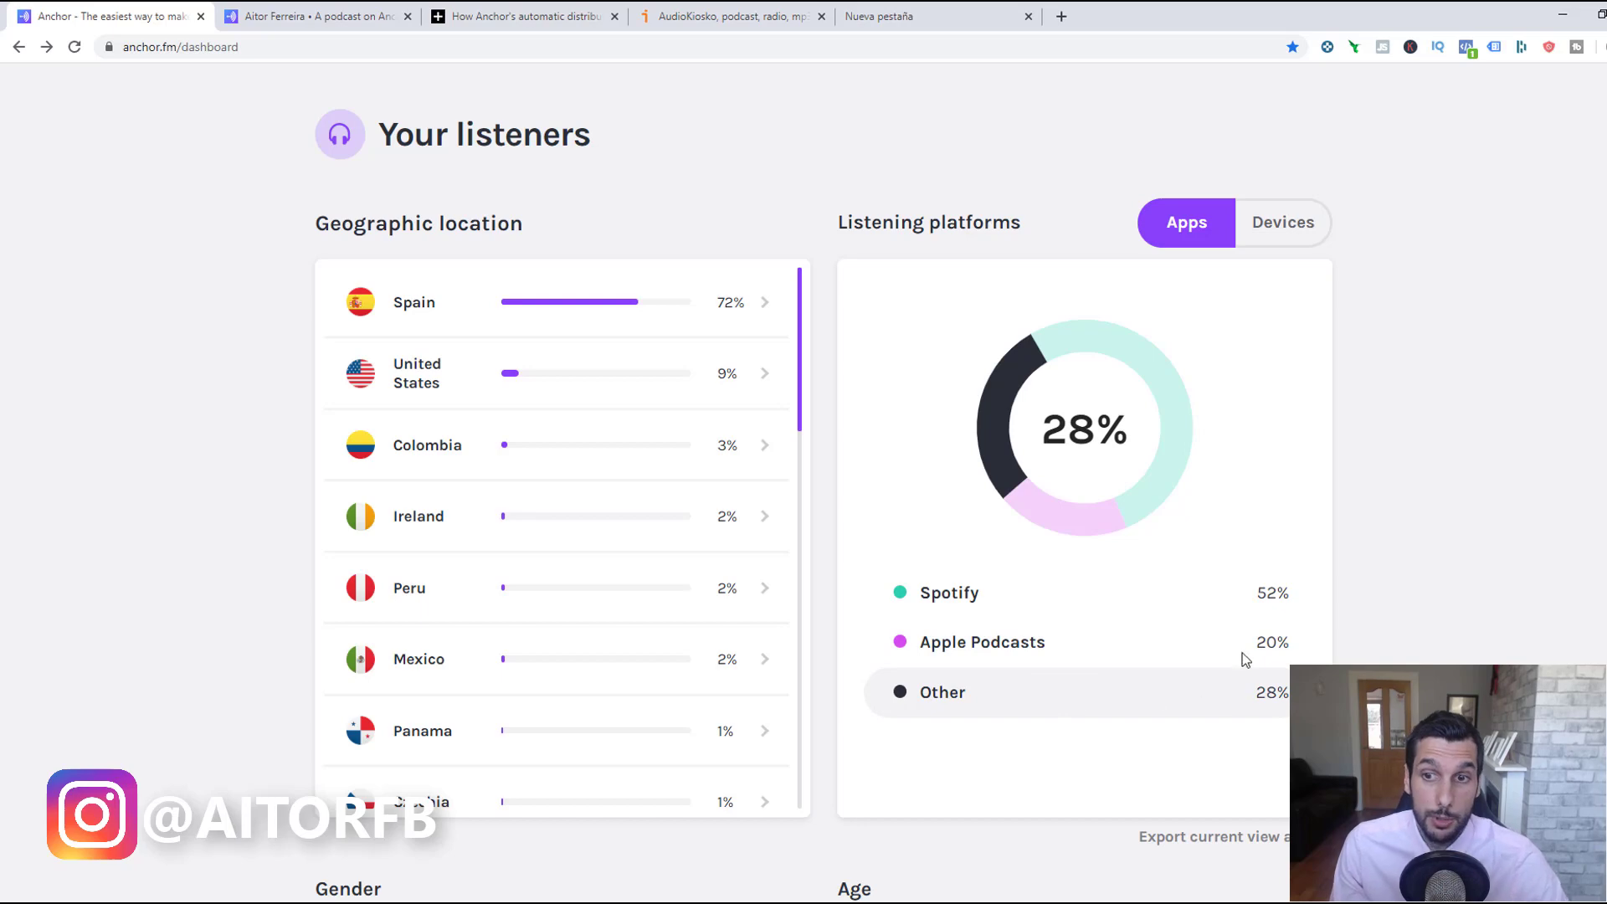
pyautogui.moveTo(1280, 617)
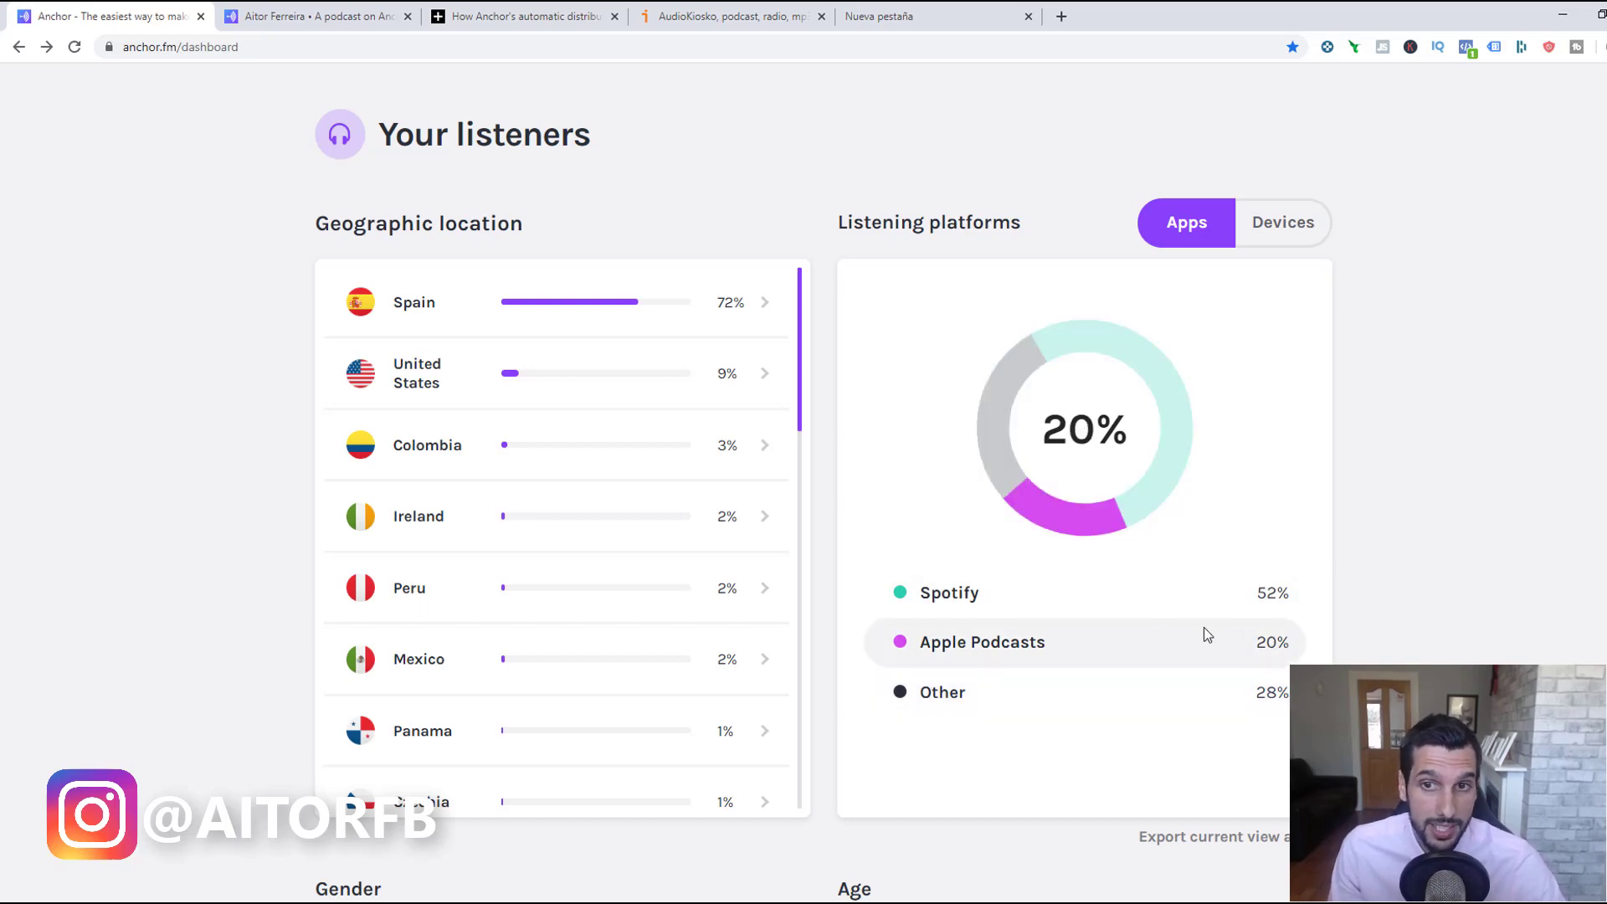
# - Open the Episodes page and look through the list of published episodes with their dates, lengths and plays
pyautogui.hotkey('alt', 'Right')
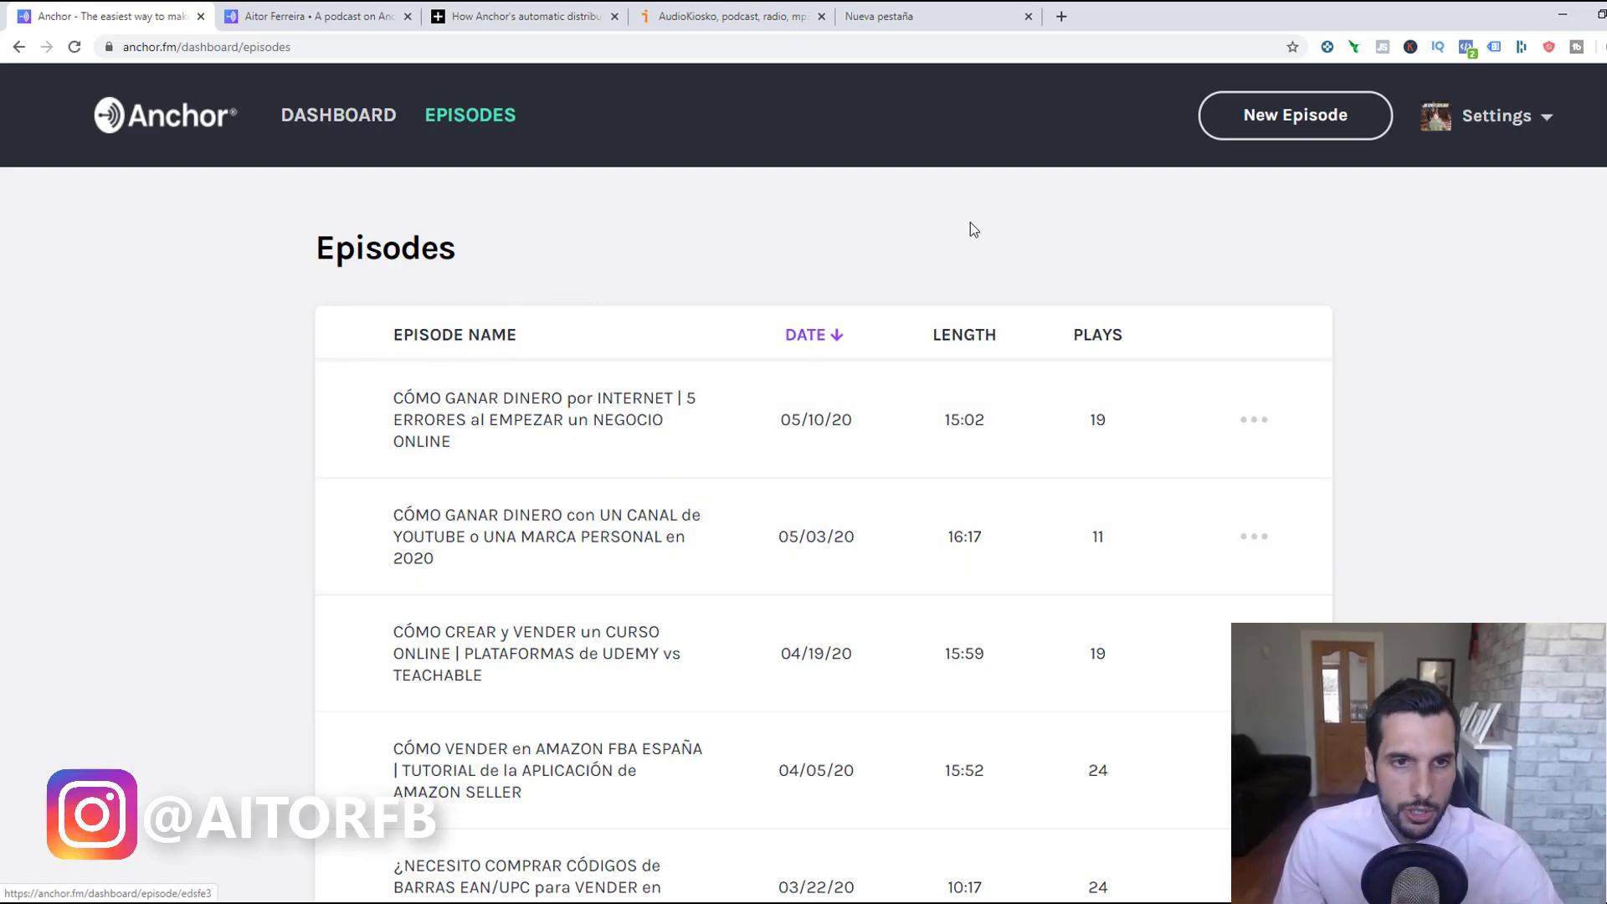
pyautogui.scroll(-9, 804, 485)
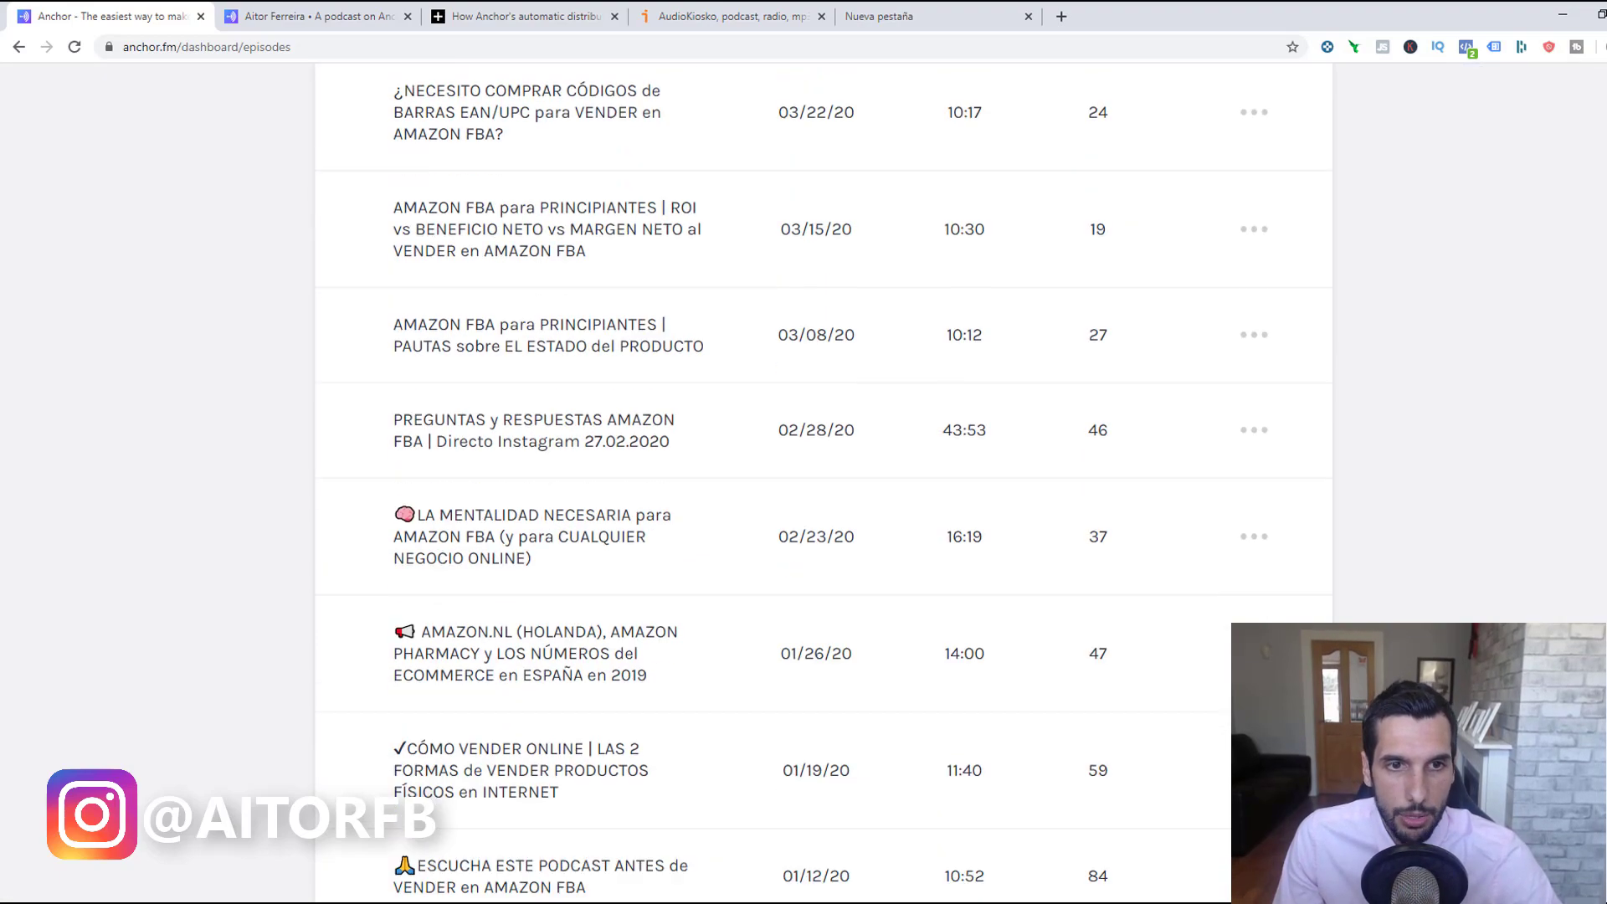
pyautogui.scroll(9, 803, 486)
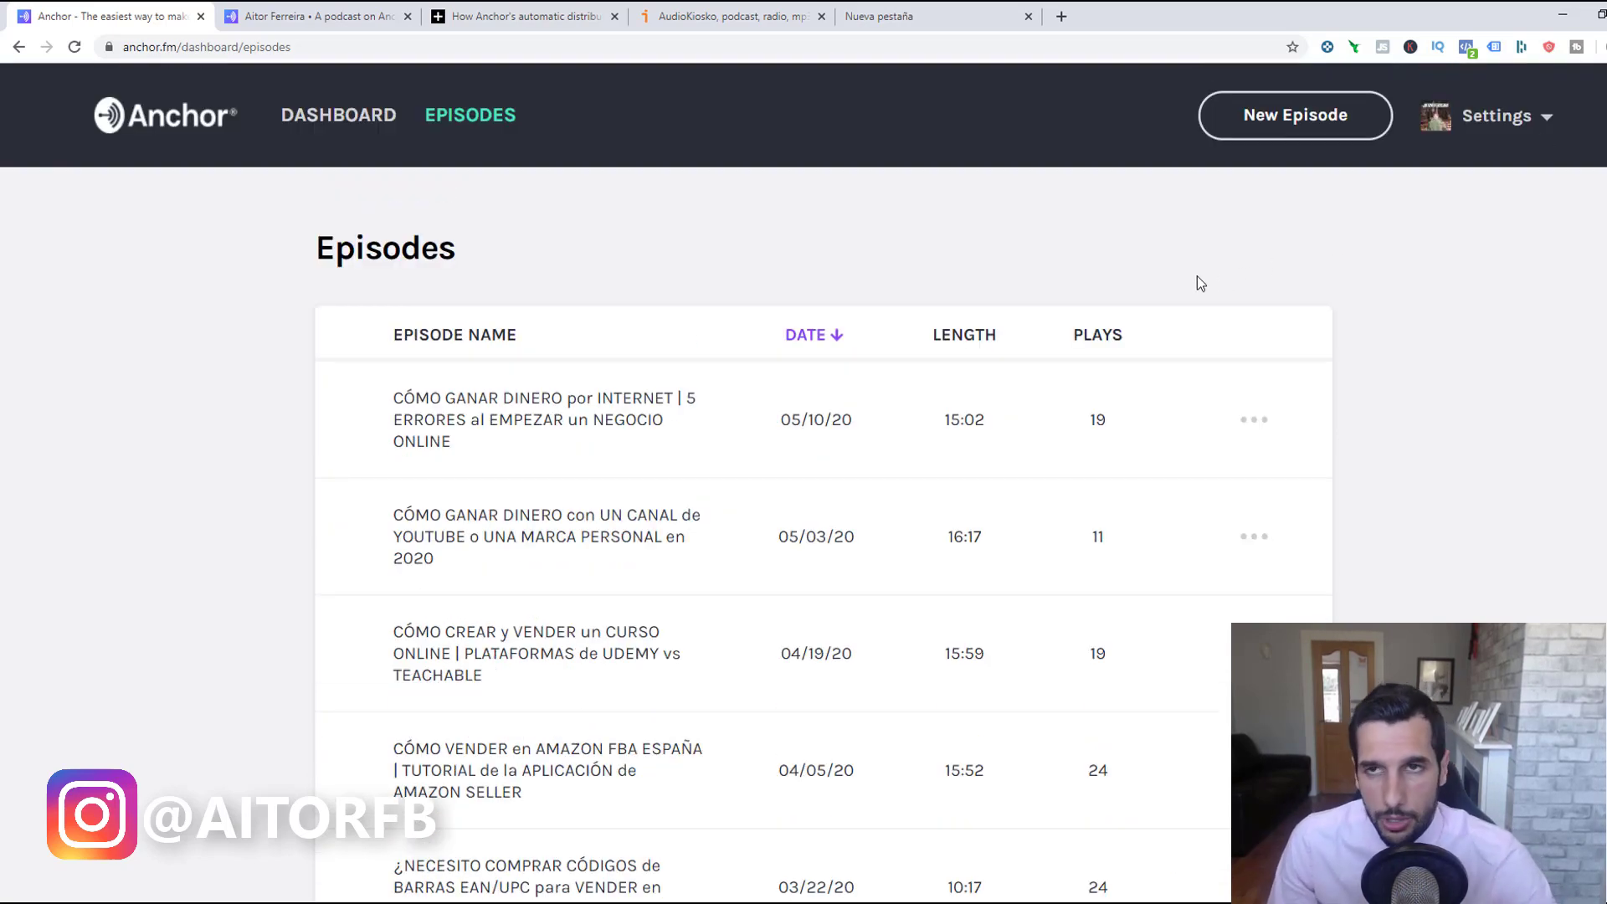
# - Create a new episode from the uploaded audio file YOUTUBE36 and save it to reach the episode options
pyautogui.click(1285, 130)
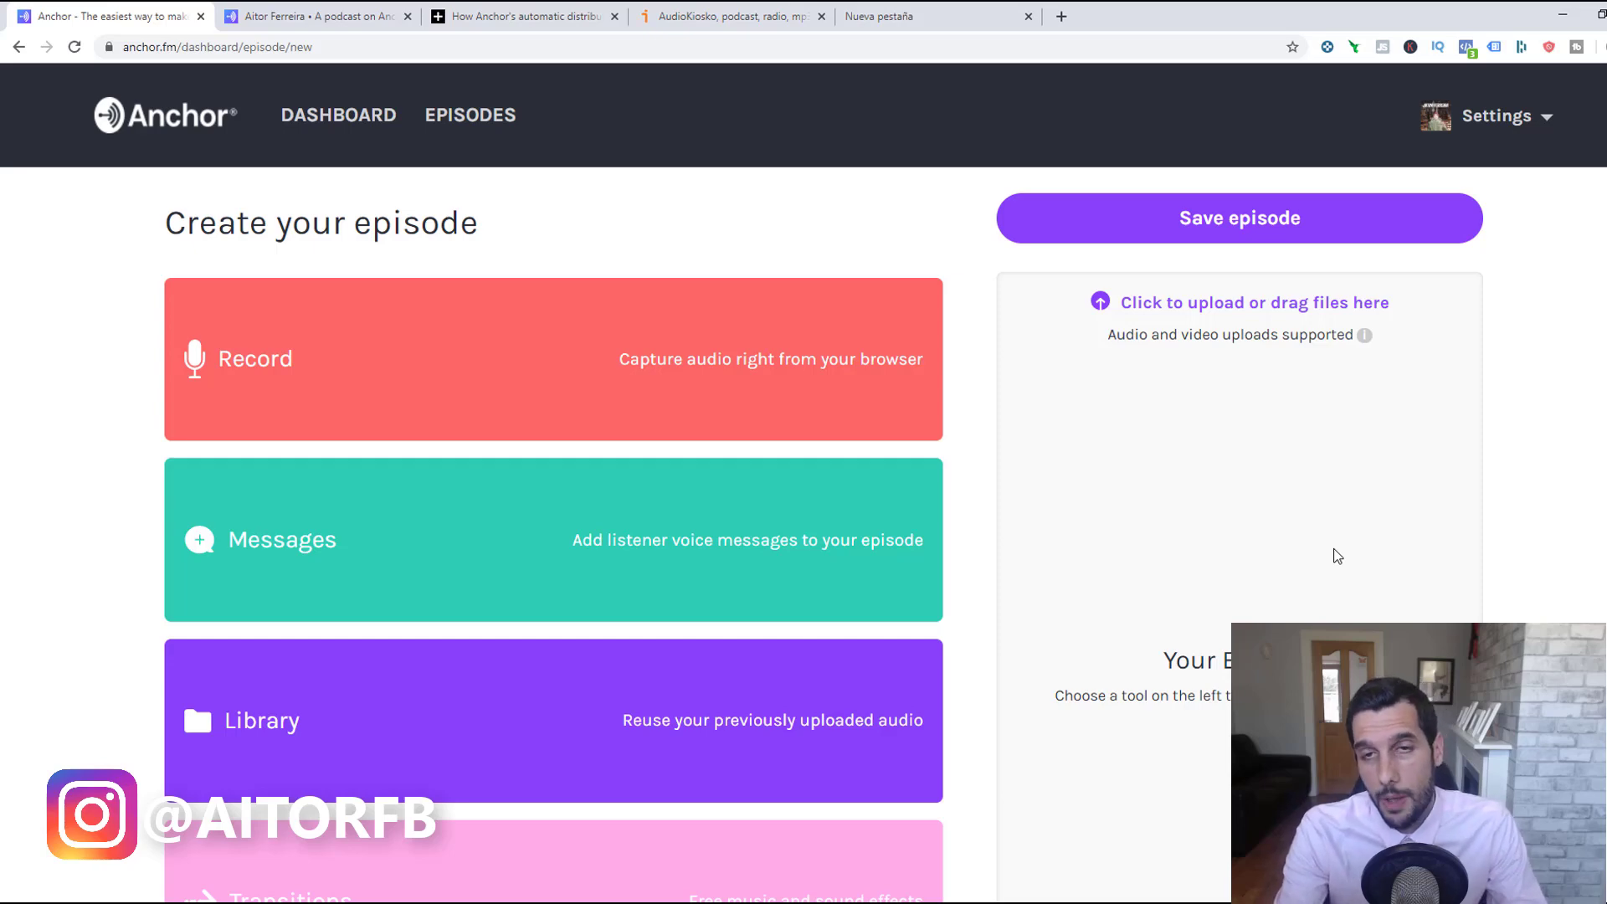
pyautogui.click(1281, 303)
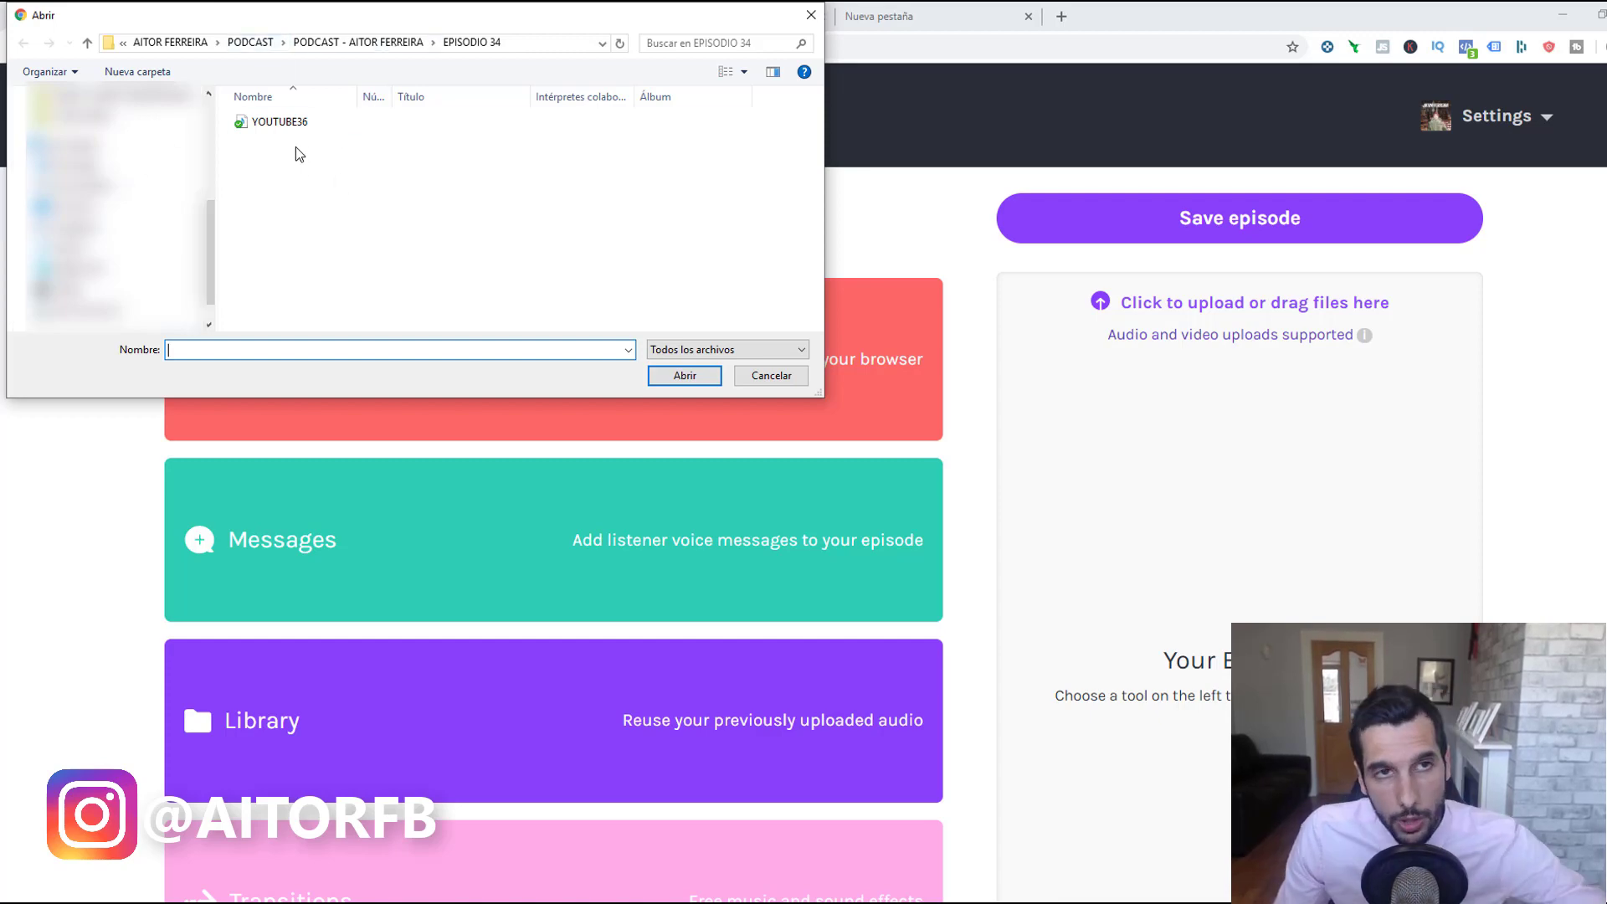
pyautogui.doubleClick(289, 124)
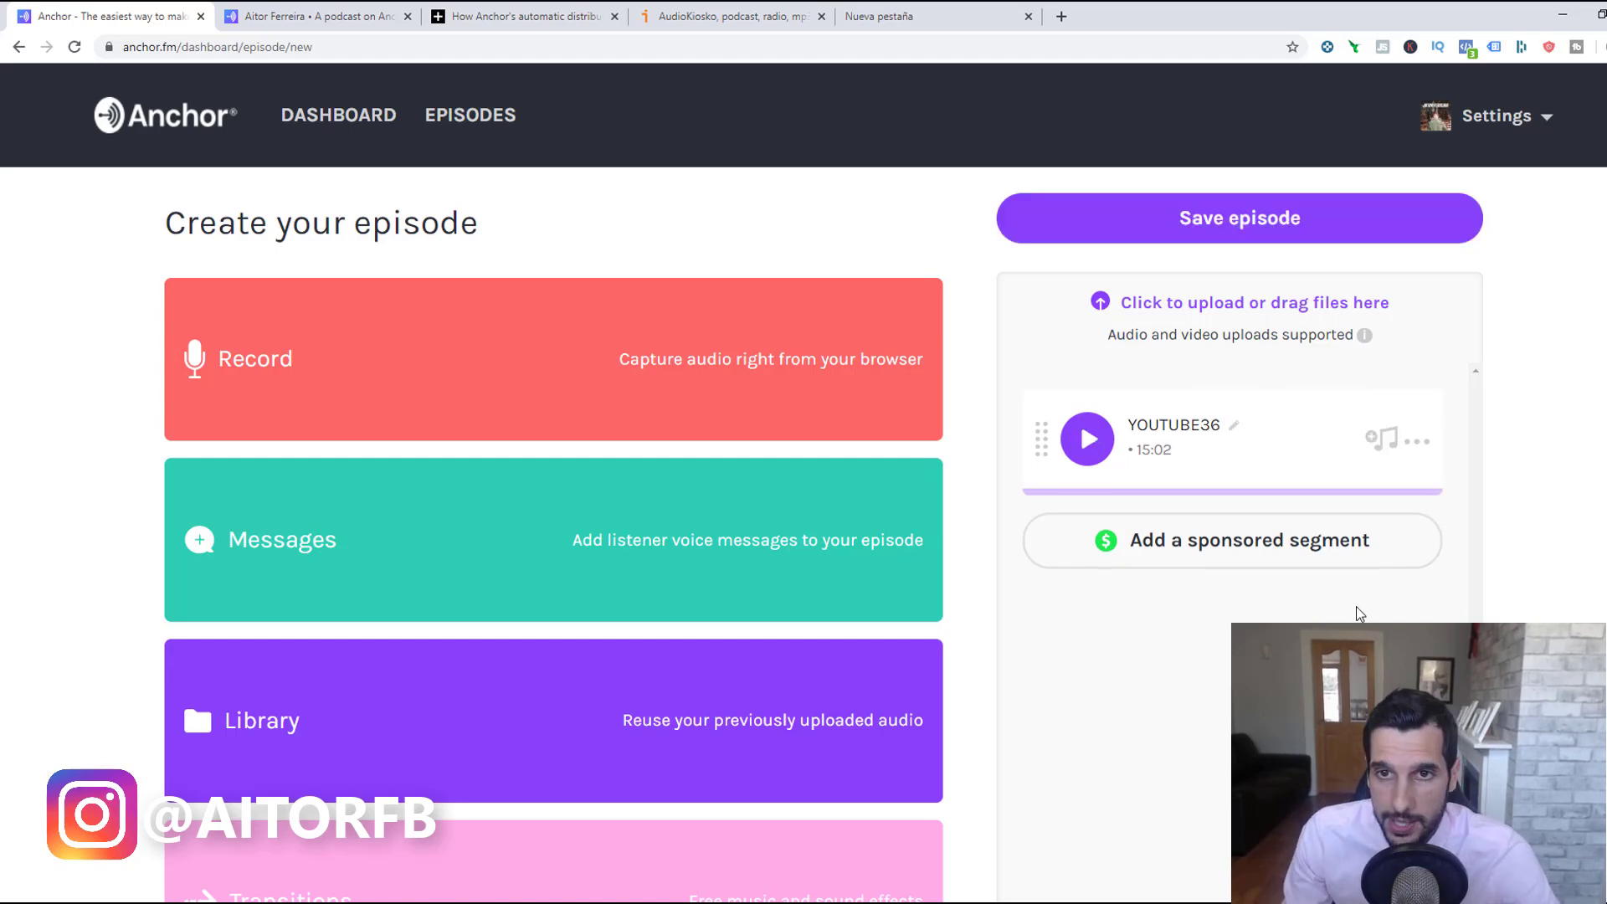
pyautogui.click(1252, 228)
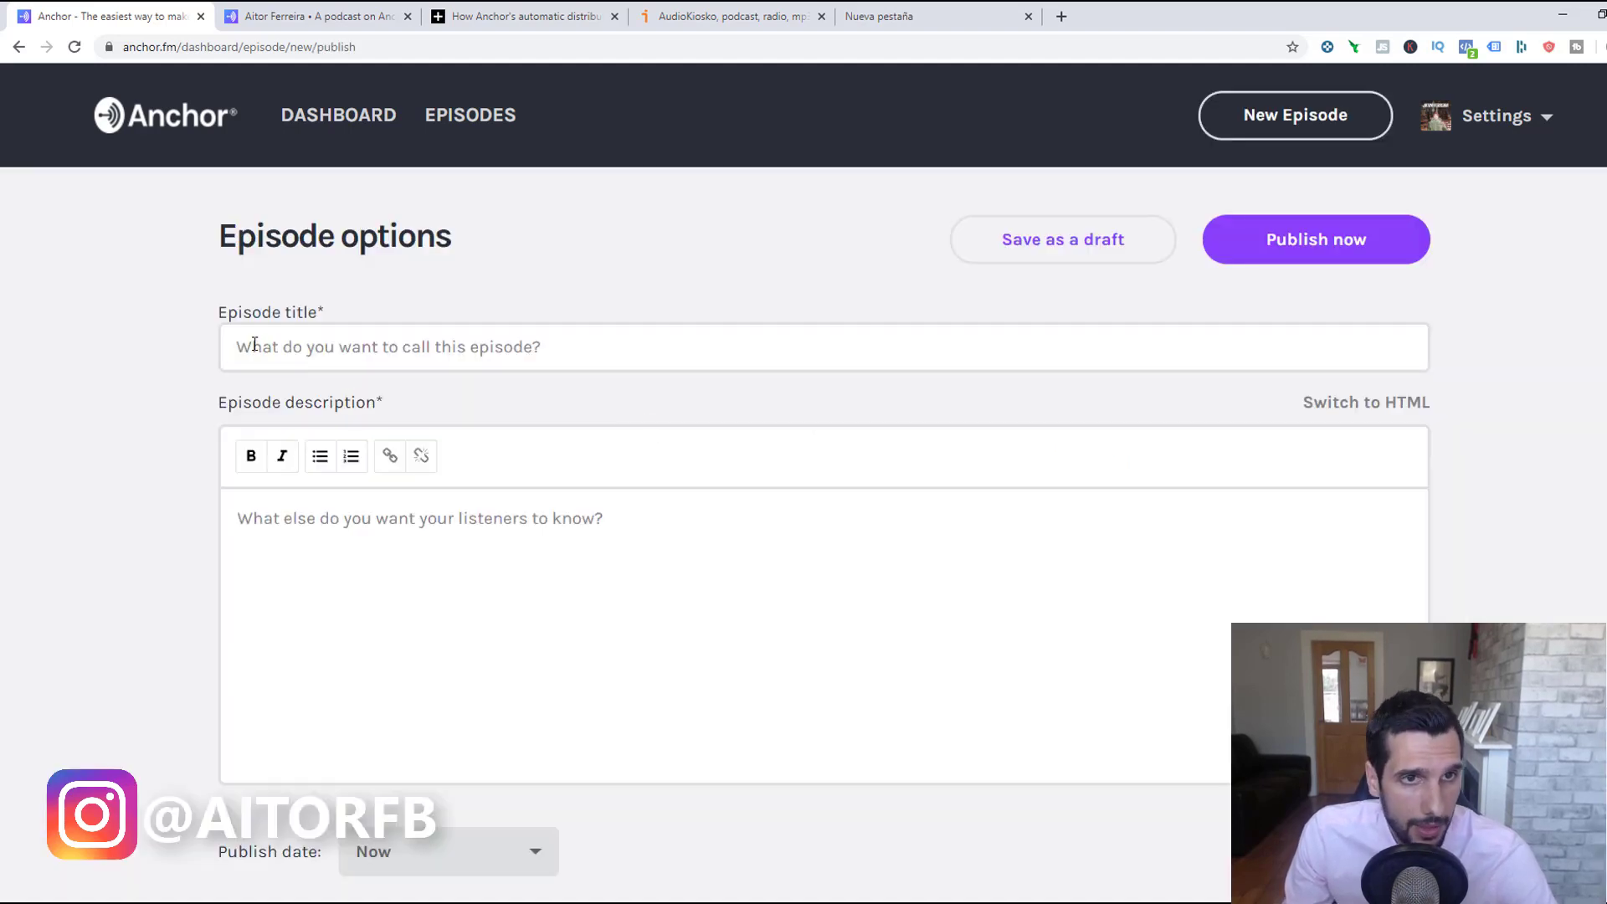
# - Enter "fsdsf" as the episode title and "sfs" as the episode description
pyautogui.click(255, 345)
pyautogui.write('fsdsf')
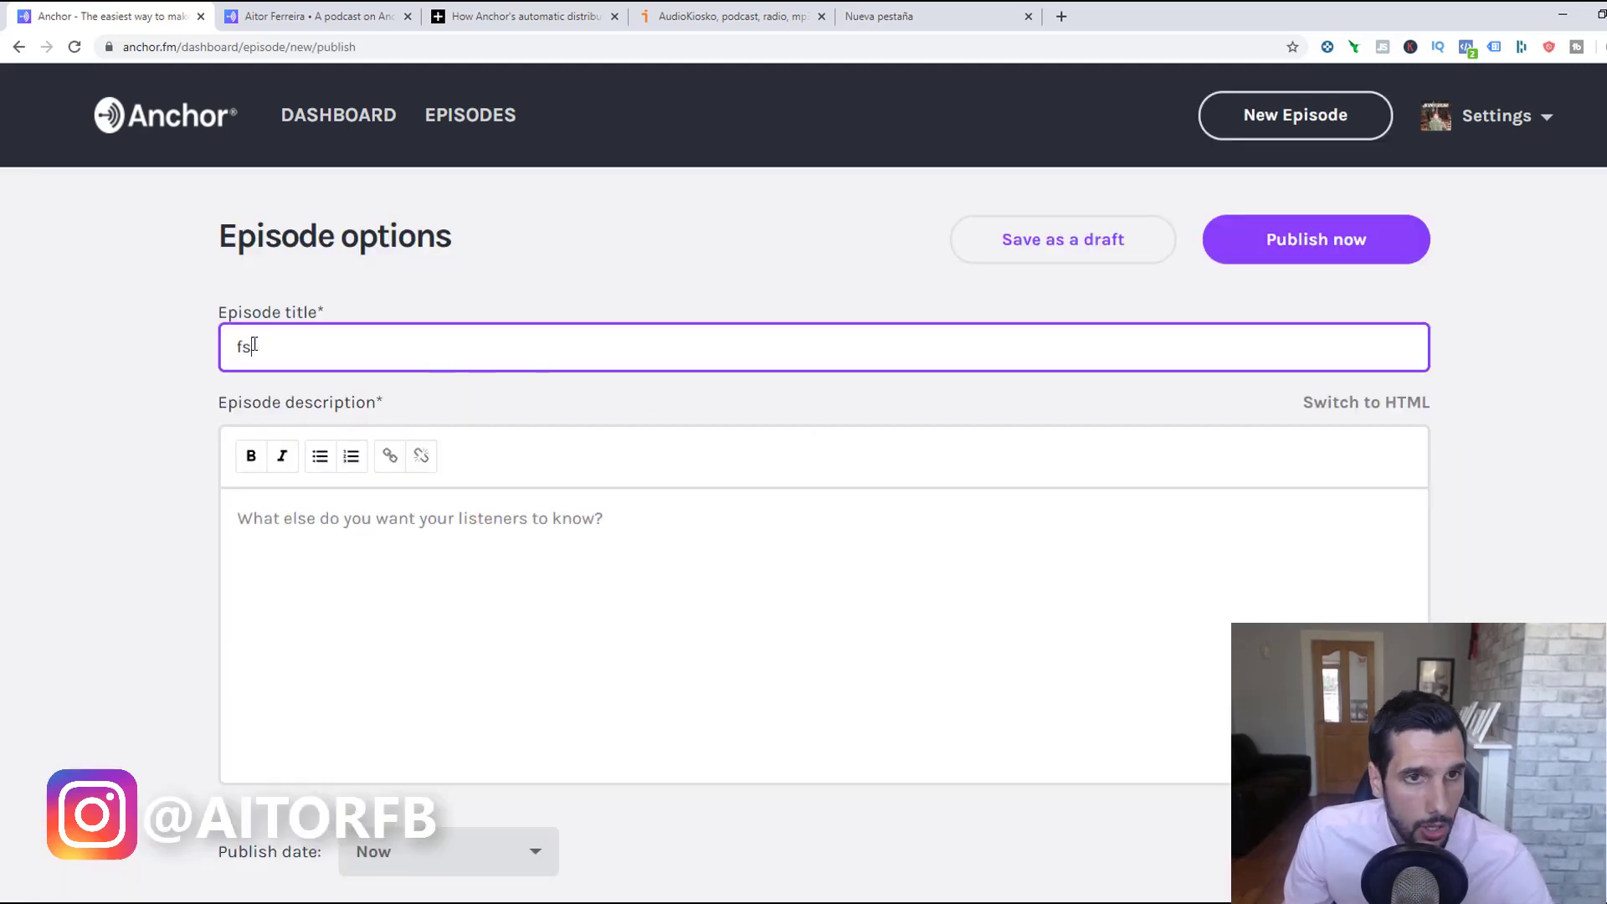
pyautogui.click(355, 542)
pyautogui.write('sfs')
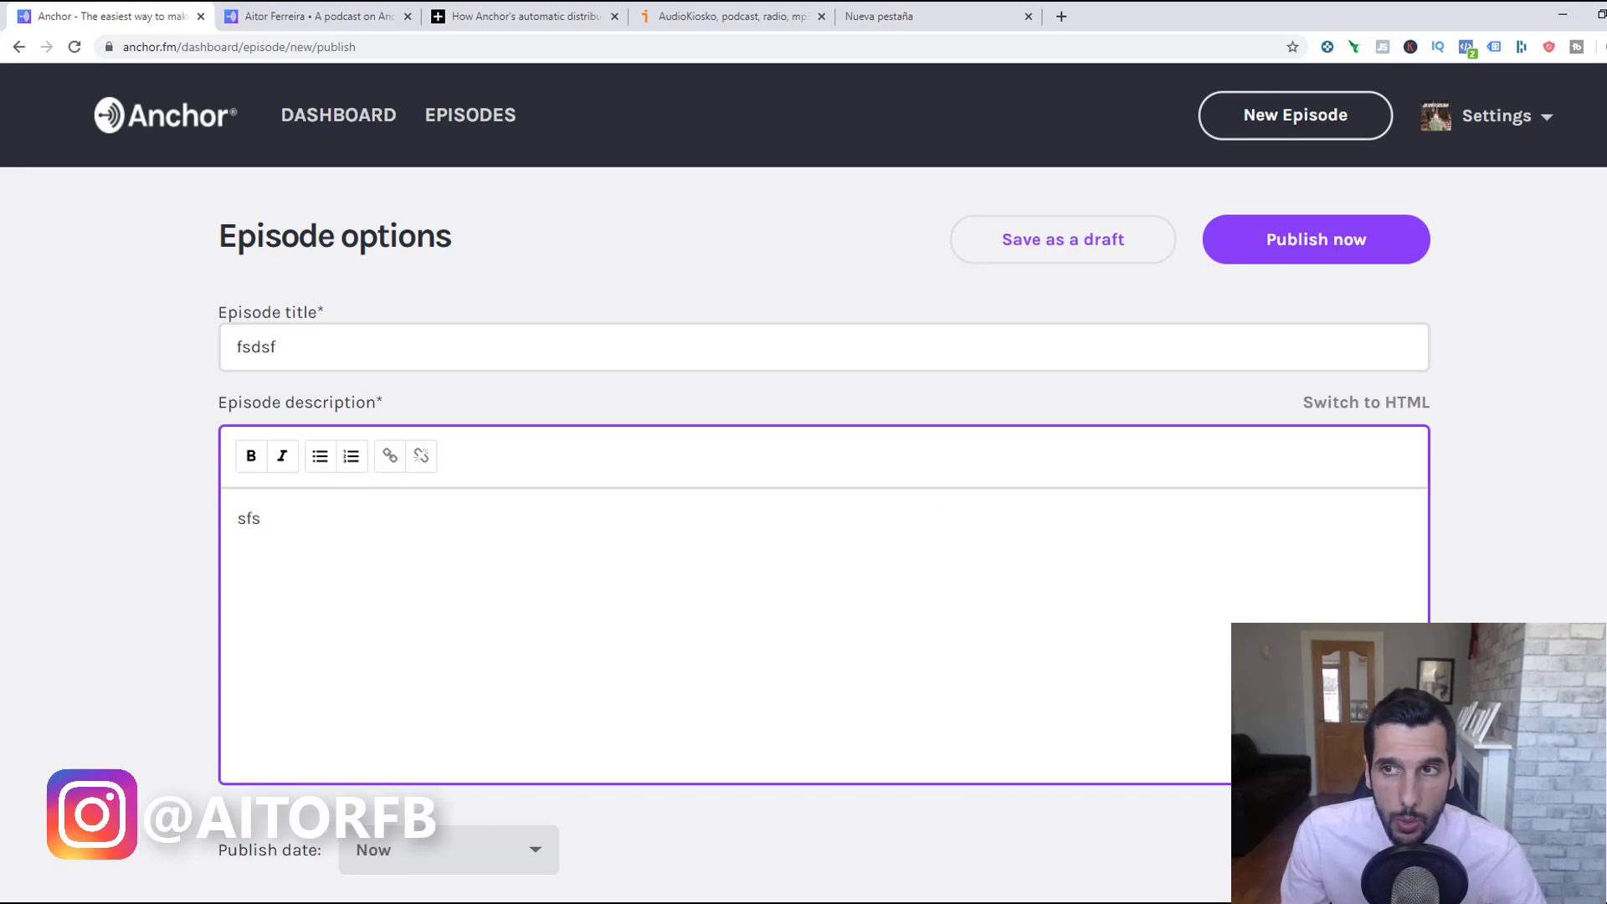
# - Set the episode's publish date to 5/26/20 at 1:00 PM
pyautogui.scroll(-5, 958, 330)
pyautogui.click(467, 465)
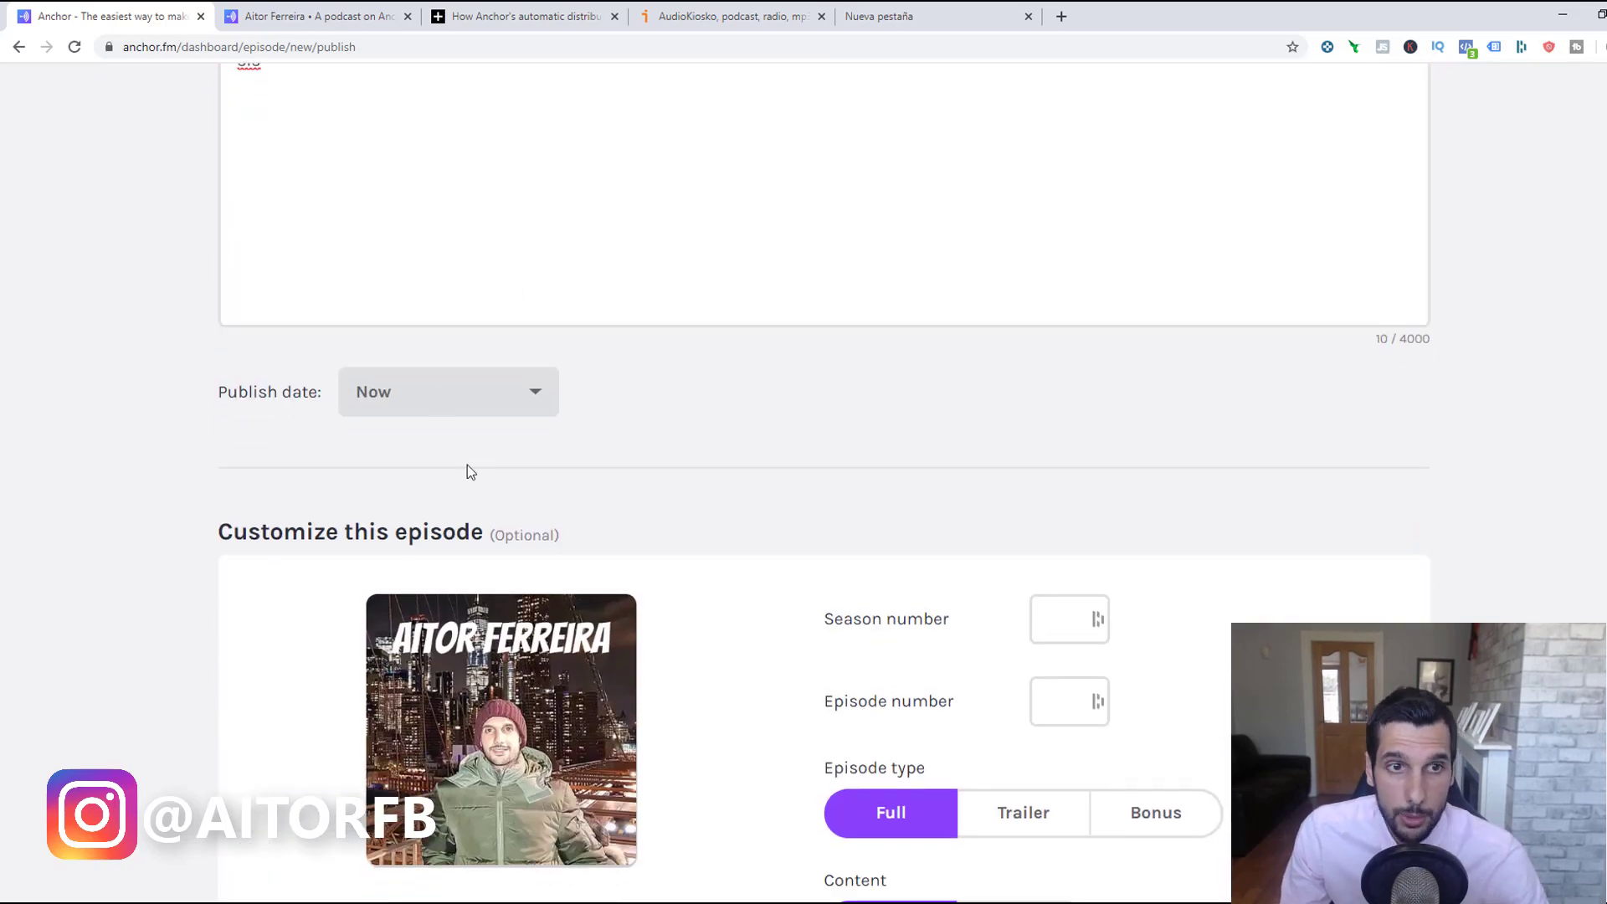
pyautogui.click(453, 412)
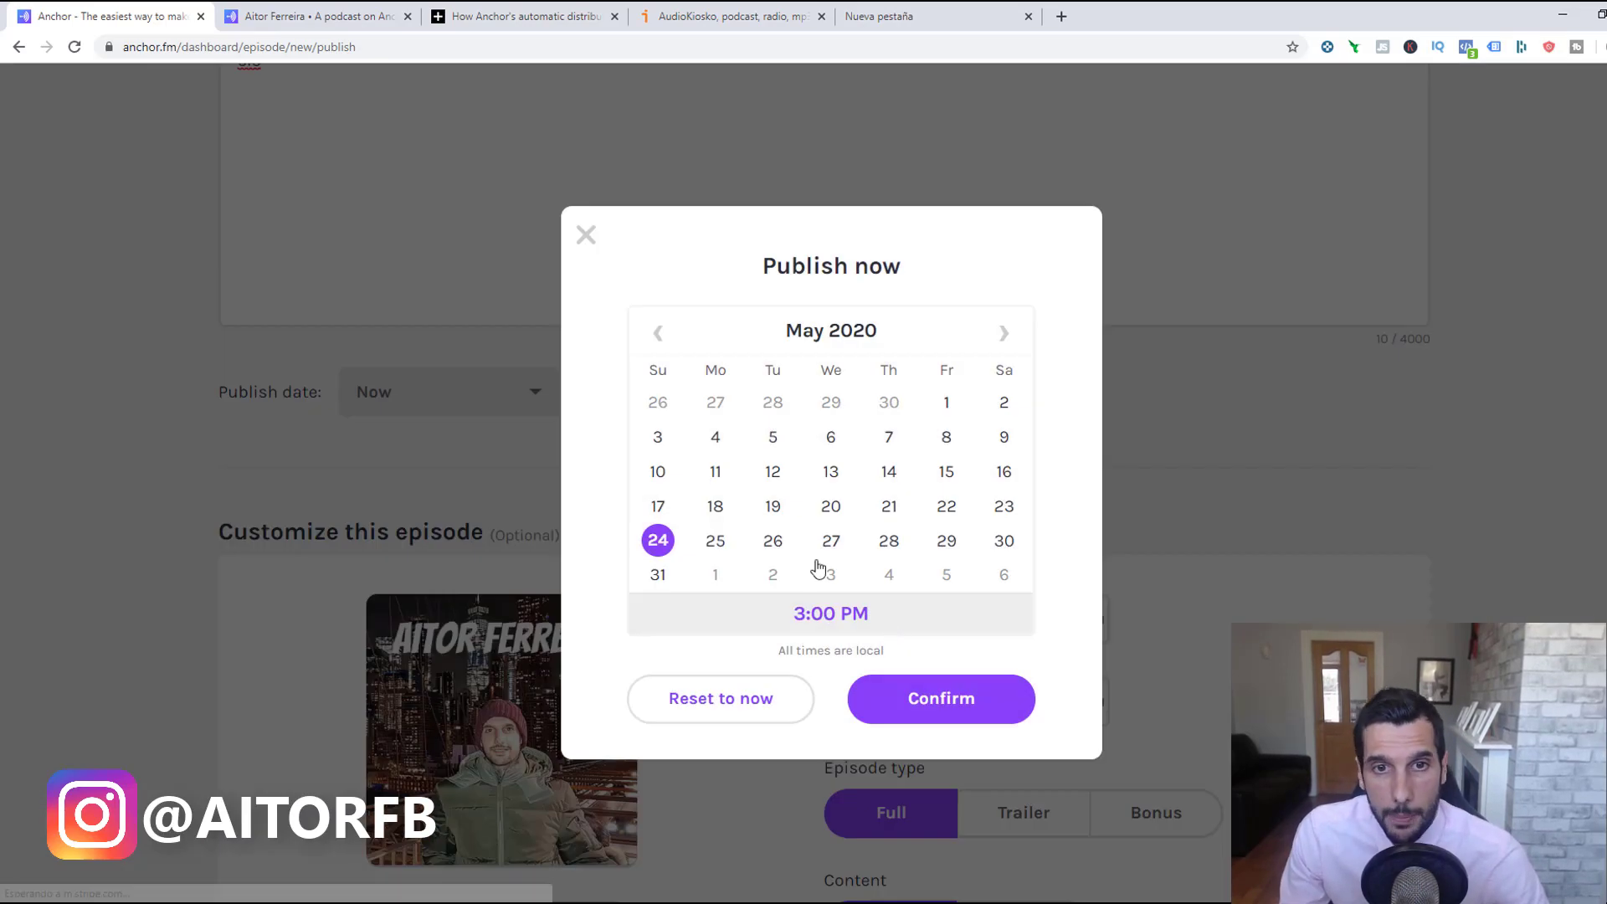
pyautogui.click(775, 548)
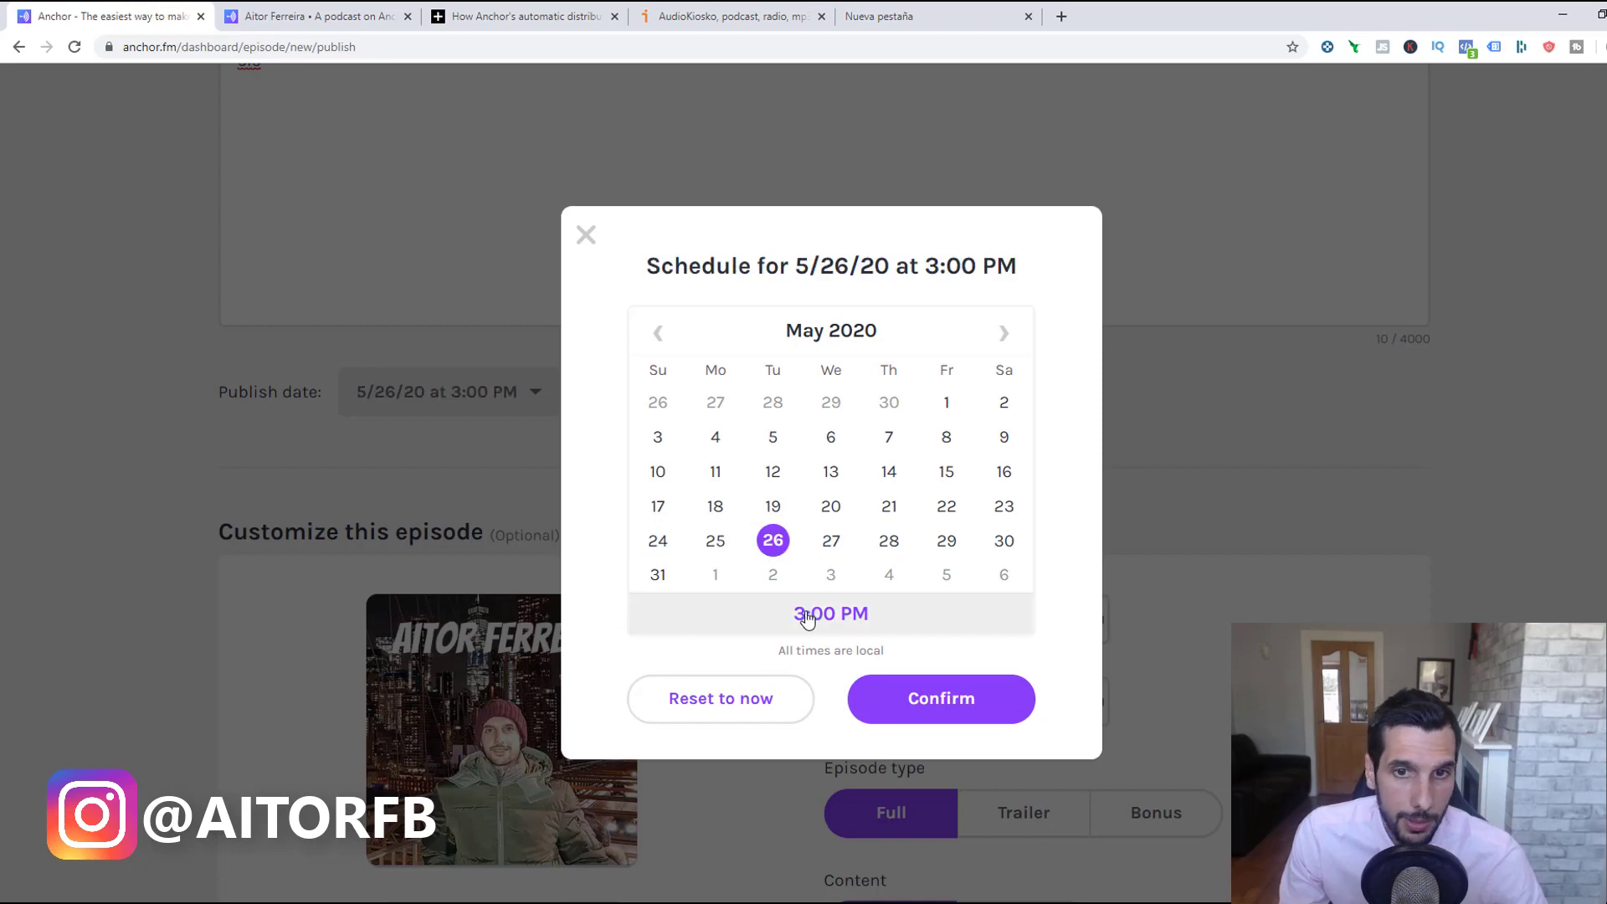
pyautogui.click(809, 618)
pyautogui.click(785, 536)
pyautogui.click(784, 536)
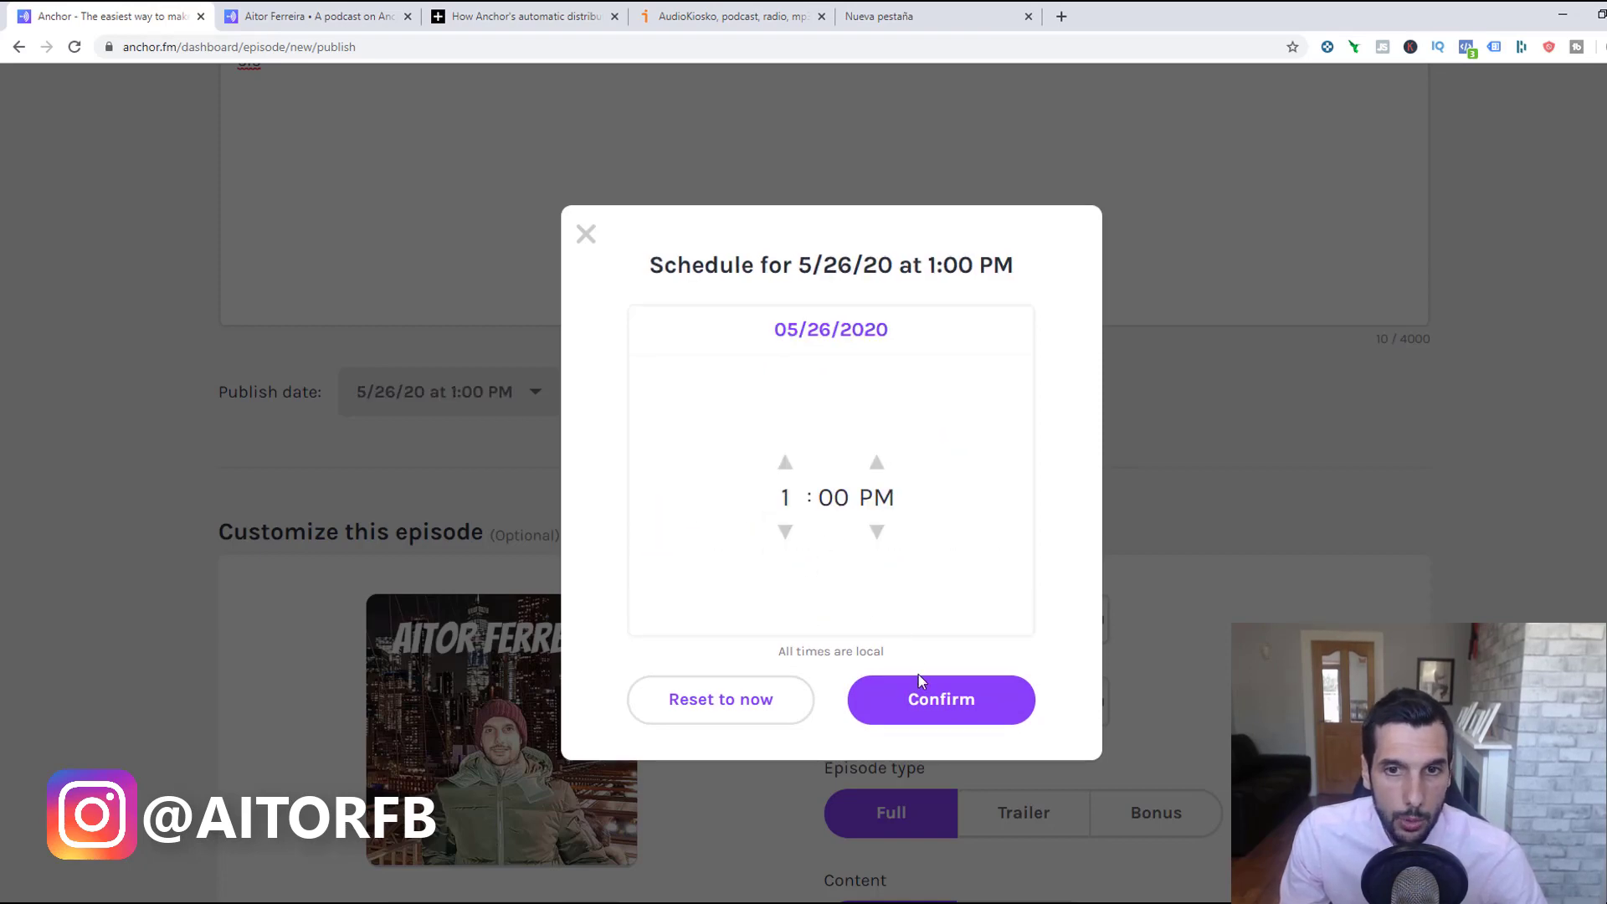
pyautogui.click(921, 682)
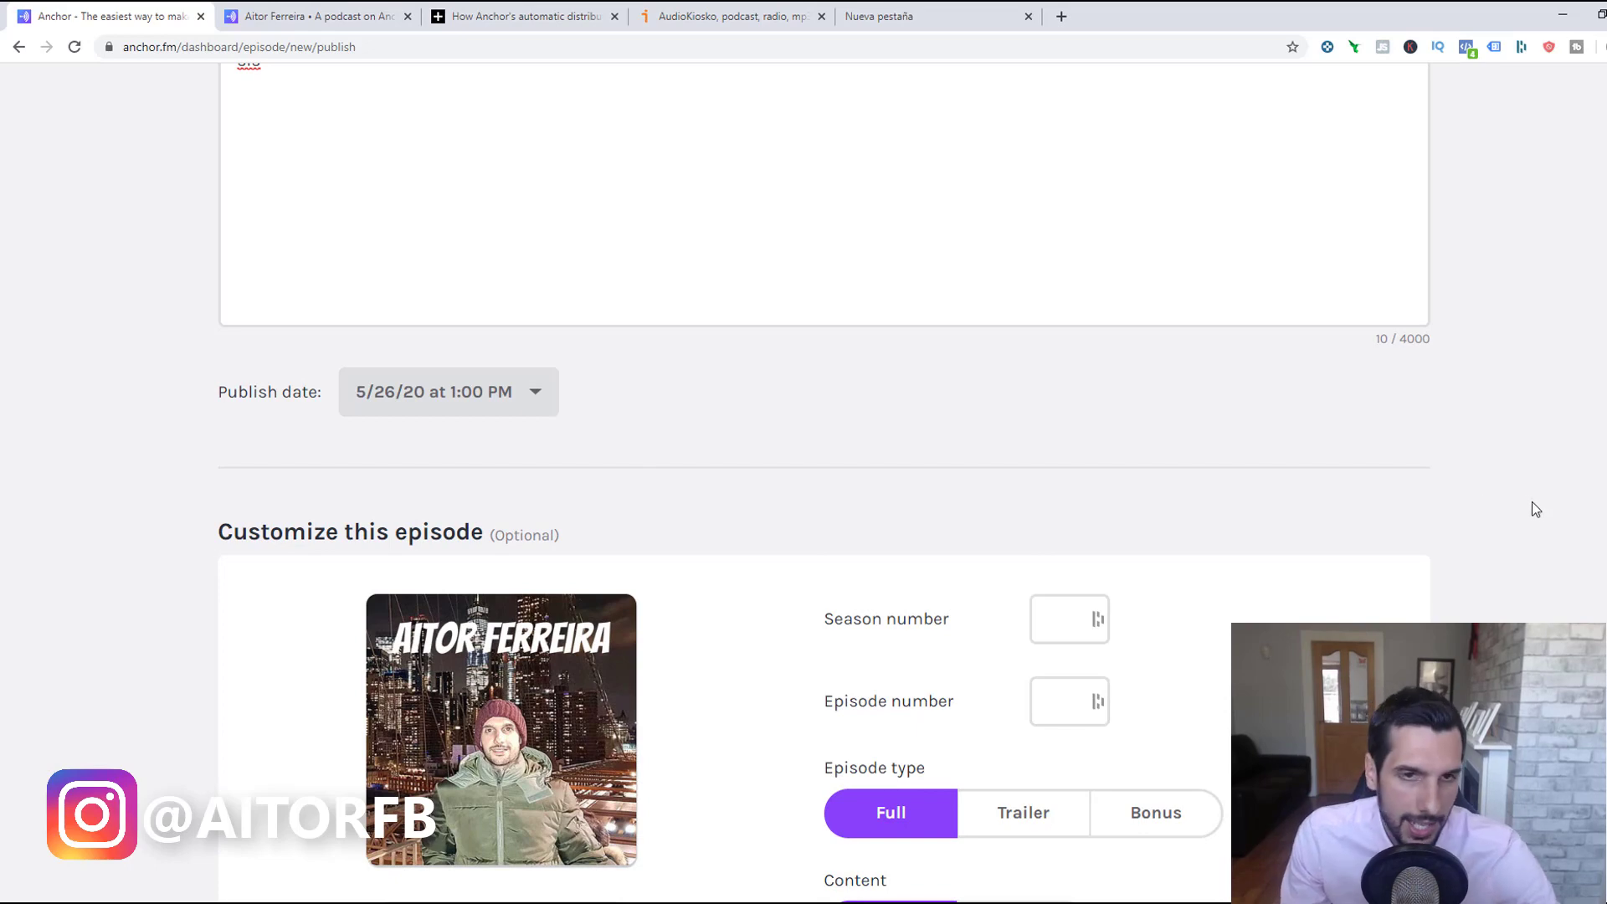
# - Set the season number to 1 and the episode number to 35, then return to the episode's scheduling option
pyautogui.scroll(-3, 596, 481)
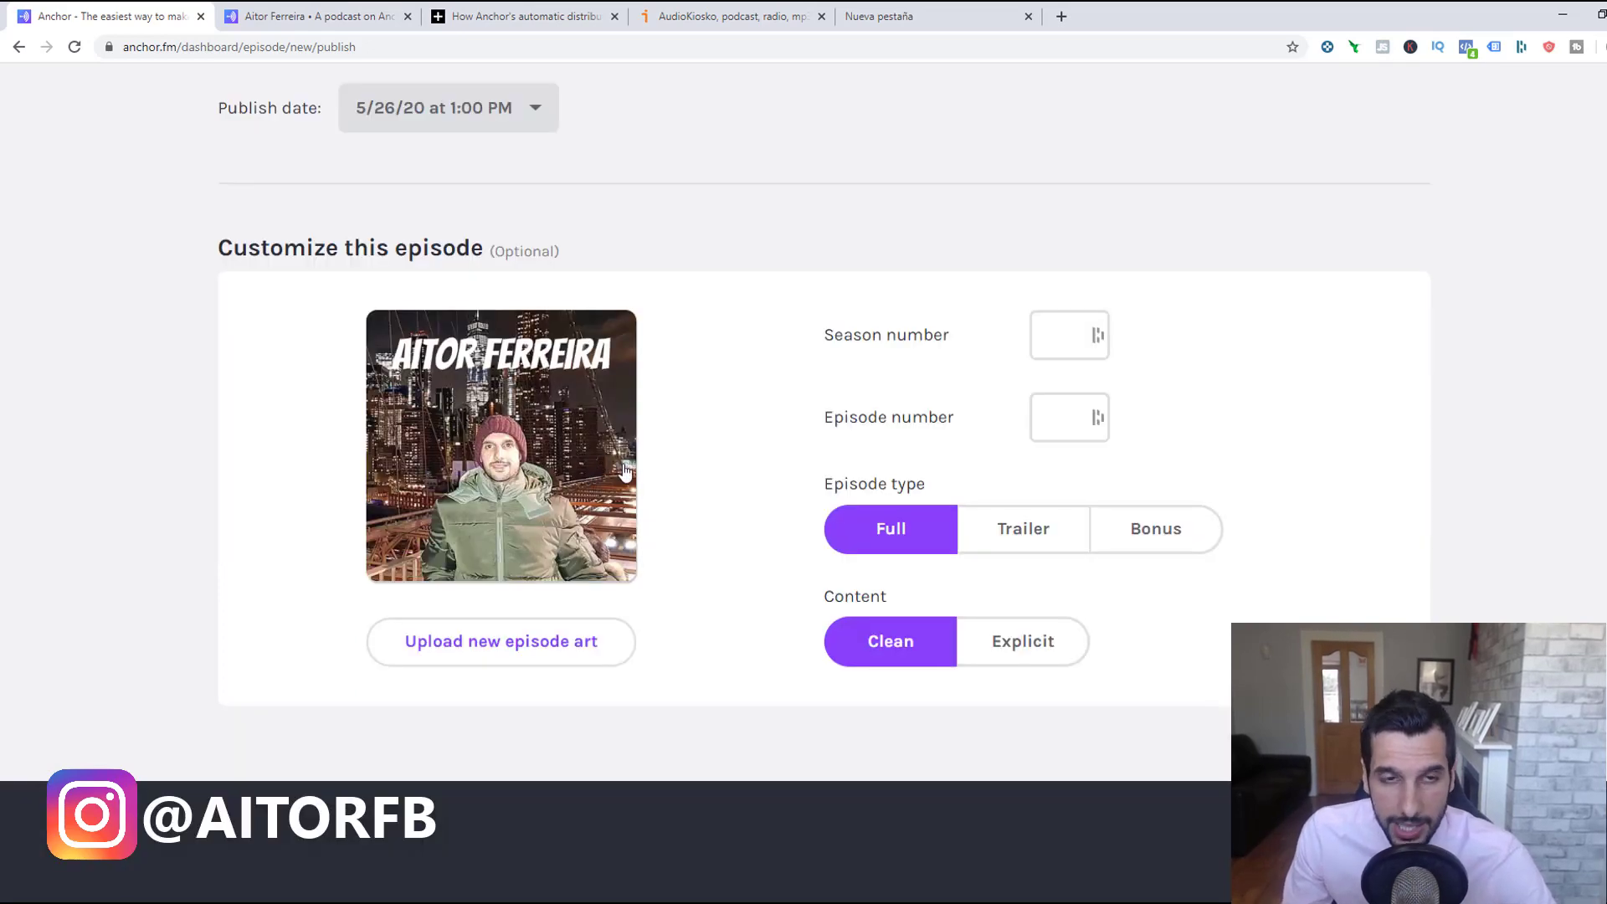
pyautogui.click(1077, 341)
pyautogui.write('1')
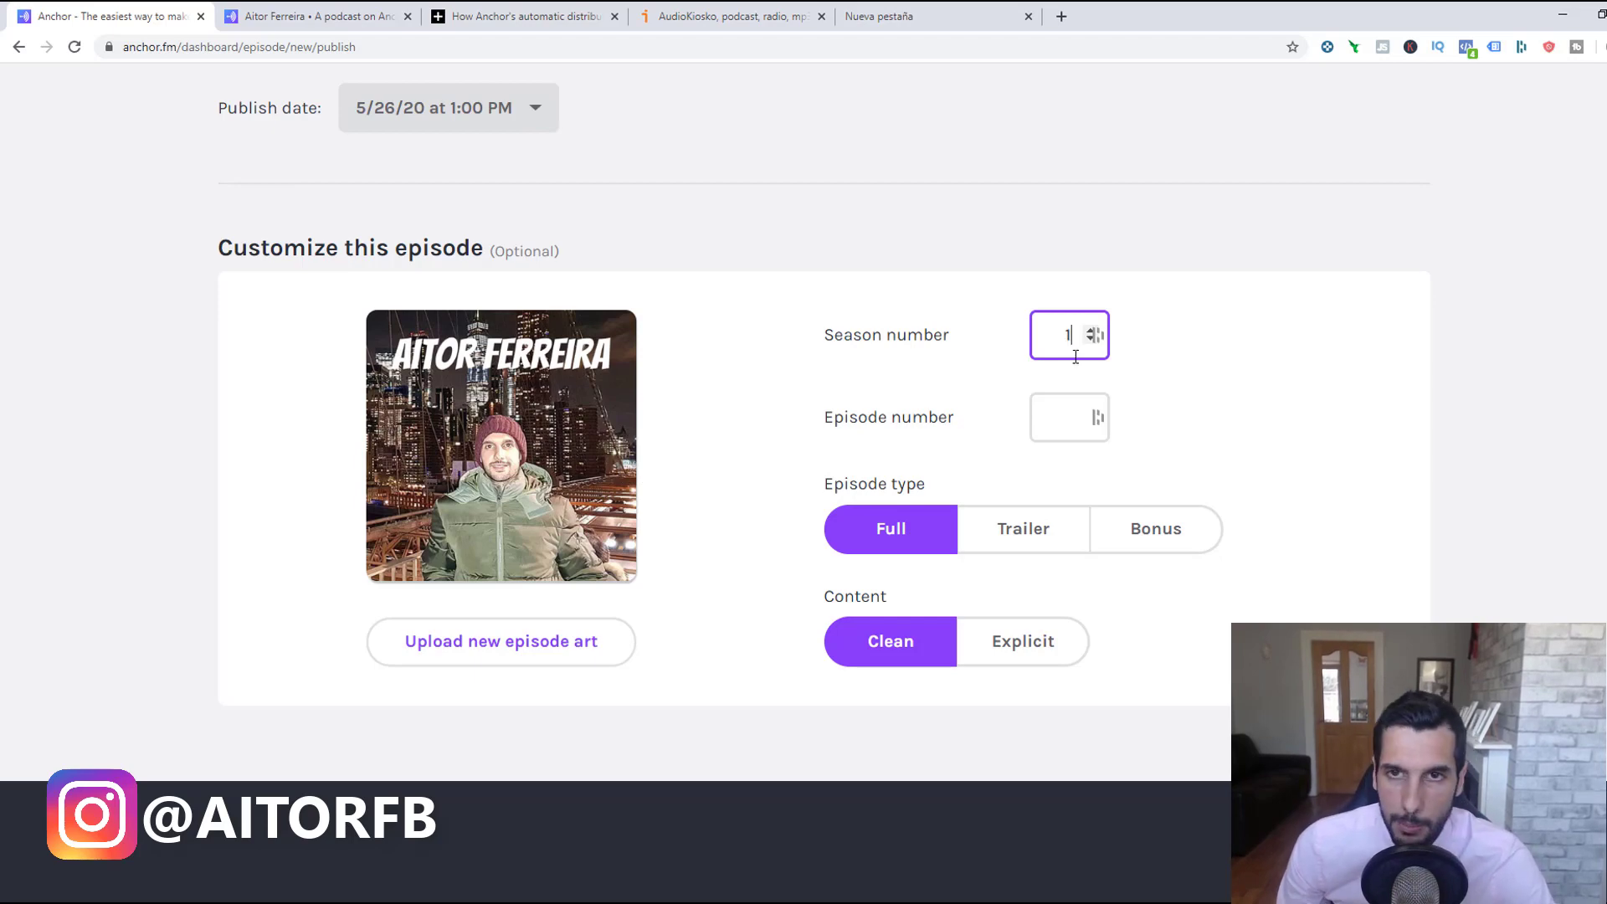
pyautogui.click(1069, 414)
pyautogui.write('35')
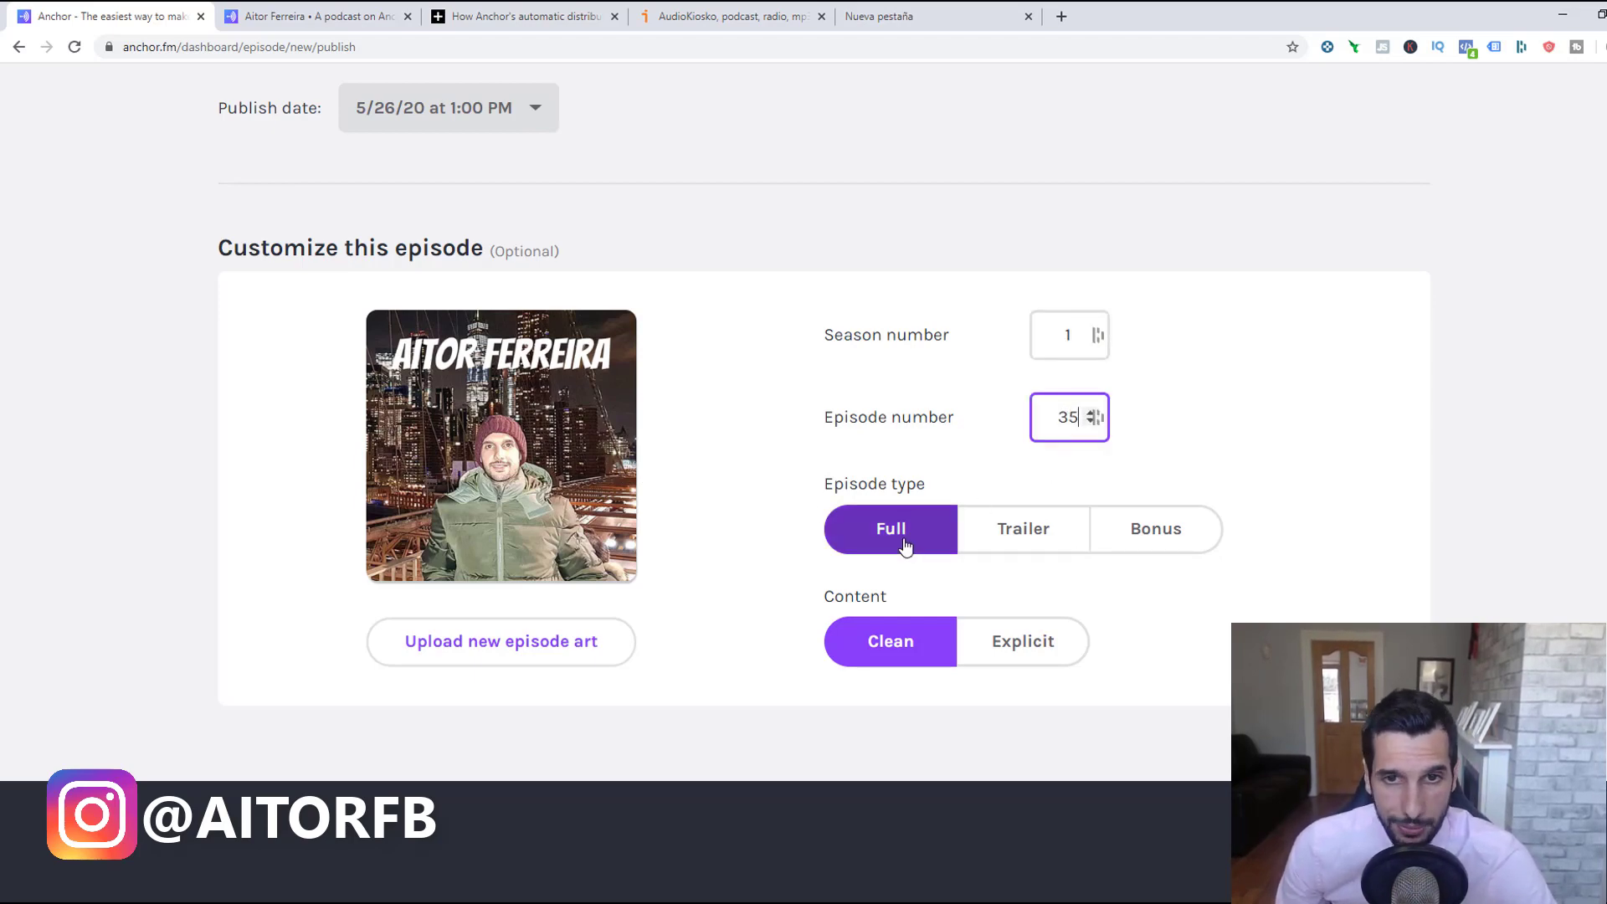
pyautogui.scroll(1, 1474, 595)
pyautogui.scroll(-3, 1473, 595)
pyautogui.scroll(11, 1472, 251)
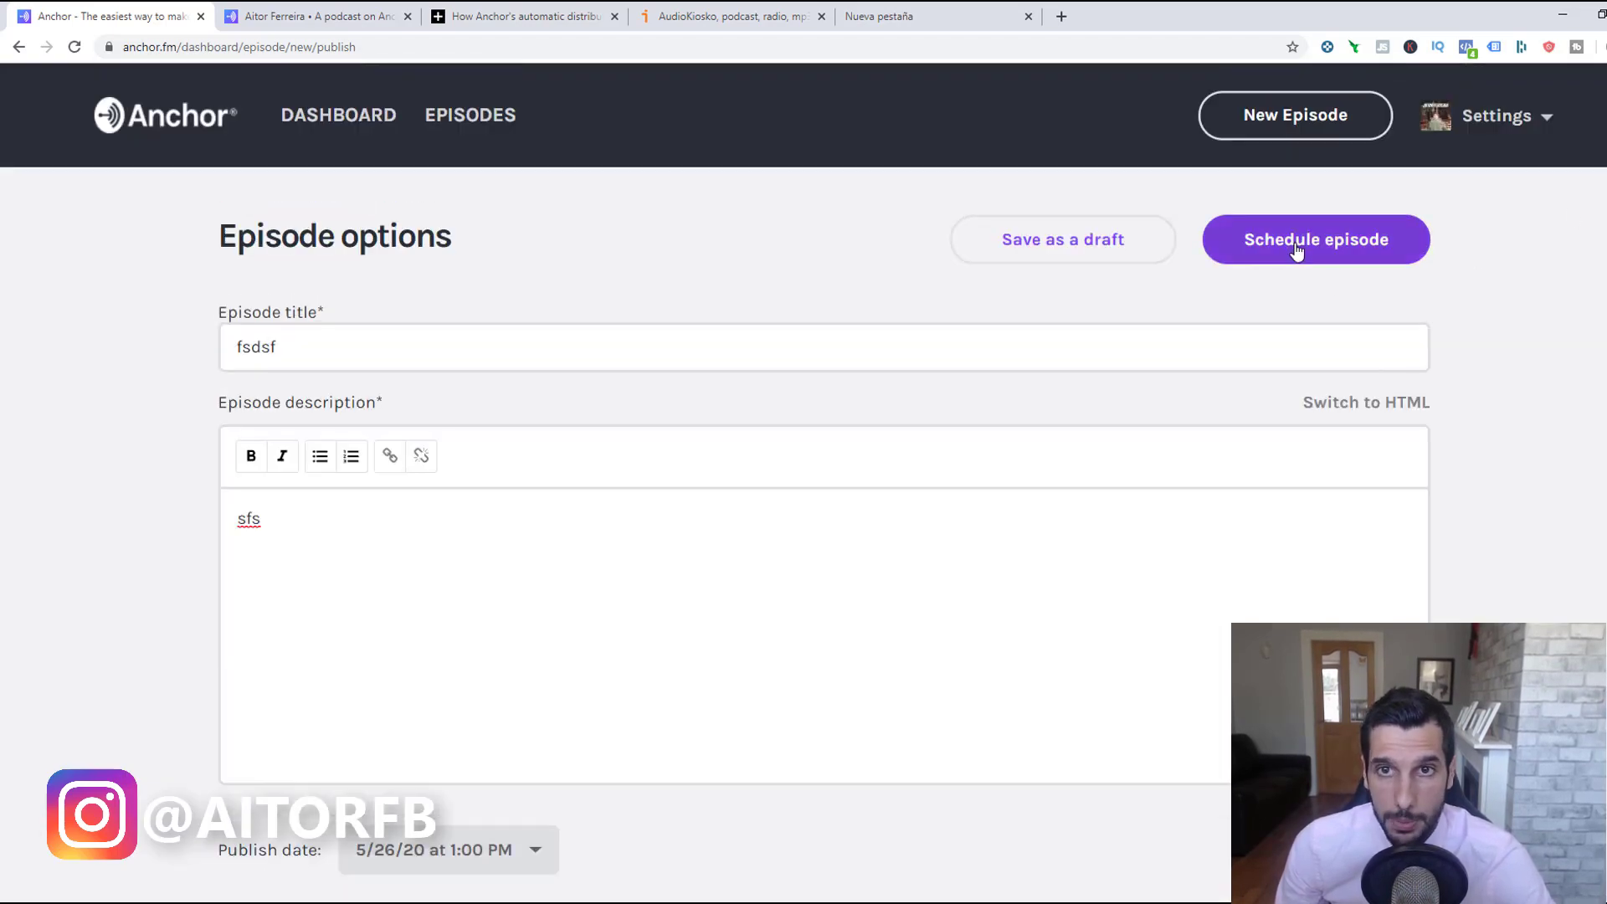